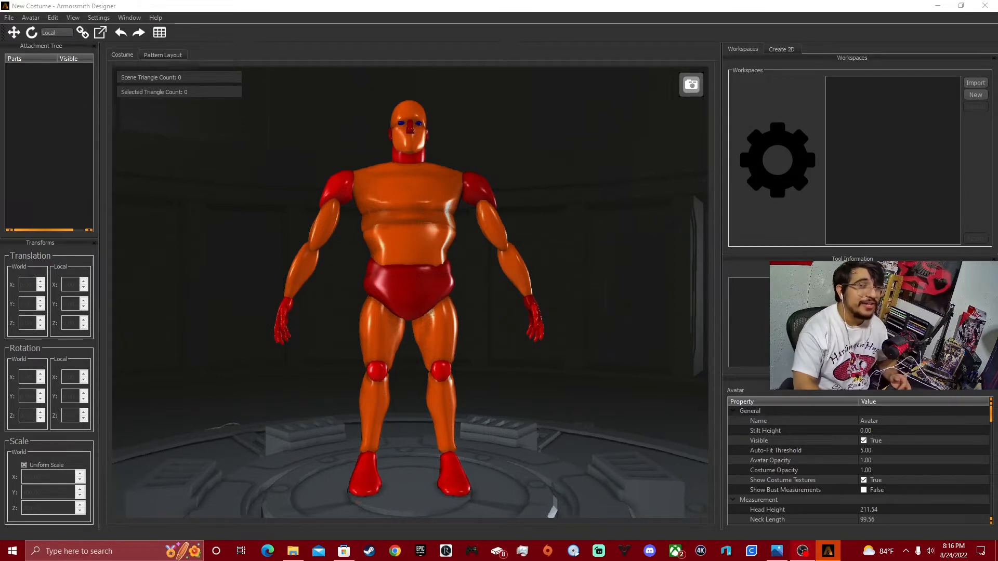
Open the costume file Knight Captain rex 80%.armor from the D: drive's 3D Models for printing > Armorsmith sizing folder.
click(9, 18)
click(24, 38)
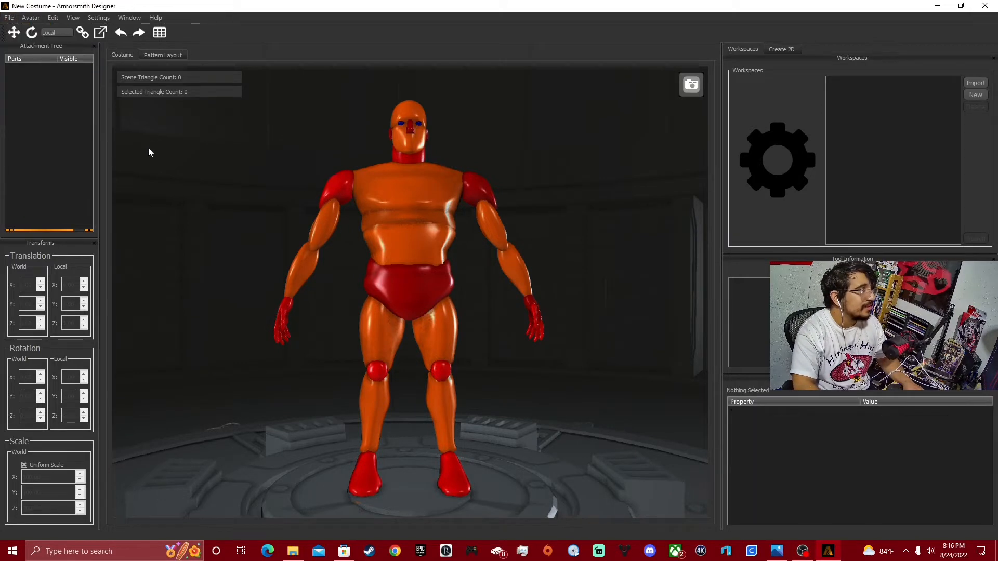
click(9, 17)
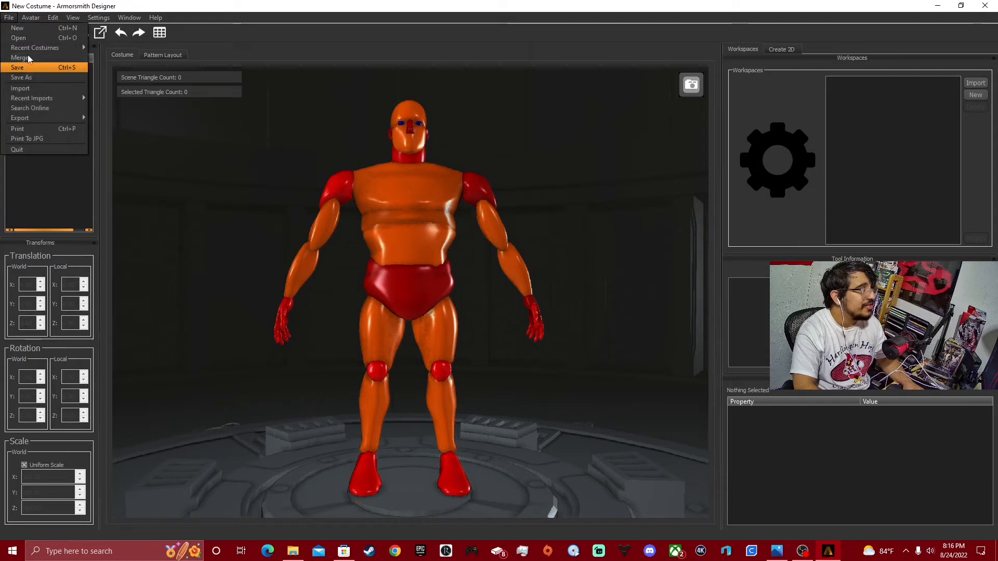
click(21, 38)
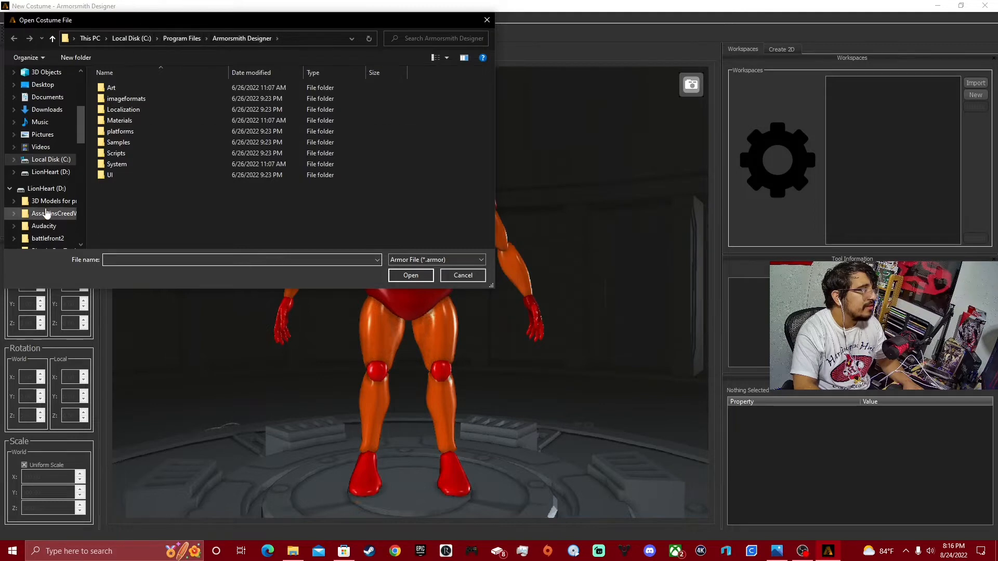
click(46, 188)
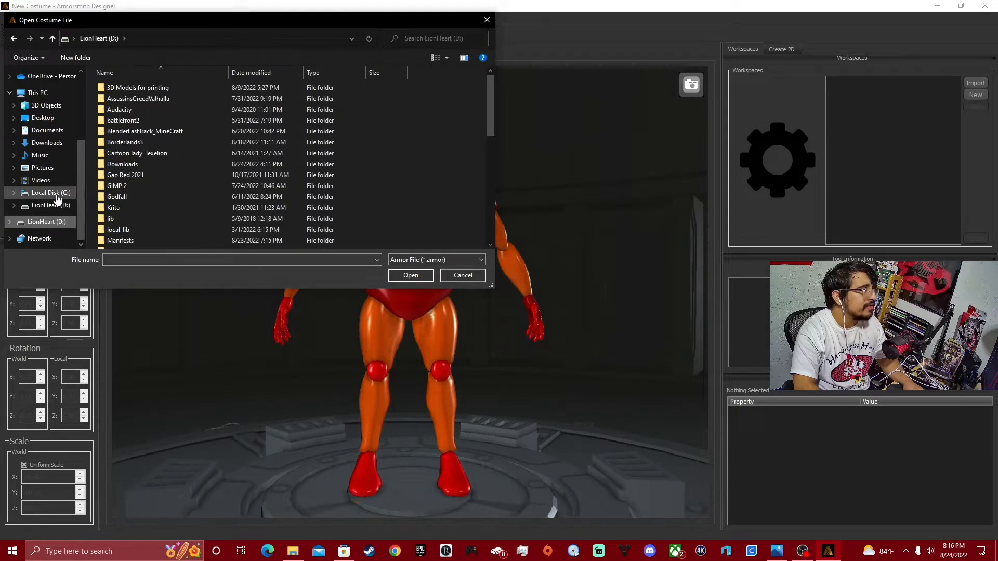
double_click(147, 88)
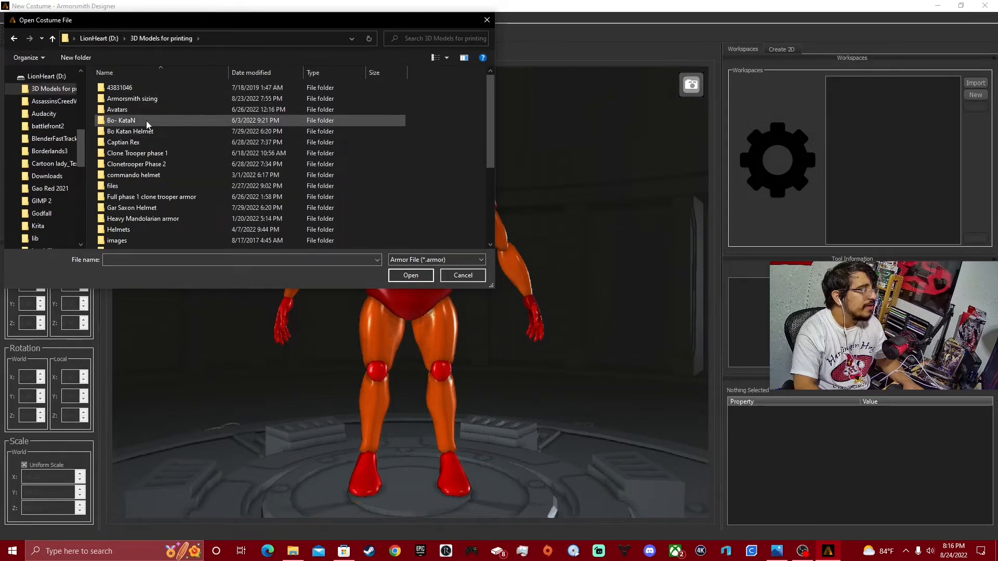
double_click(155, 98)
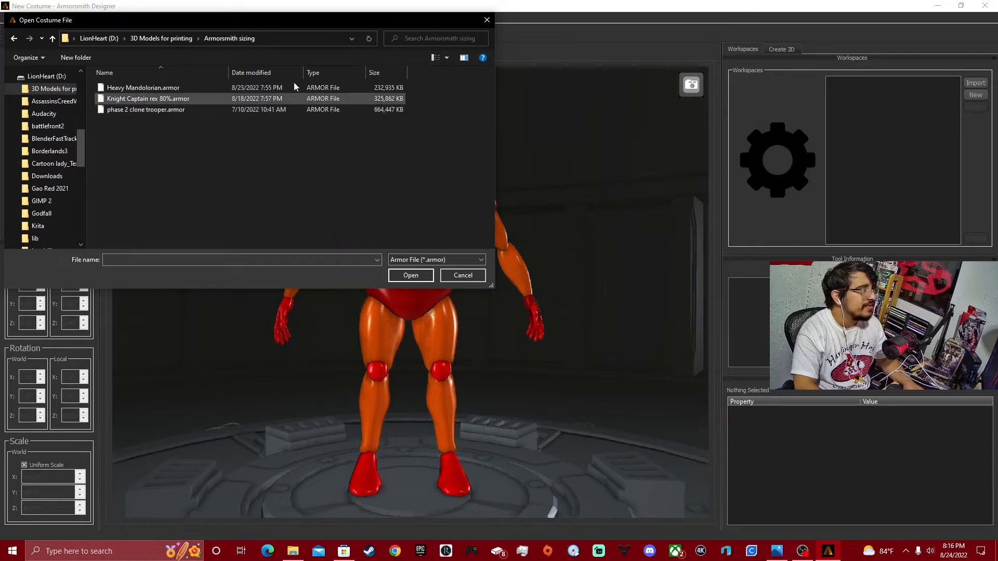
double_click(151, 99)
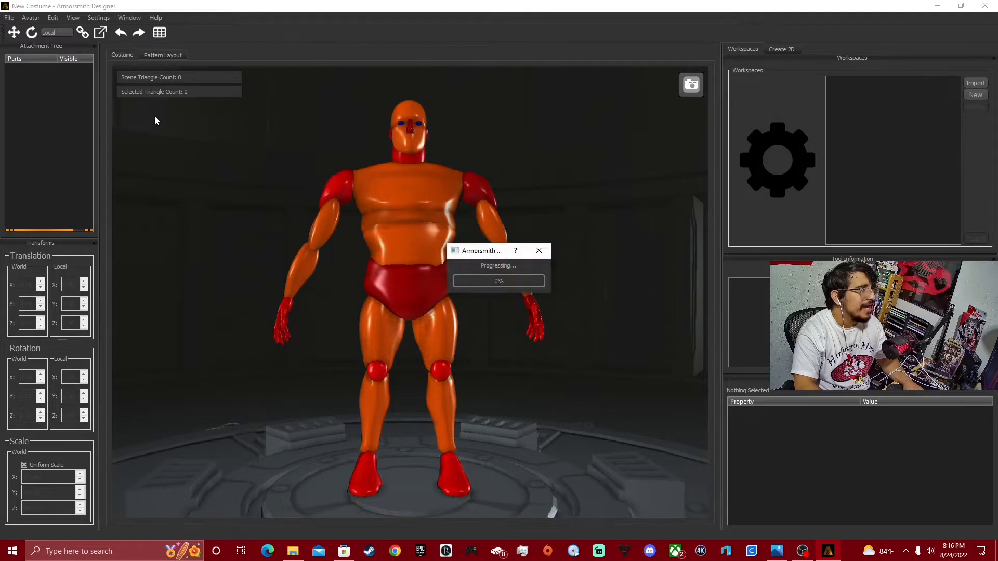
Set the chest plate's uniform scale to 100.
middle_drag(532, 220, 538, 285)
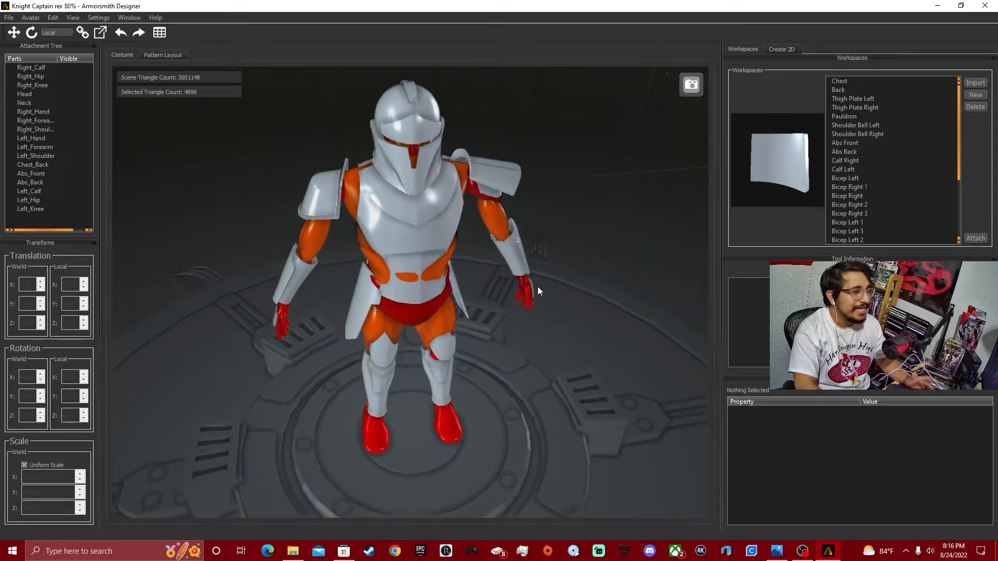
mouse_move(522, 248)
middle_down()
mouse_move(587, 225)
mouse_move(435, 209)
mouse_move(522, 211)
mouse_move(506, 231)
mouse_move(445, 223)
mouse_move(512, 235)
mouse_move(509, 252)
middle_up()
click(378, 225)
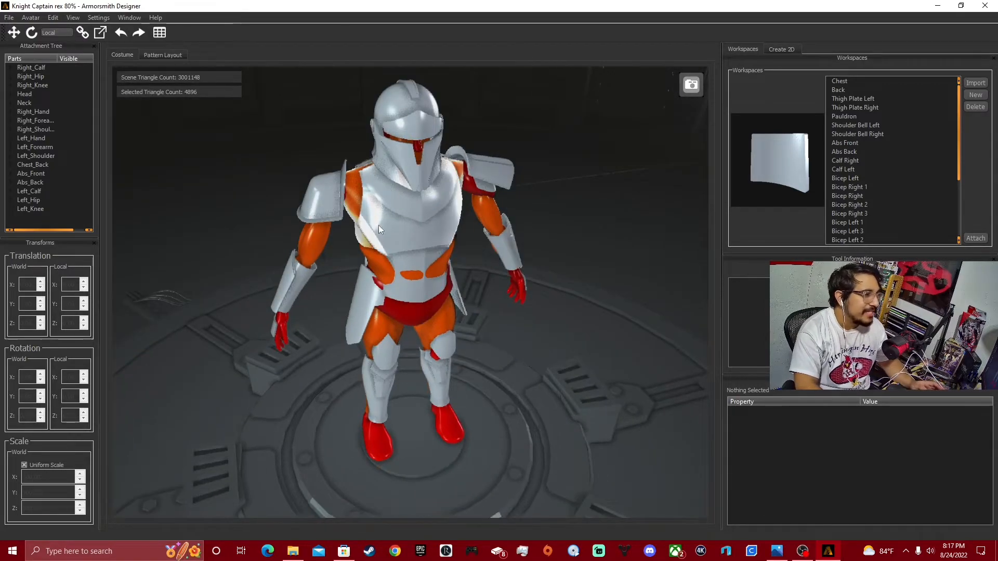
middle_drag(147, 442, 166, 452)
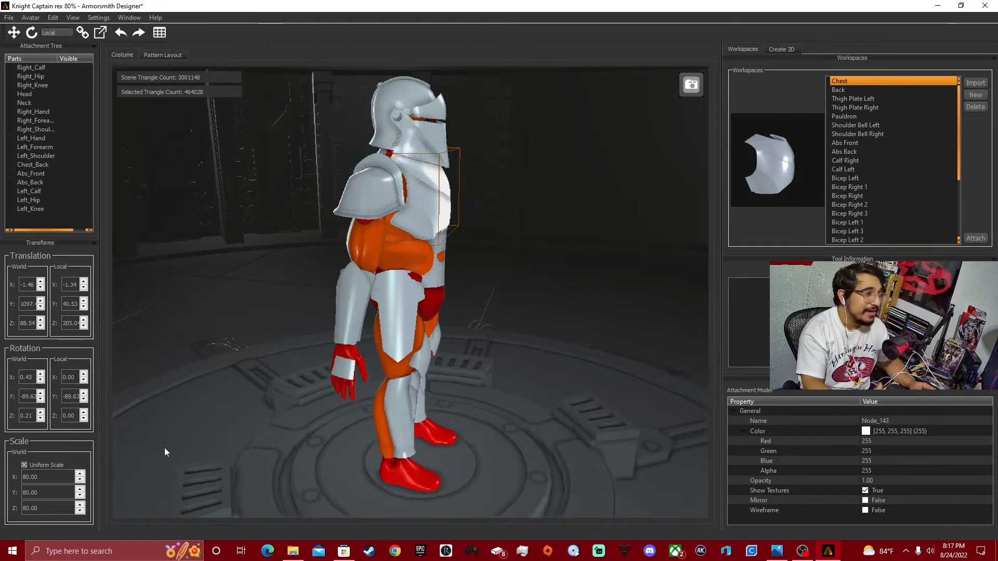
middle_drag(286, 385, 259, 396)
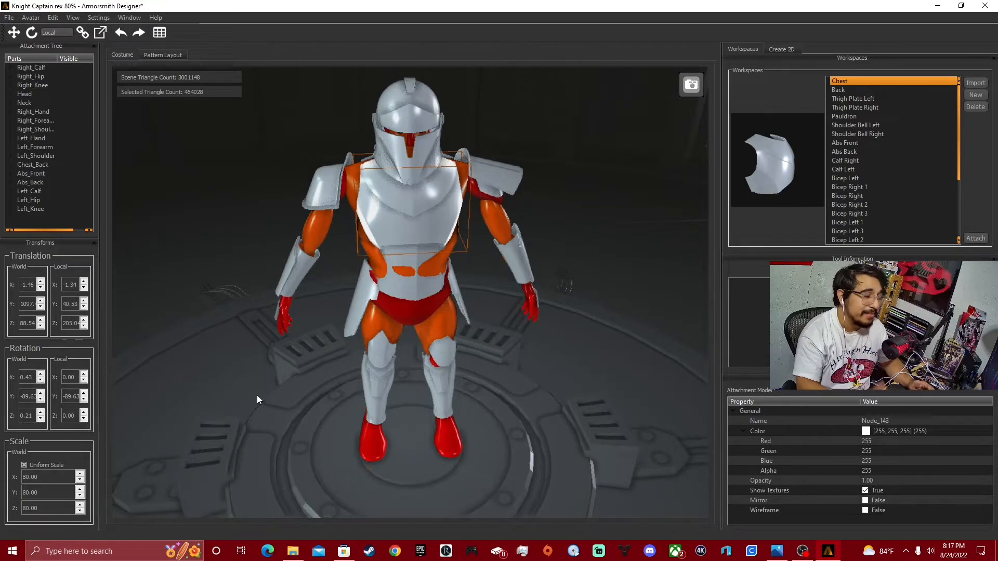
middle_drag(360, 289, 409, 246)
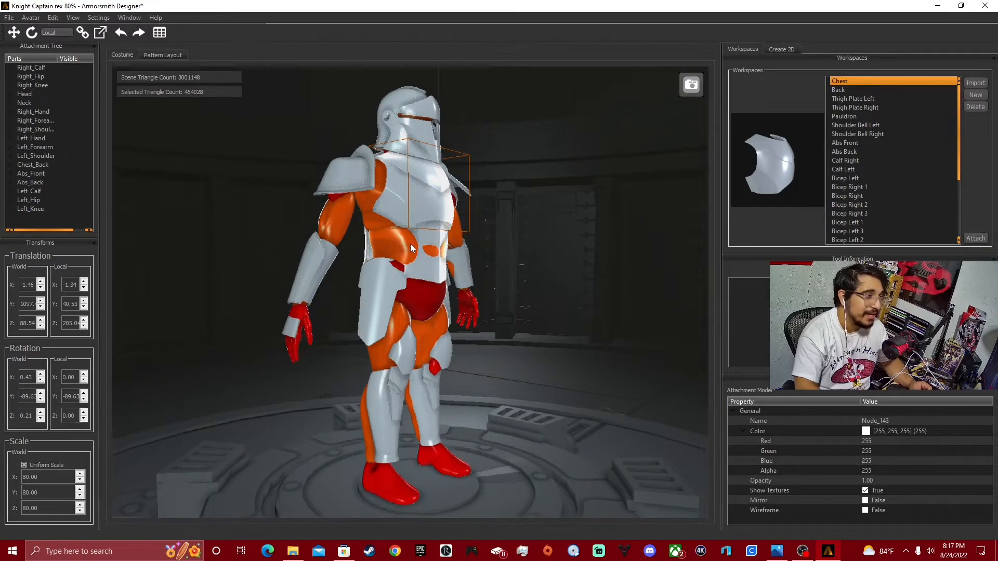
middle_drag(463, 235, 554, 267)
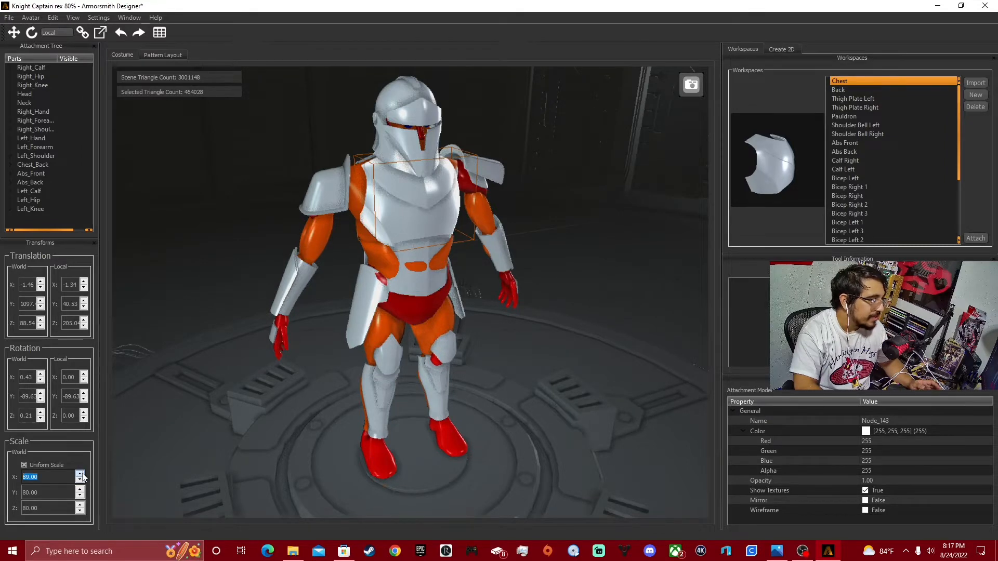
click(80, 475)
click(80, 474)
click(80, 474)
click(80, 474)
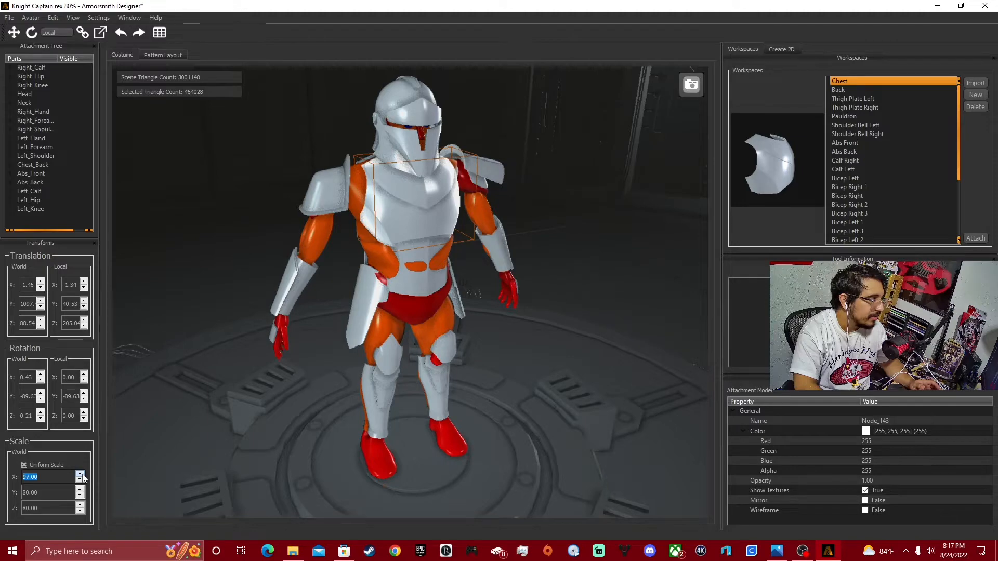
click(133, 441)
Examine how the enlarged chest plate fits the avatar from the front, side and back.
drag(279, 446, 416, 414)
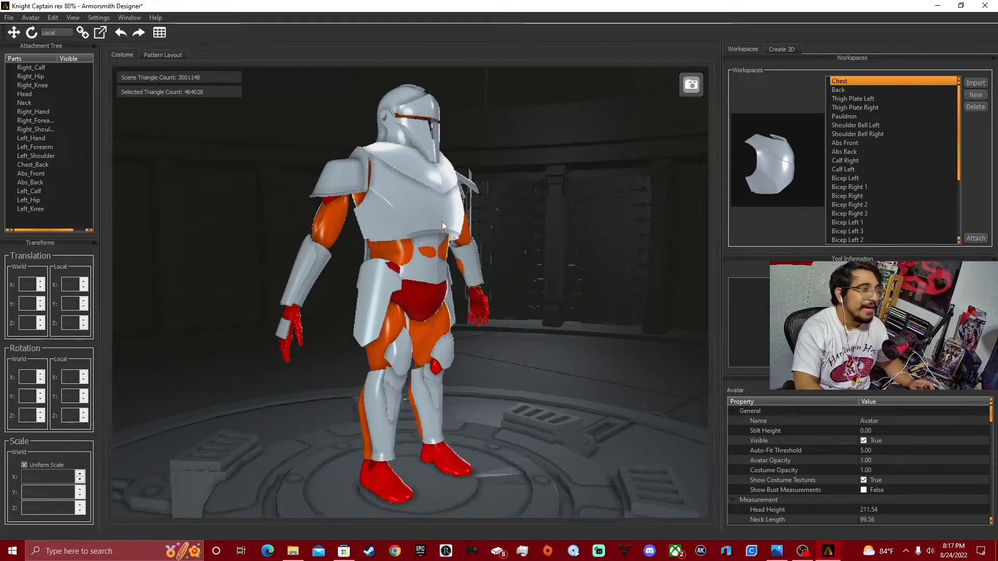
middle_drag(442, 222, 294, 231)
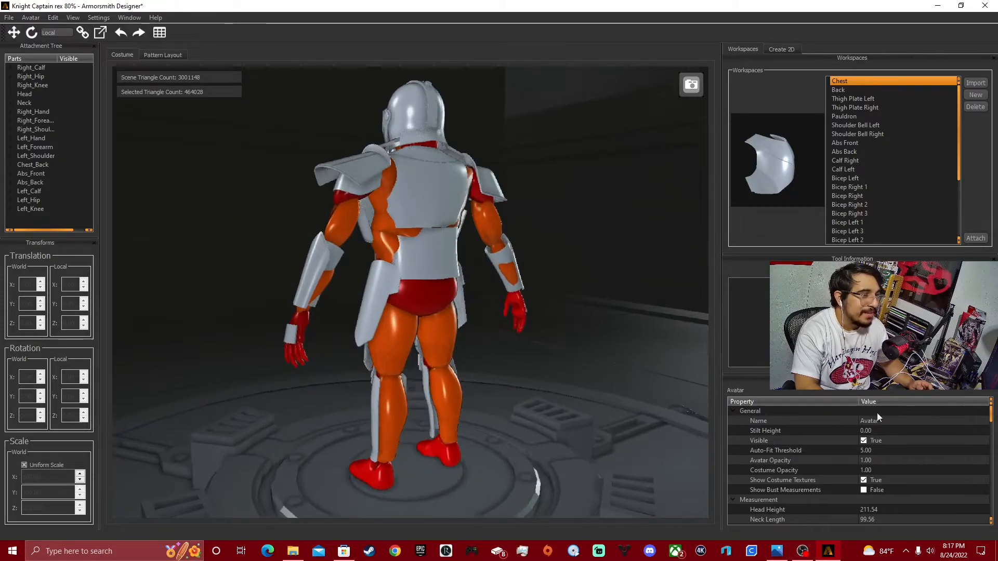
middle_drag(390, 227, 451, 211)
click(416, 213)
click(412, 187)
scroll(558, 291, up, 5)
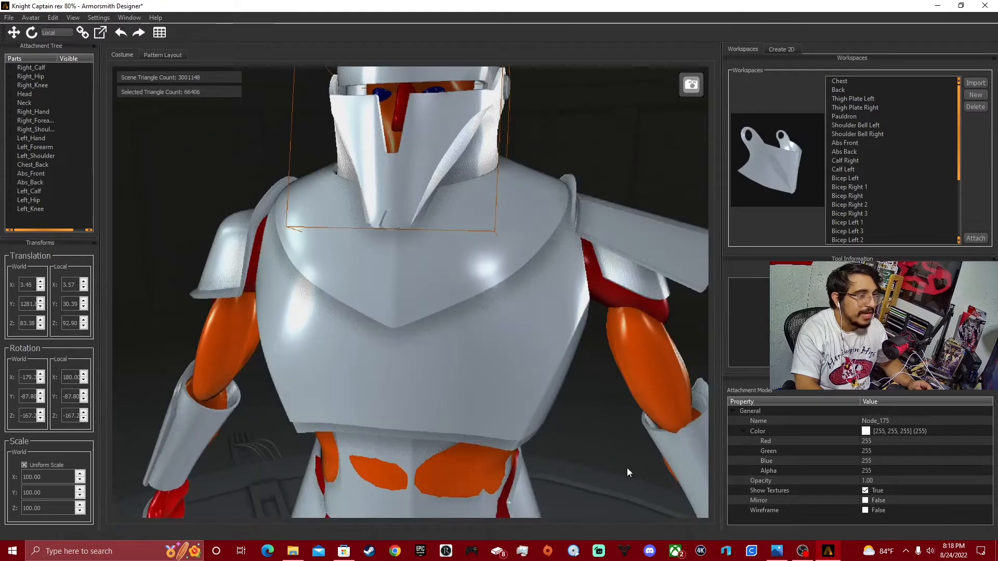
Set the chest plate's opacity to 0.5 so the avatar's body shows through it.
click(526, 375)
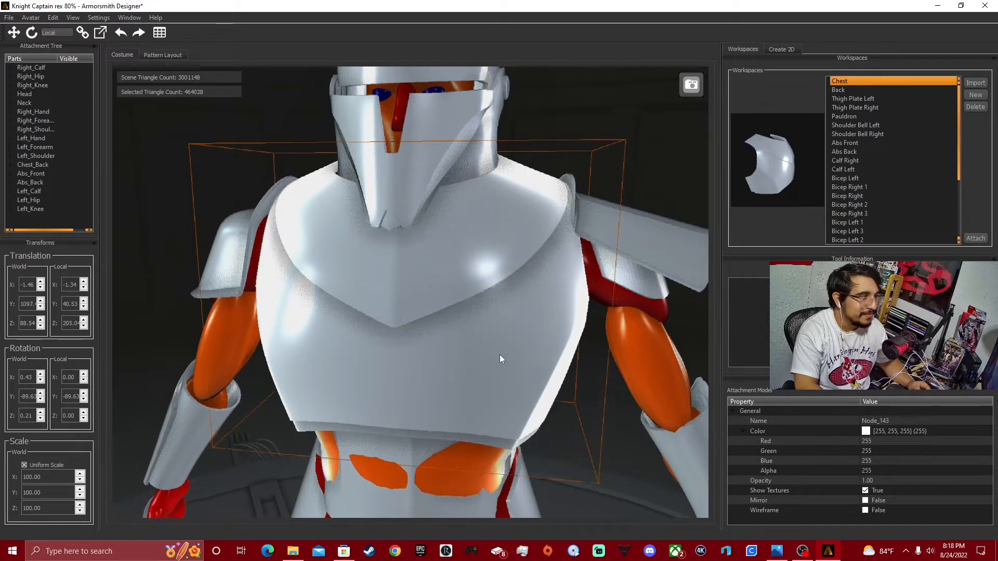
click(500, 354)
click(525, 385)
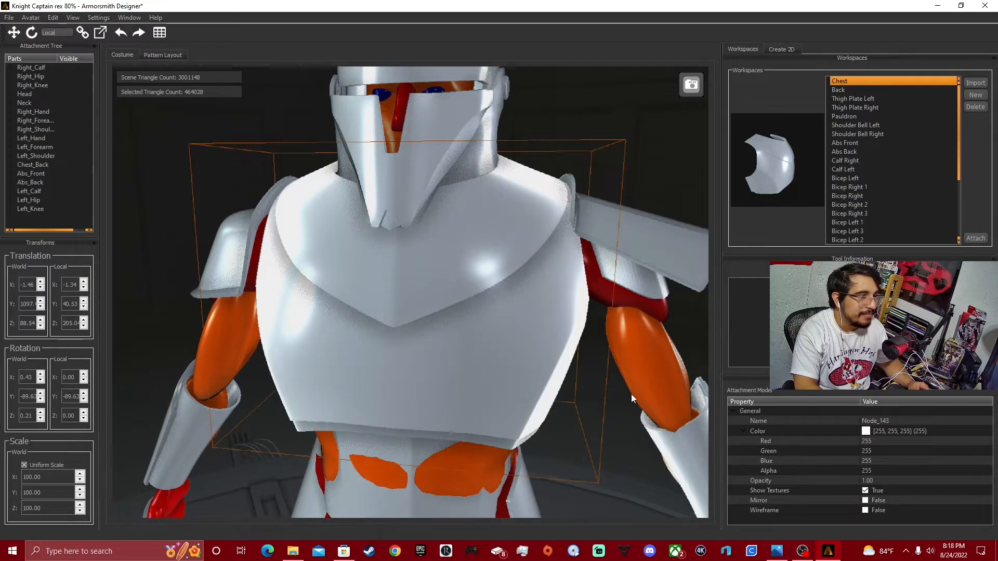
drag(584, 420, 470, 382)
click(469, 381)
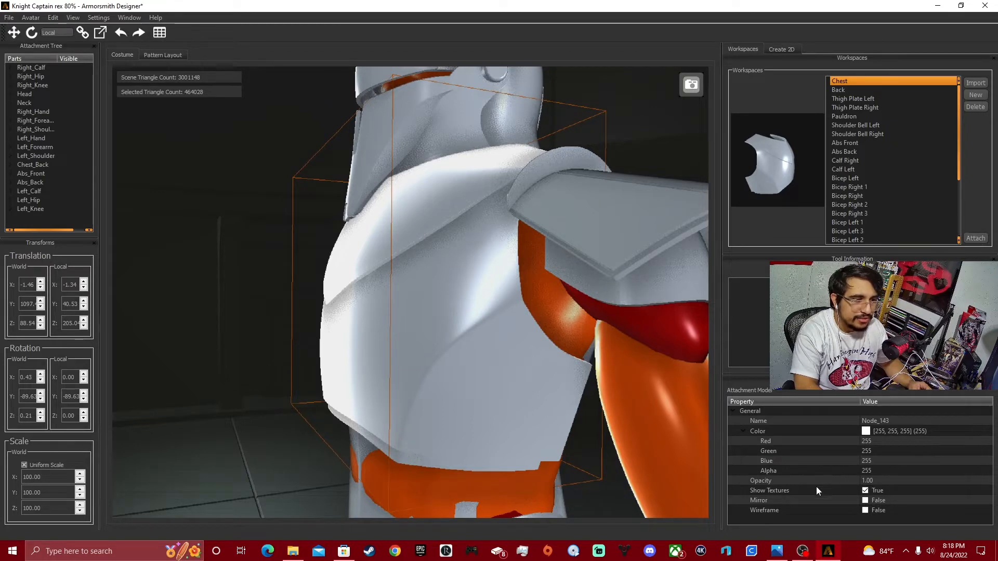
click(867, 481)
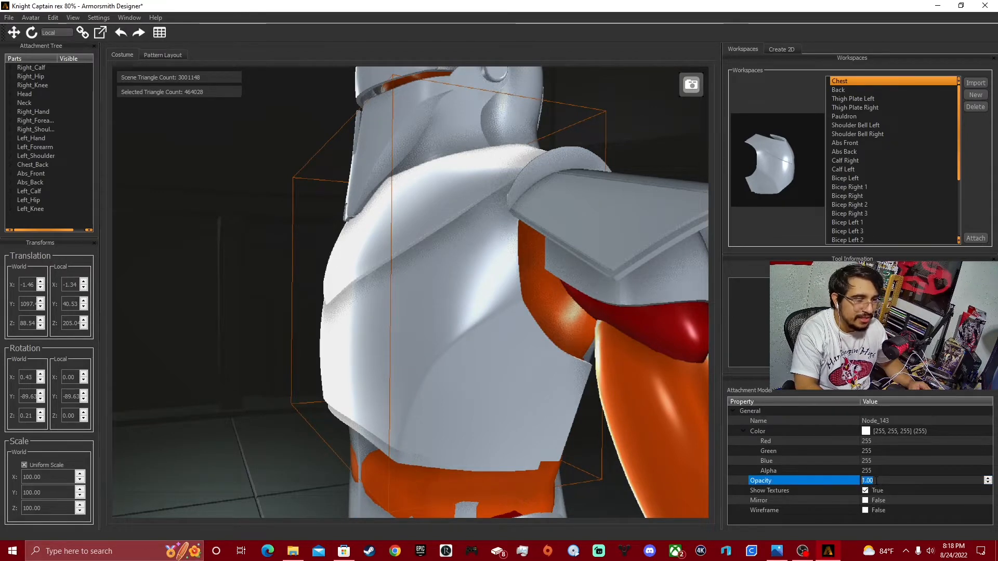
text(1)
key(BackSpace)
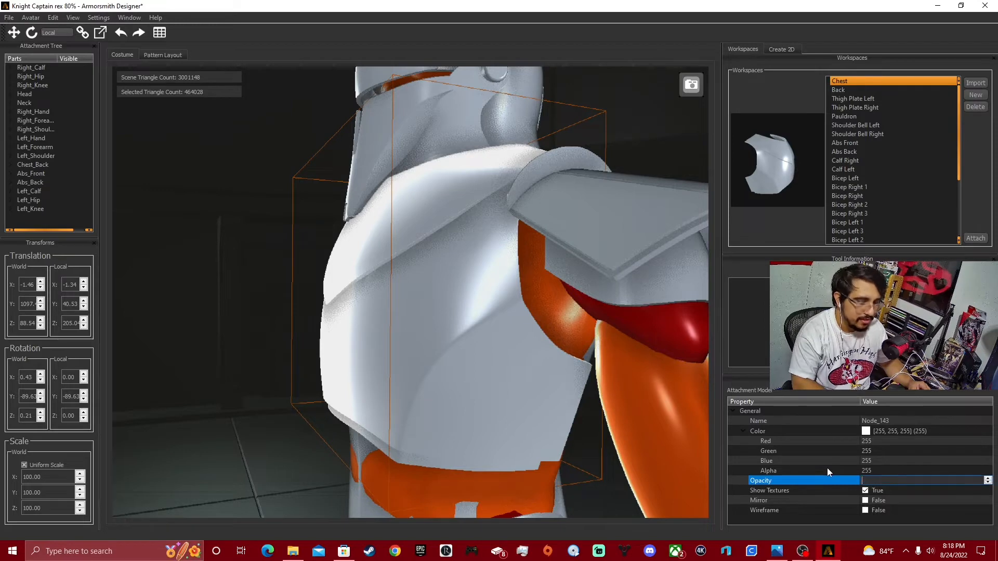
text(0.5)
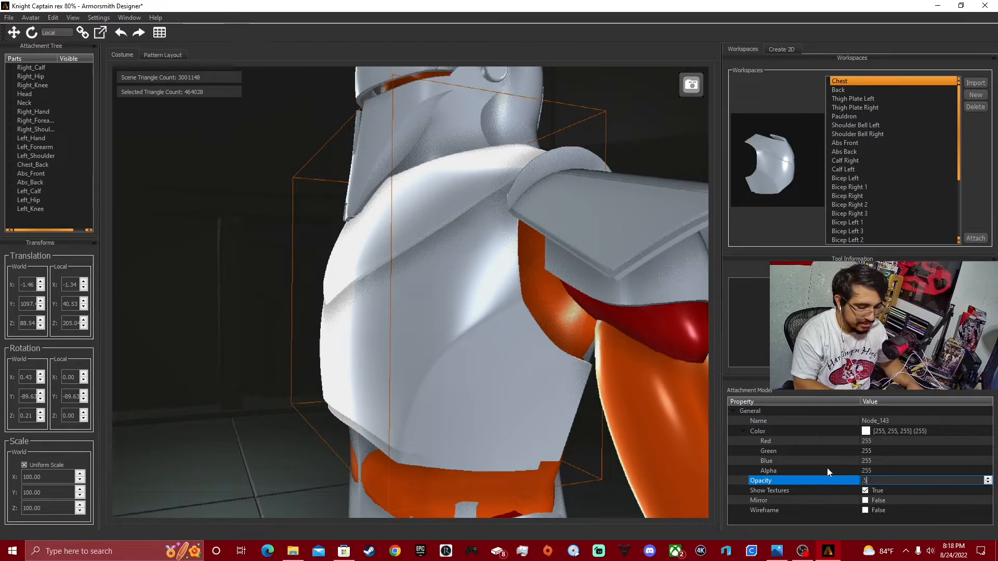
key(Return)
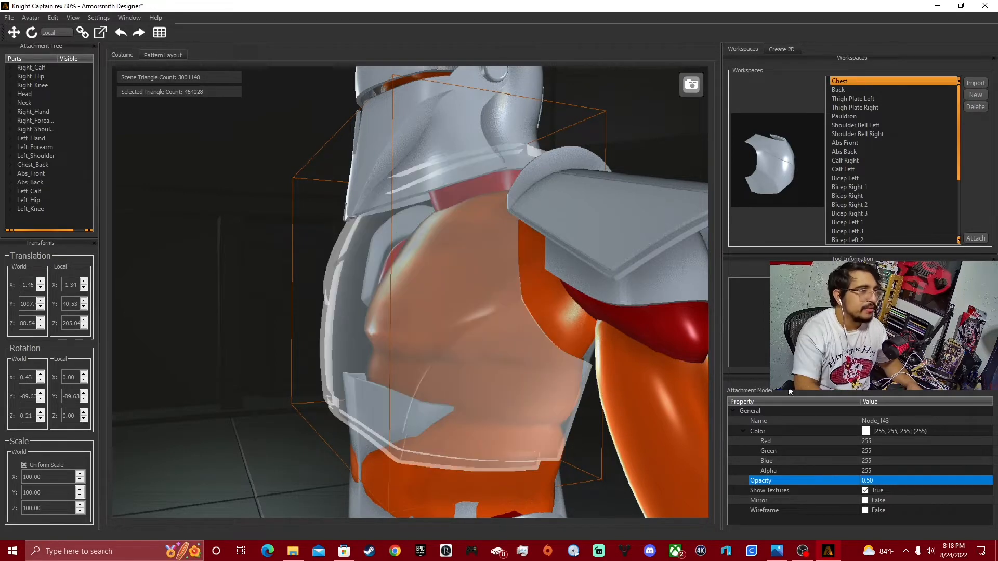
drag(478, 385, 438, 323)
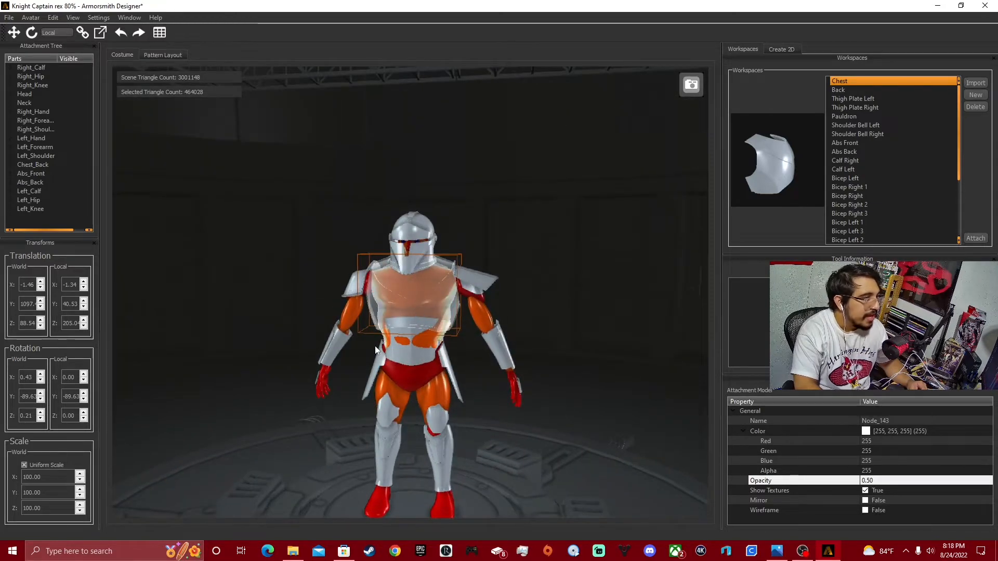
Scale the semi-transparent chest plate uniformly down to 80.
click(80, 480)
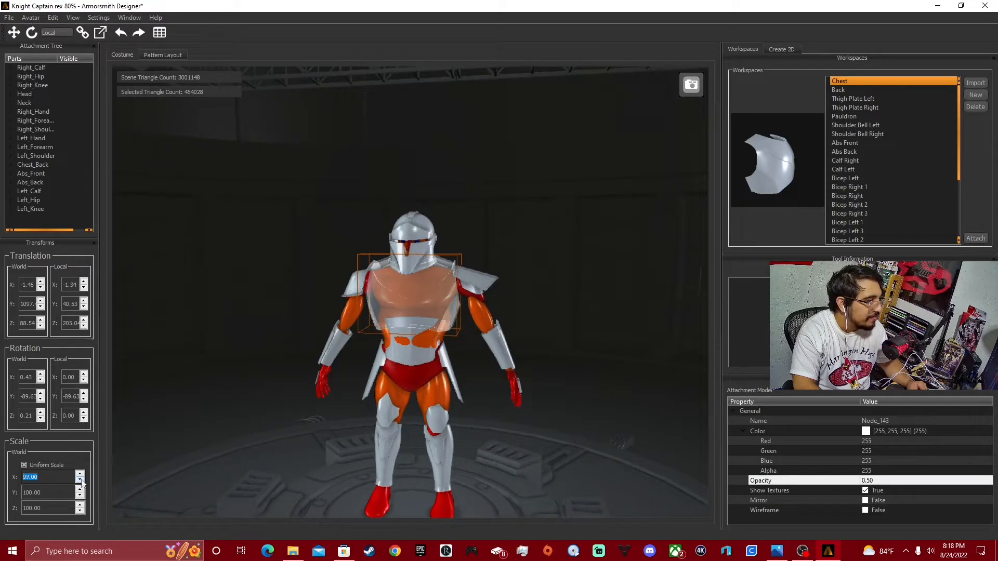
click(81, 480)
click(81, 481)
click(81, 481)
click(81, 481)
click(82, 481)
click(81, 481)
click(81, 480)
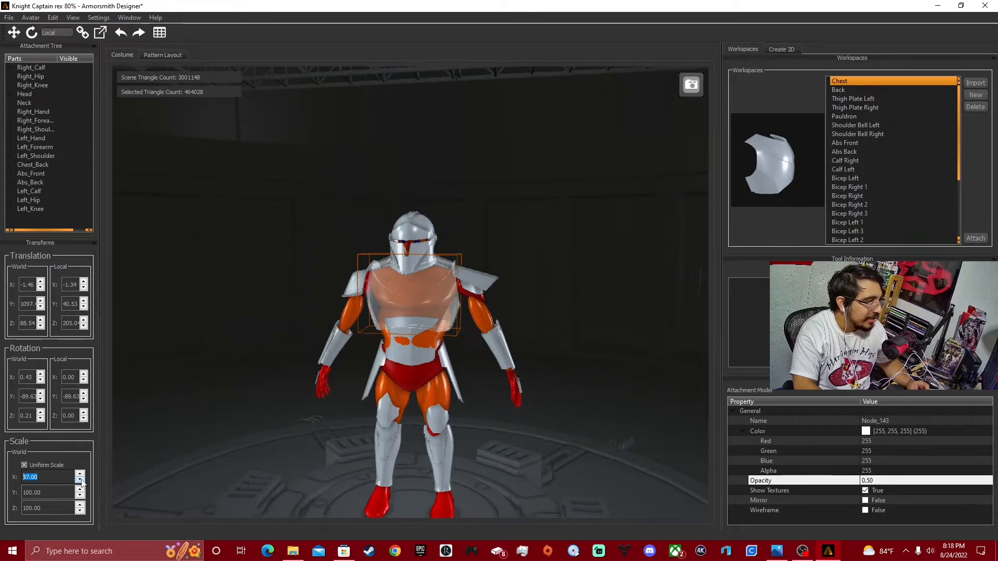
click(219, 411)
drag(281, 411, 435, 350)
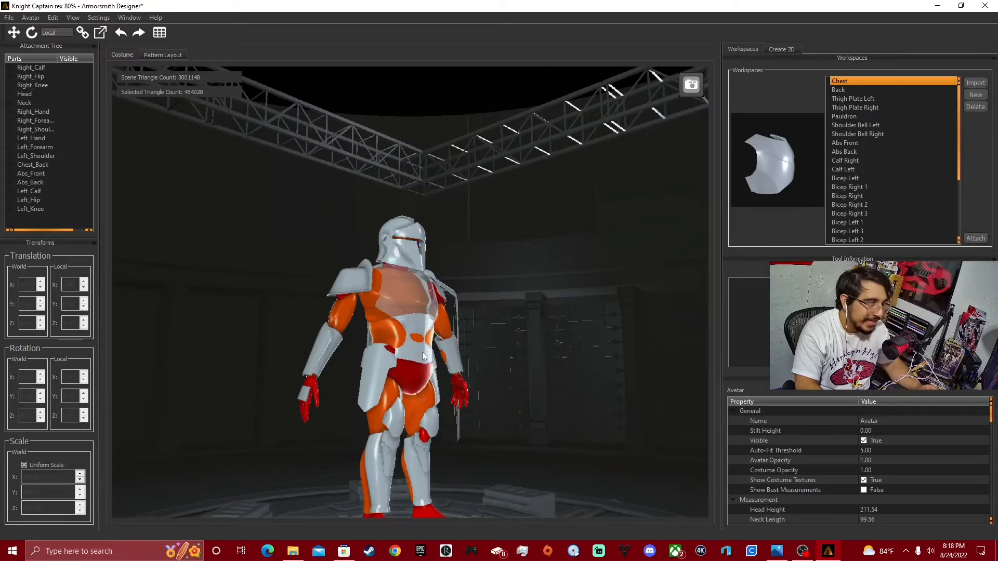
drag(436, 357, 414, 363)
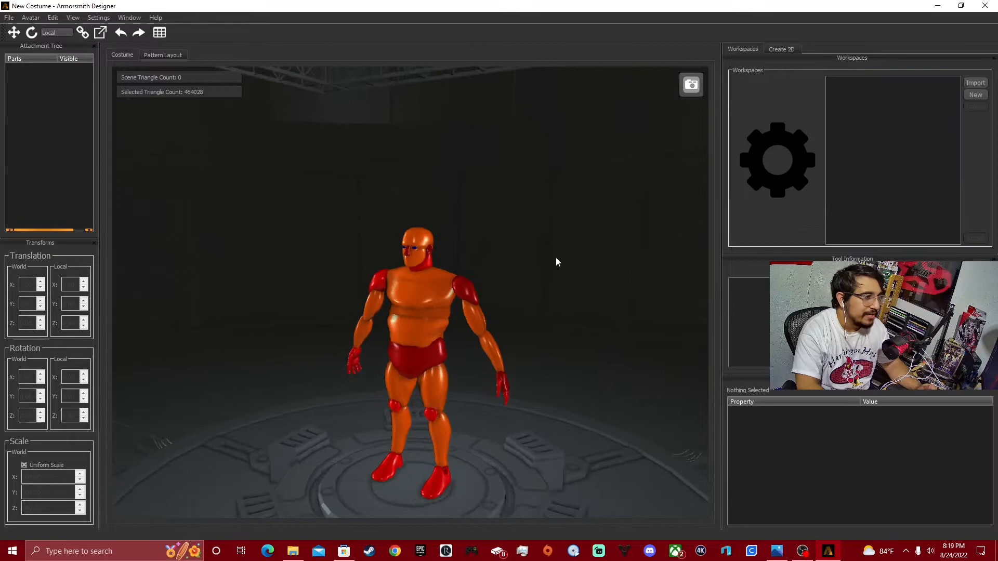
middle_drag(556, 258, 600, 256)
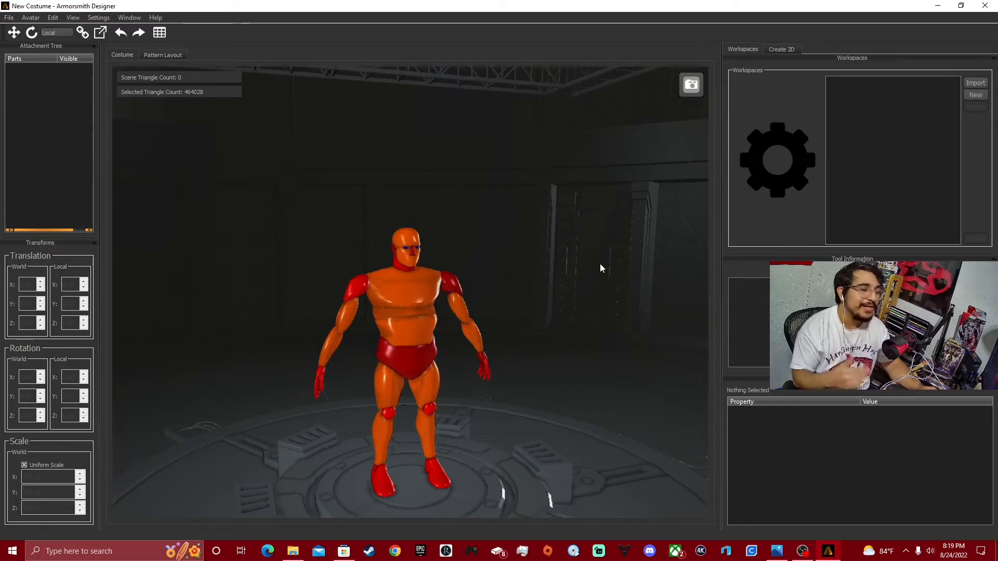
middle_drag(559, 302, 450, 368)
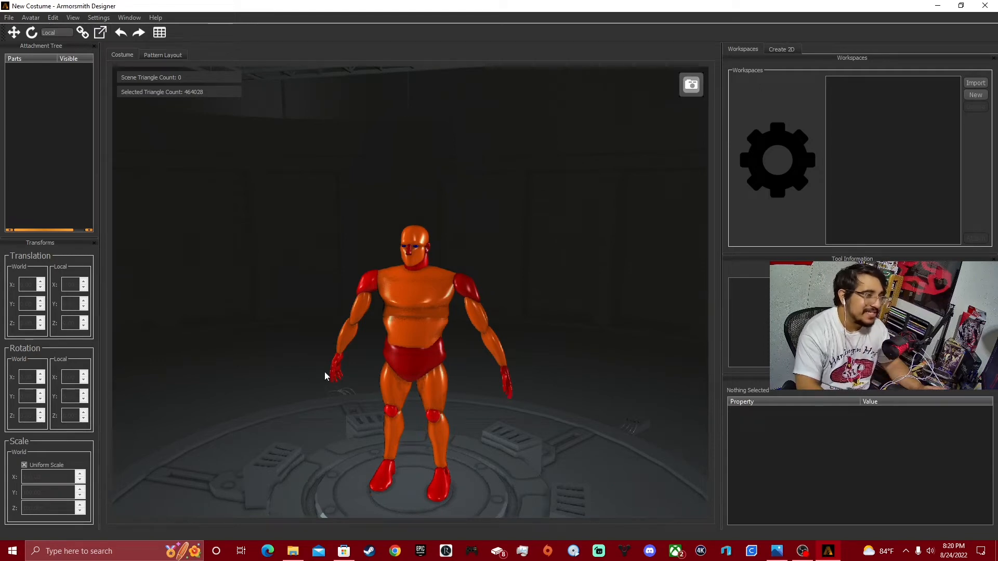
middle_drag(324, 372, 412, 298)
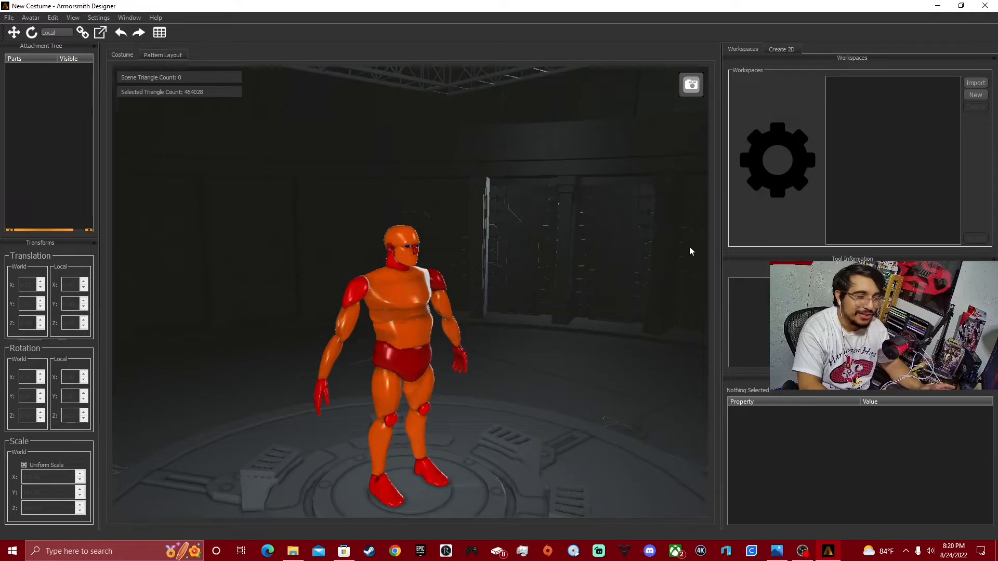
middle_drag(582, 273, 557, 294)
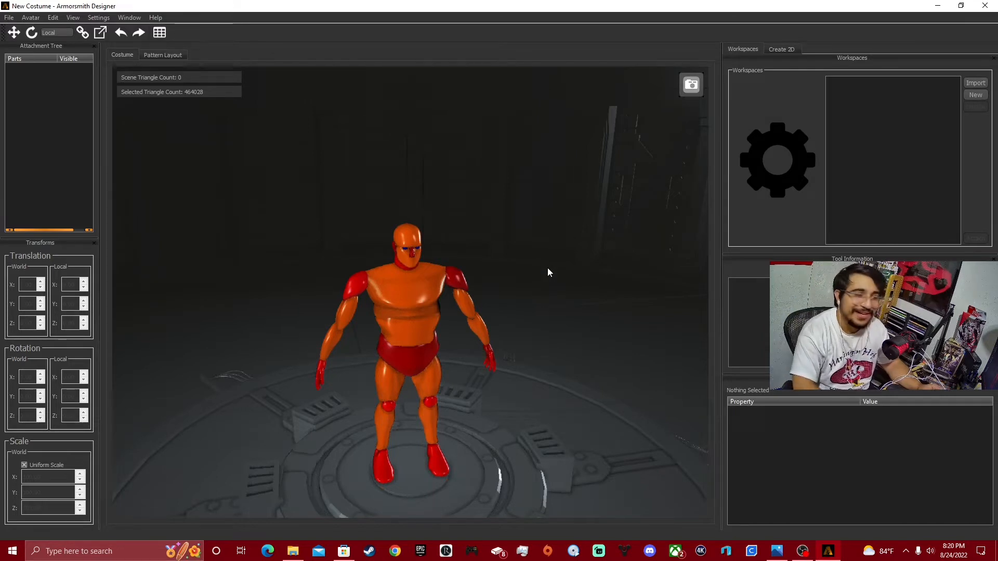
middle_drag(547, 267, 416, 303)
middle_drag(490, 252, 545, 254)
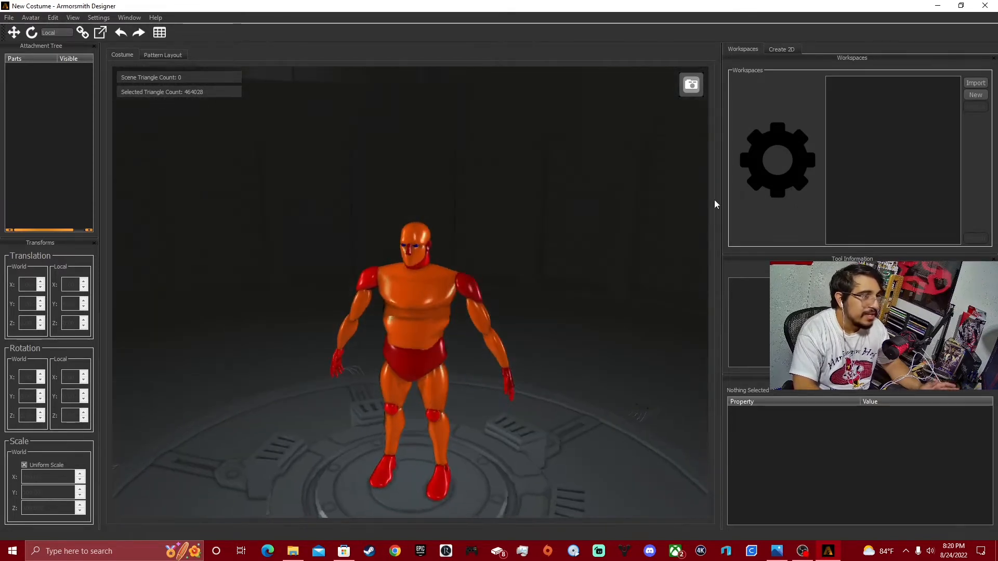
Start importing a costume part and browse to the Heavy Mandolarian armor's Armor folder within 3D Models for printing.
click(971, 85)
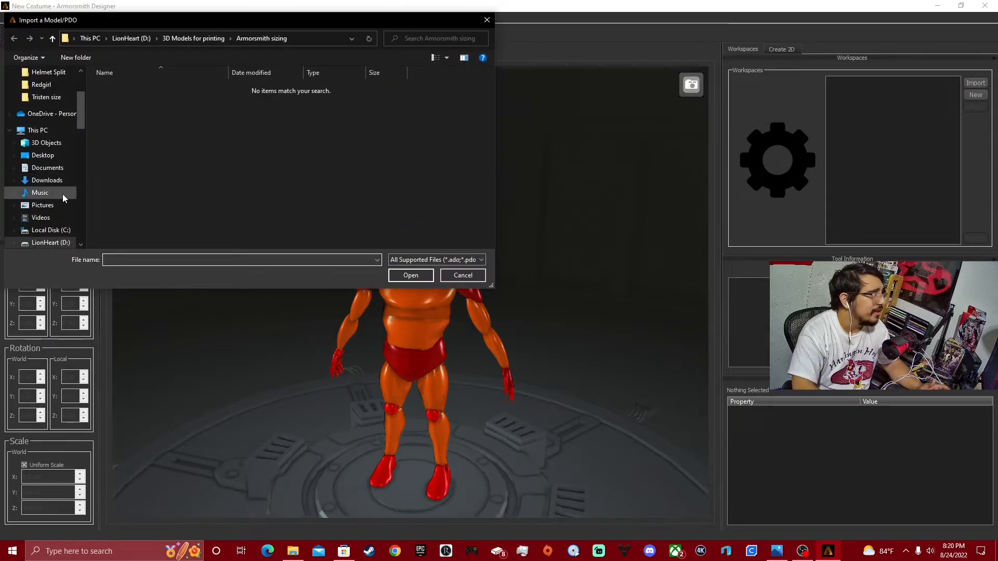
scroll(61, 200, down, 1)
click(52, 234)
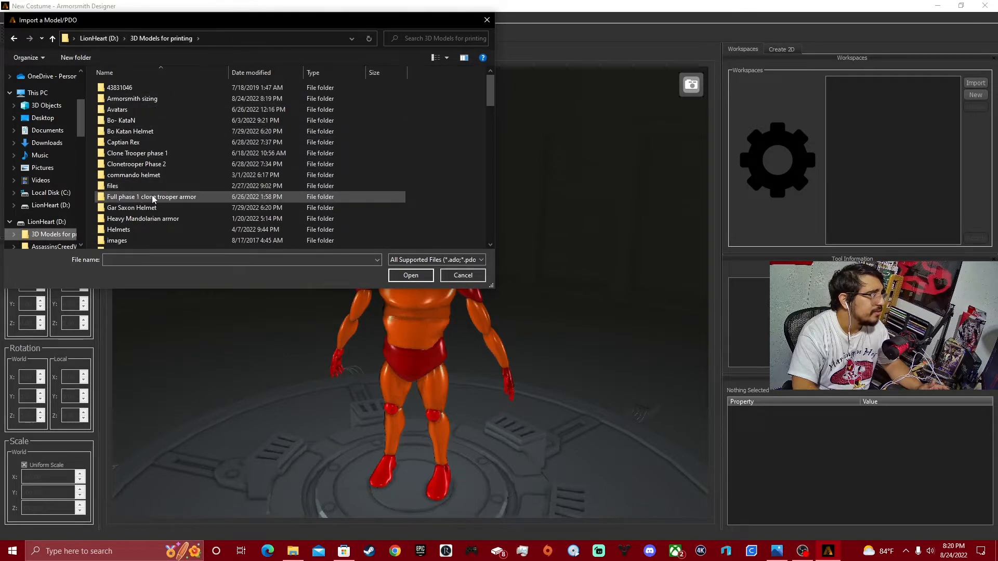
double_click(151, 220)
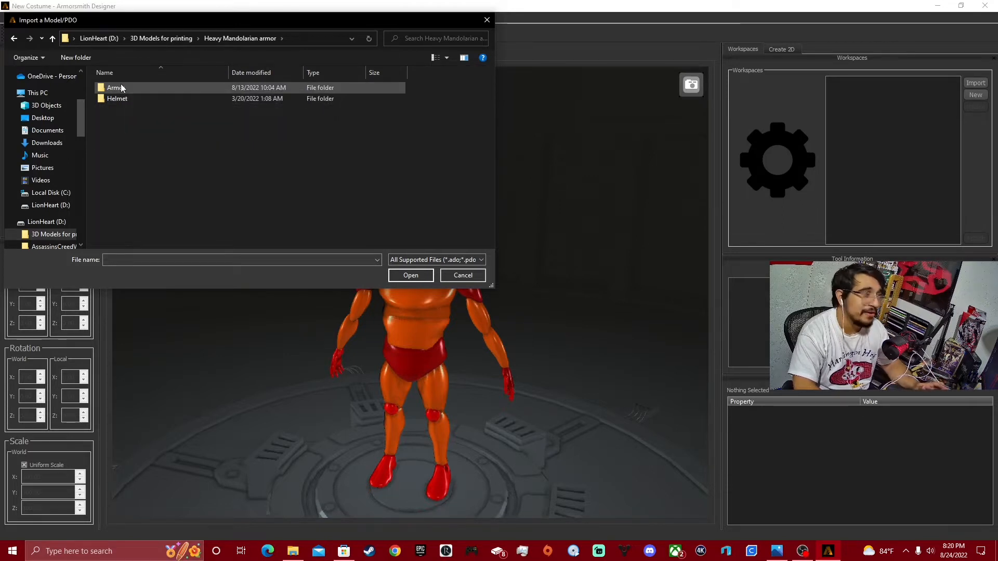
double_click(121, 86)
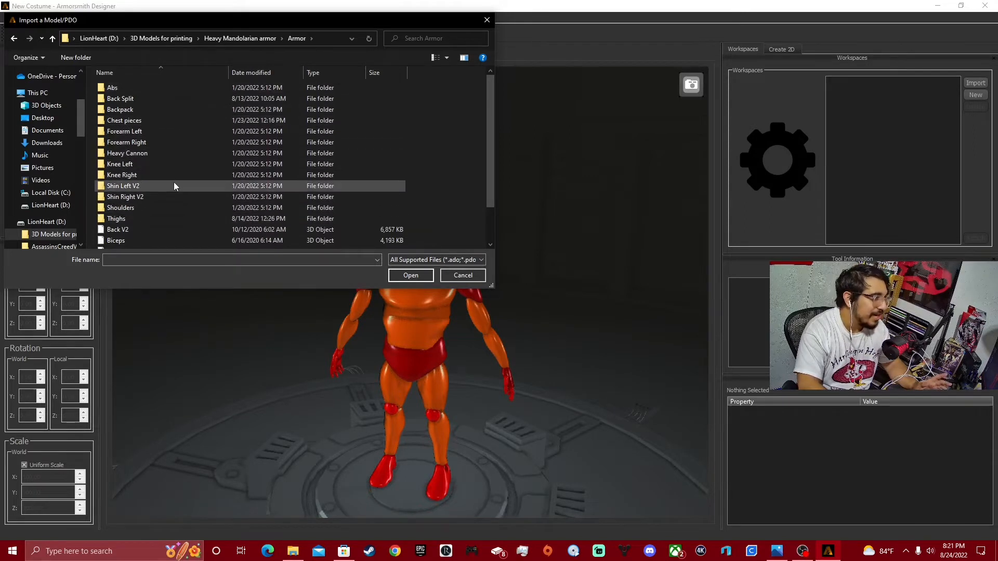
Import the Forearm Right model from the Forearm Right folder into the costume's workspaces.
scroll(133, 200, down, 2)
scroll(132, 187, up, 2)
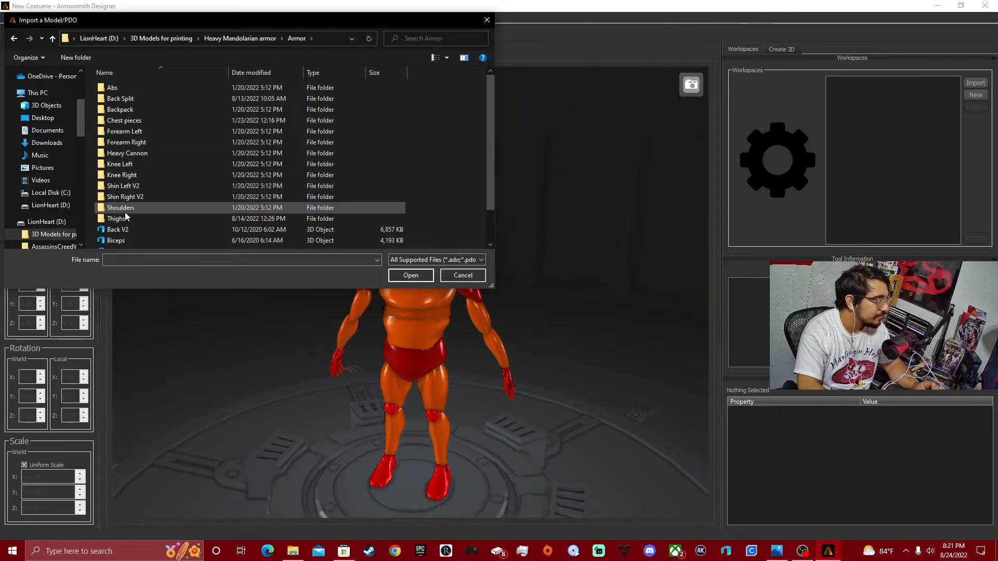
double_click(129, 143)
click(153, 98)
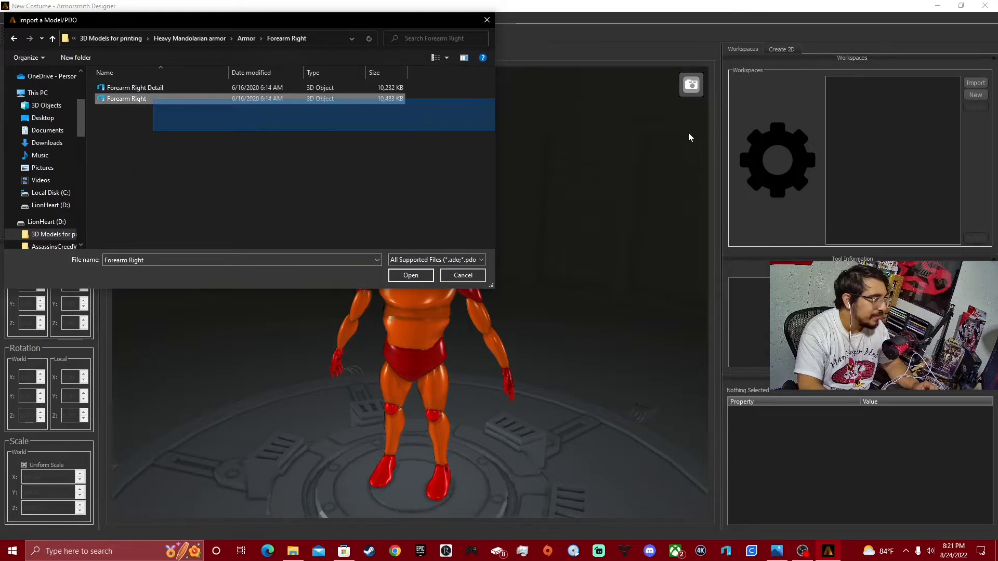
drag(285, 100, 913, 135)
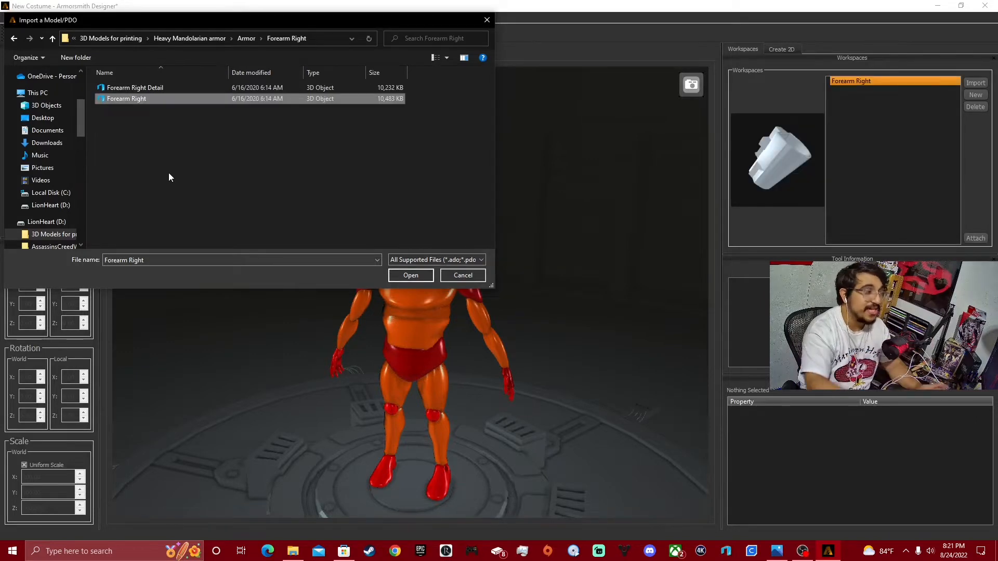
Import the Forearm Left model from the Forearm Left folder and close the import dialog.
click(14, 38)
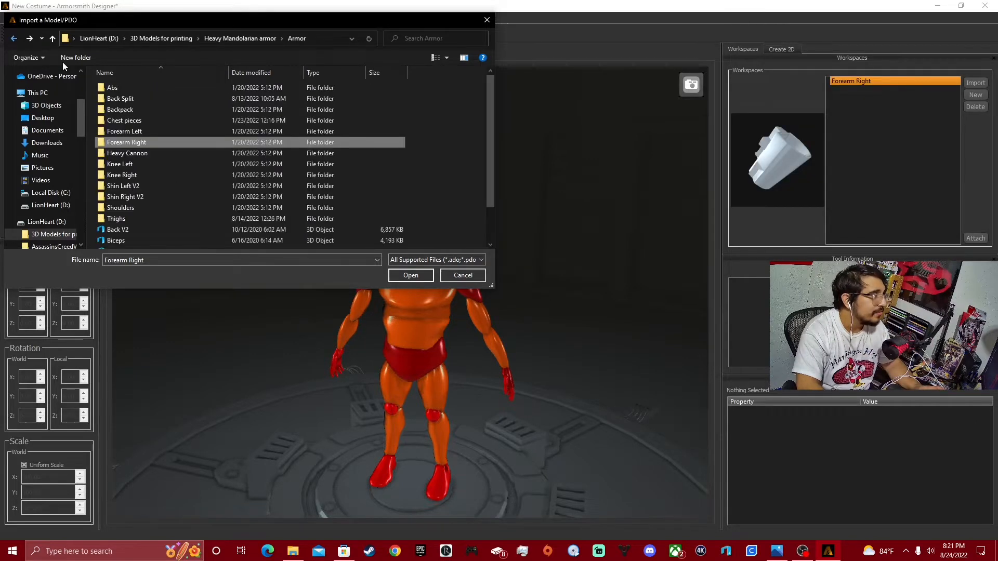
double_click(138, 133)
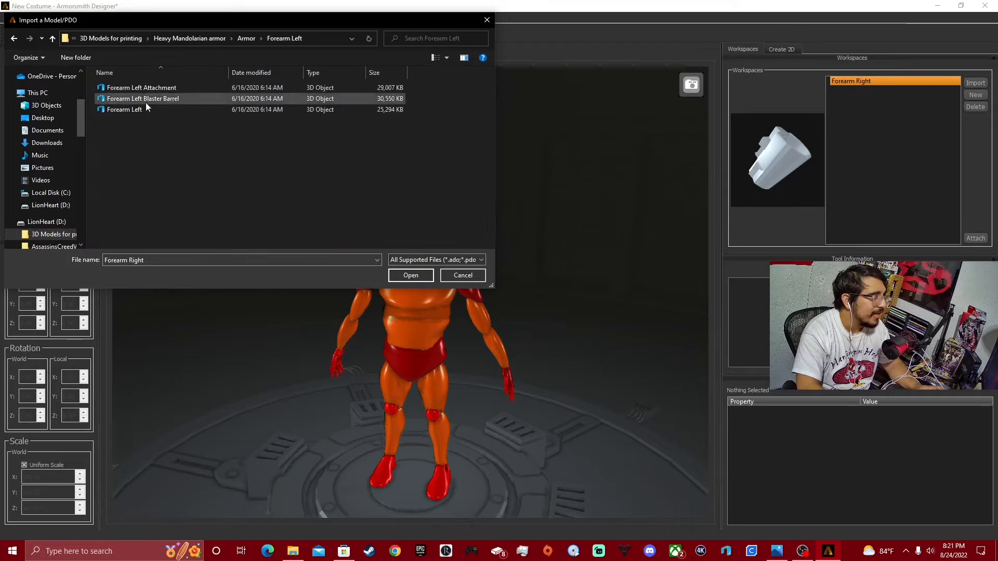
drag(151, 109, 868, 169)
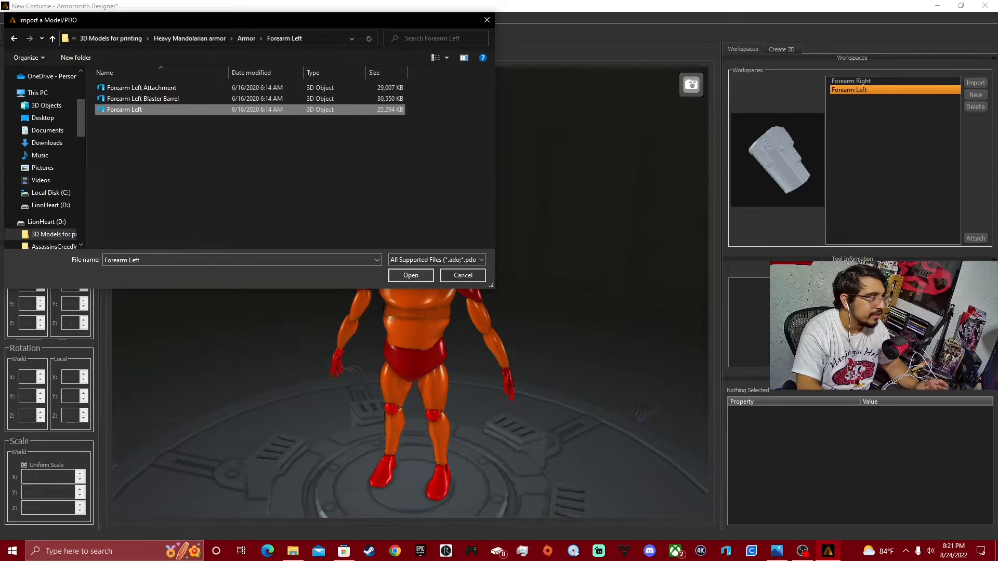
click(485, 21)
right_drag(523, 282, 550, 249)
right_drag(493, 284, 551, 282)
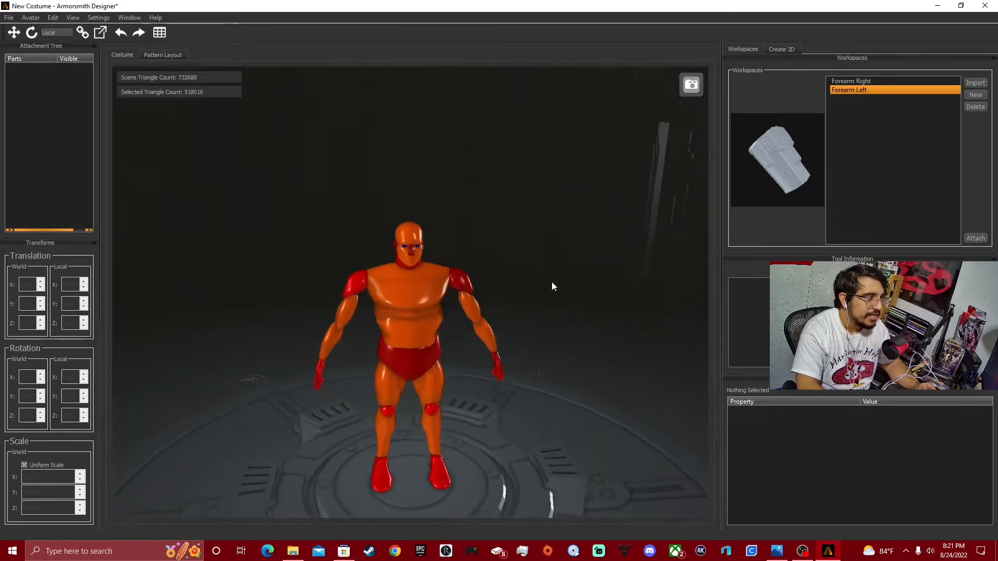
Attach the Forearm Right part to the avatar's Left_Forearm attachment point.
click(860, 81)
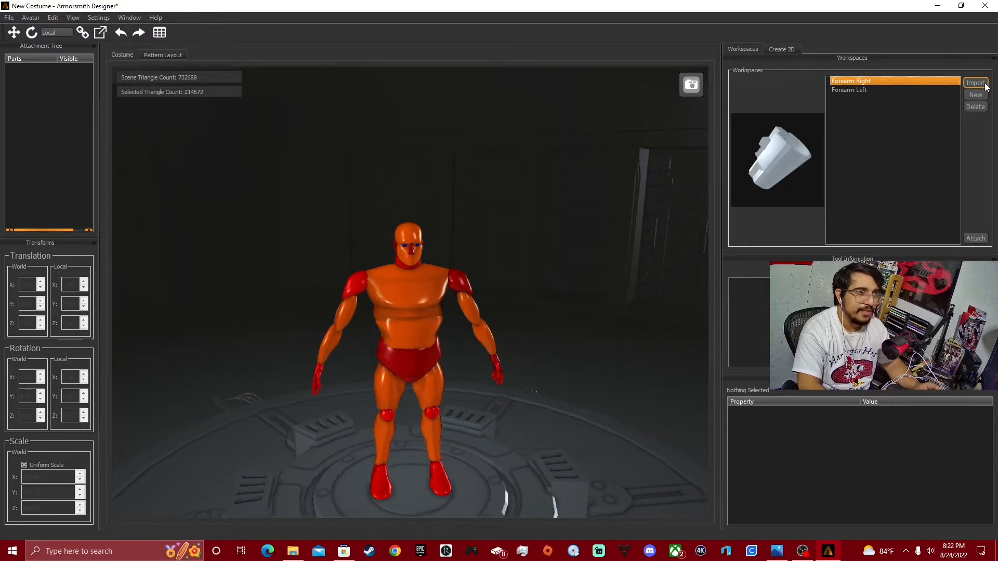
click(975, 239)
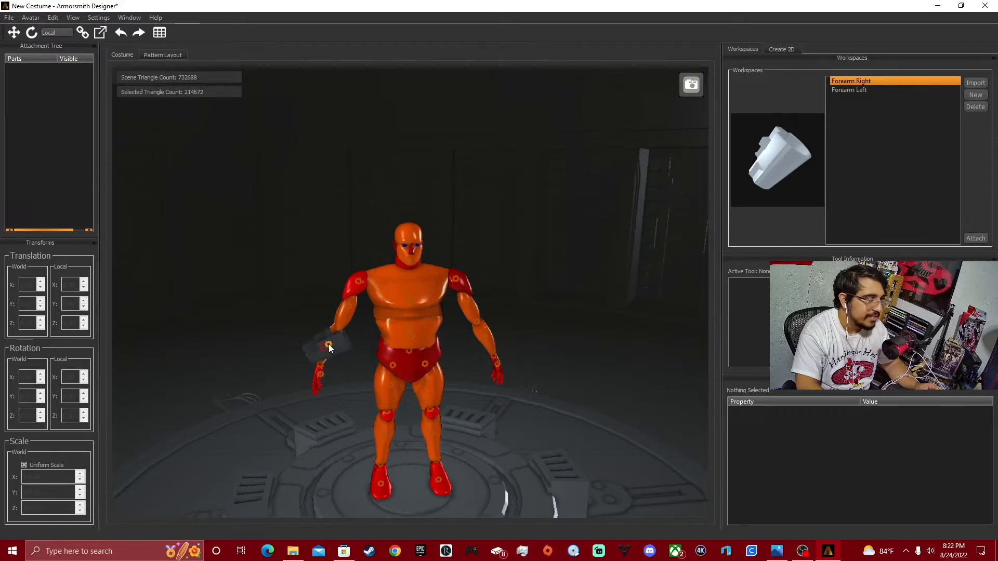
click(328, 344)
Rotate the attached Forearm Right piece so its length runs along the avatar's forearm instead of across it.
right_drag(484, 313, 321, 326)
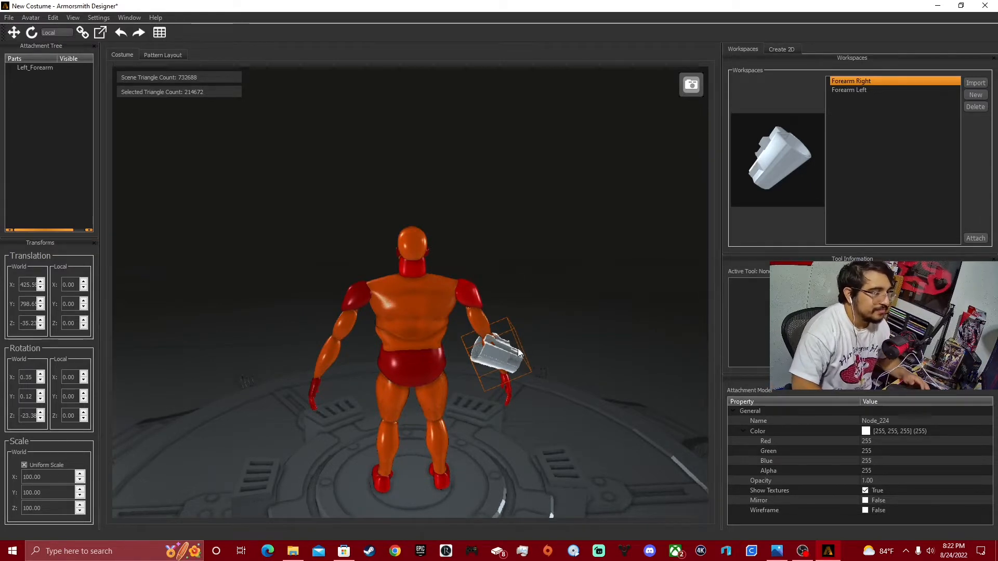
middle_drag(518, 350, 433, 355)
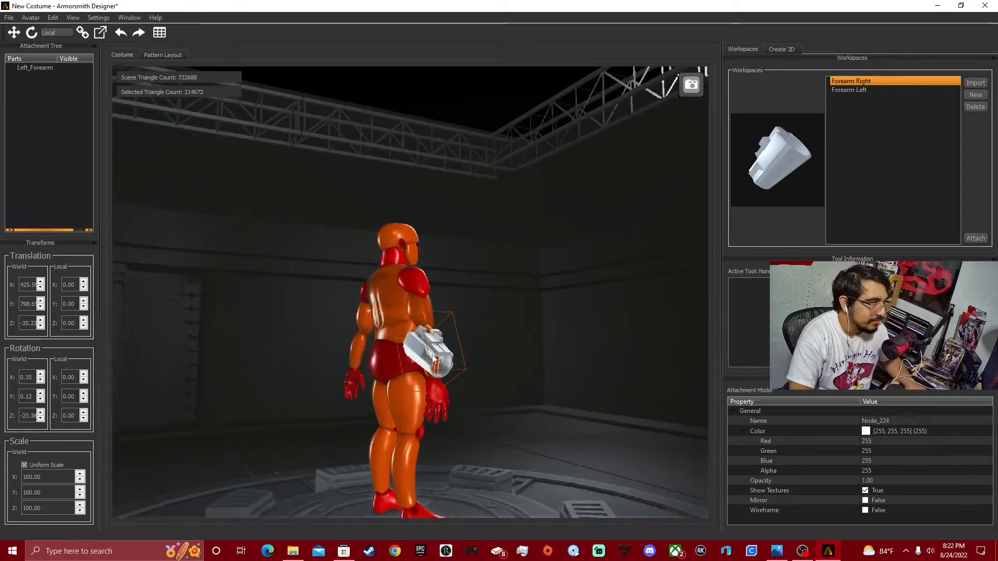
click(432, 357)
click(30, 34)
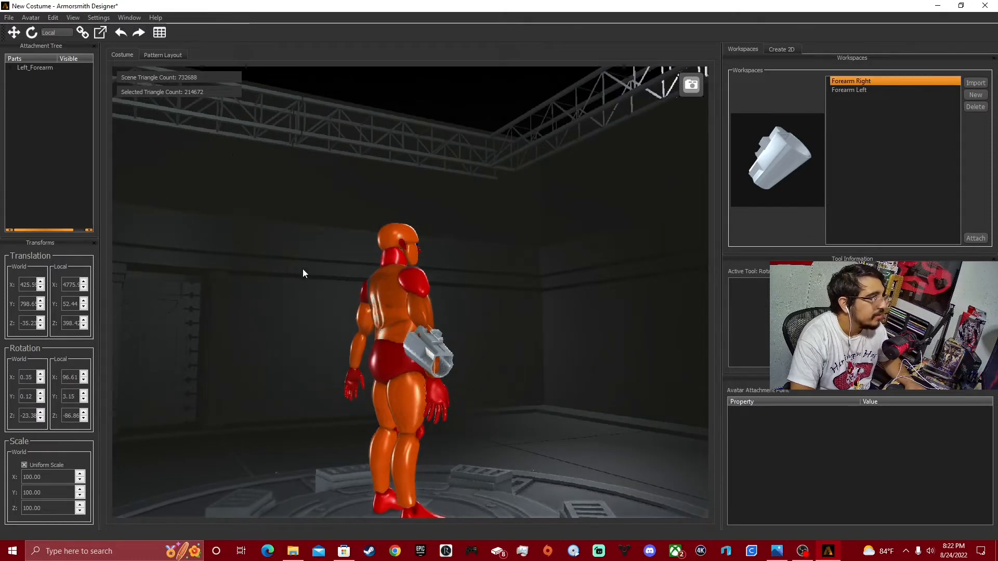
click(432, 356)
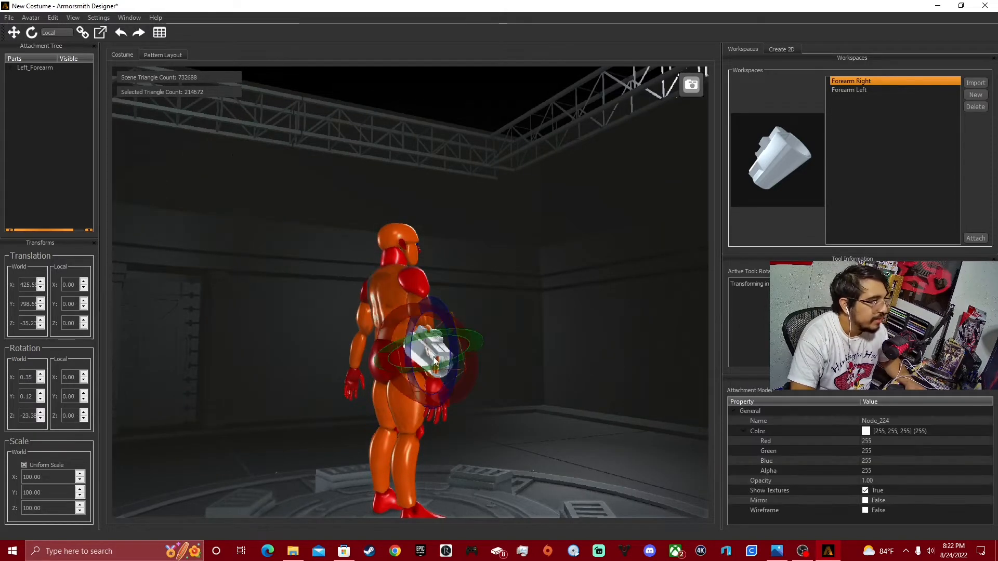
click(32, 32)
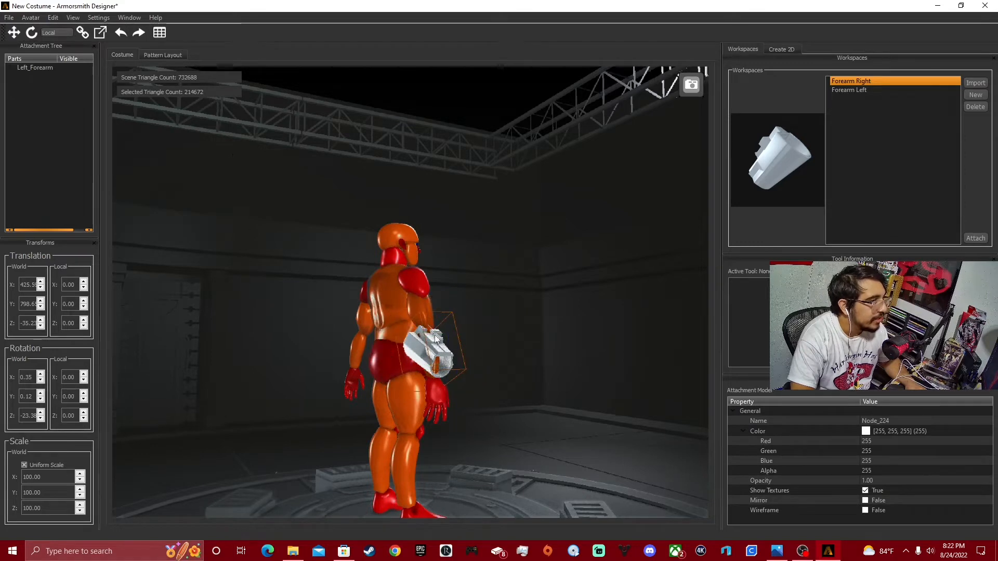
click(32, 33)
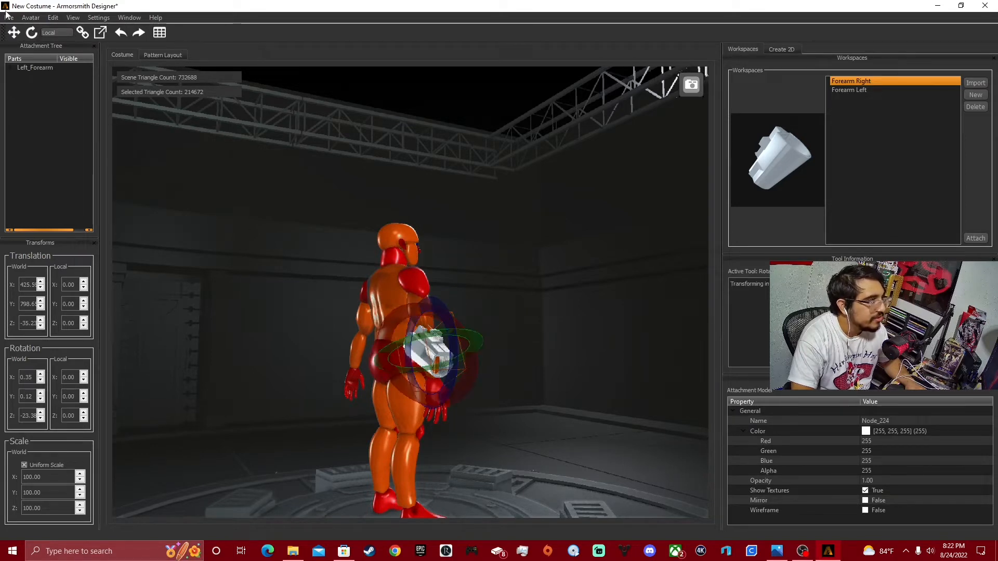
drag(450, 314, 451, 364)
middle_drag(536, 353, 435, 360)
click(330, 474)
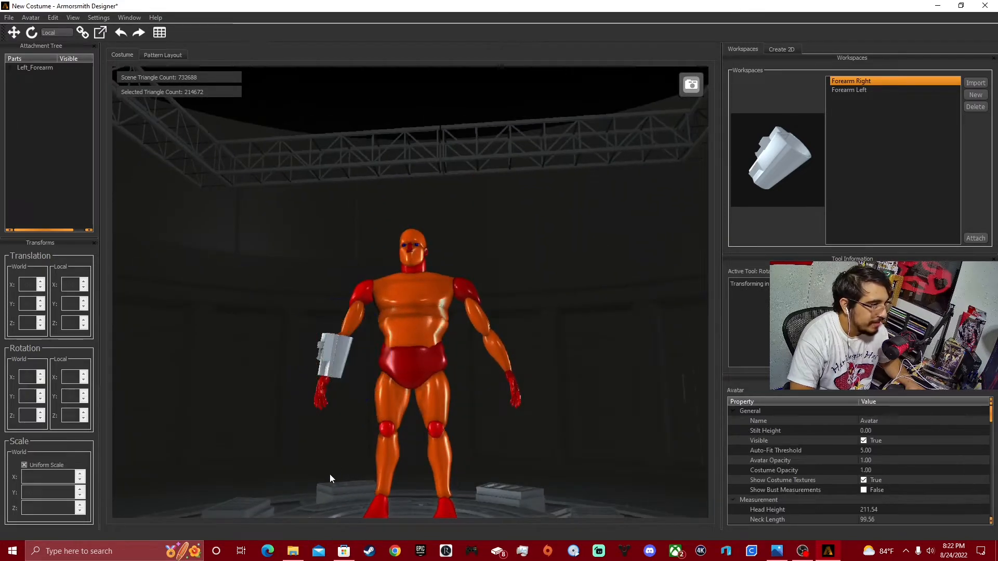
middle_drag(623, 395, 409, 447)
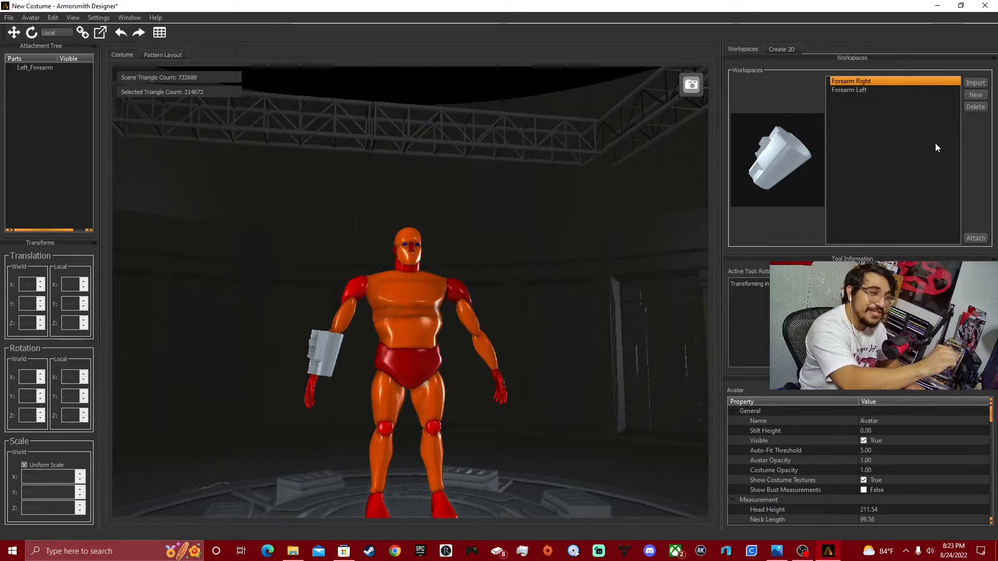
Attach the Forearm Left part to the avatar's Right_Forearm attachment point.
click(900, 91)
click(976, 238)
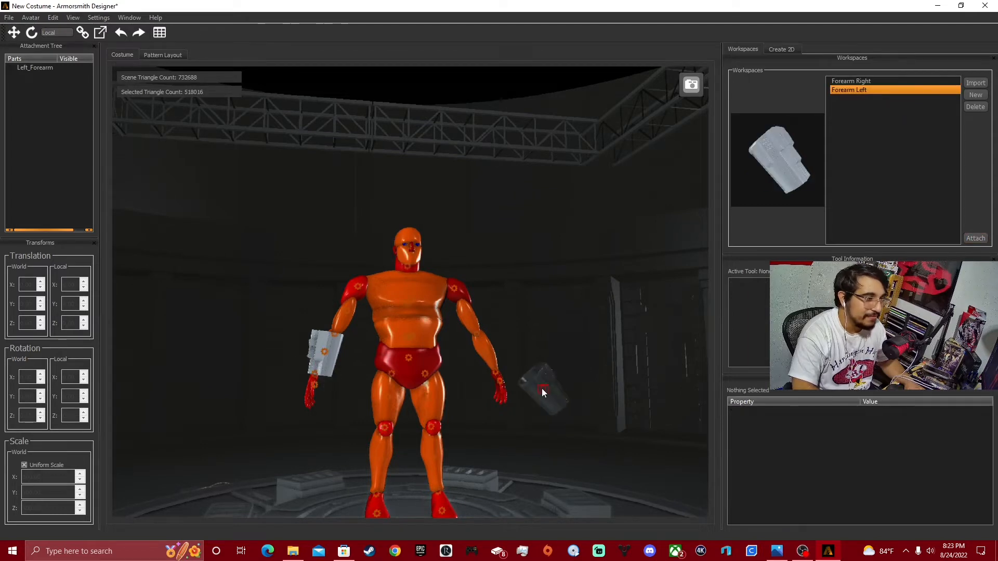
click(486, 355)
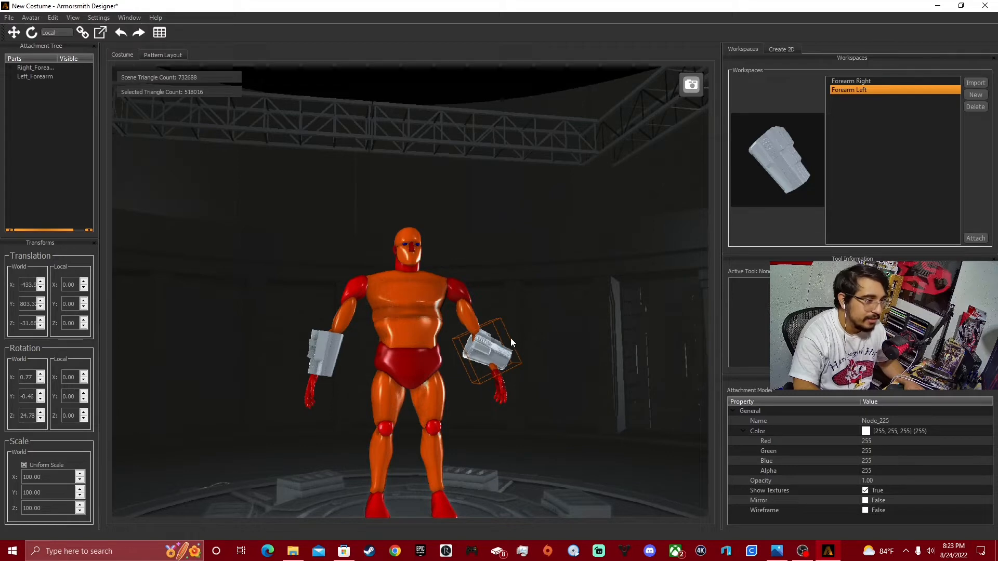
Rotate the Forearm Left piece to line up with the avatar's other forearm.
click(31, 33)
drag(506, 310, 514, 343)
middle_drag(514, 343, 498, 309)
click(612, 387)
middle_drag(613, 387, 758, 453)
middle_drag(554, 450, 506, 451)
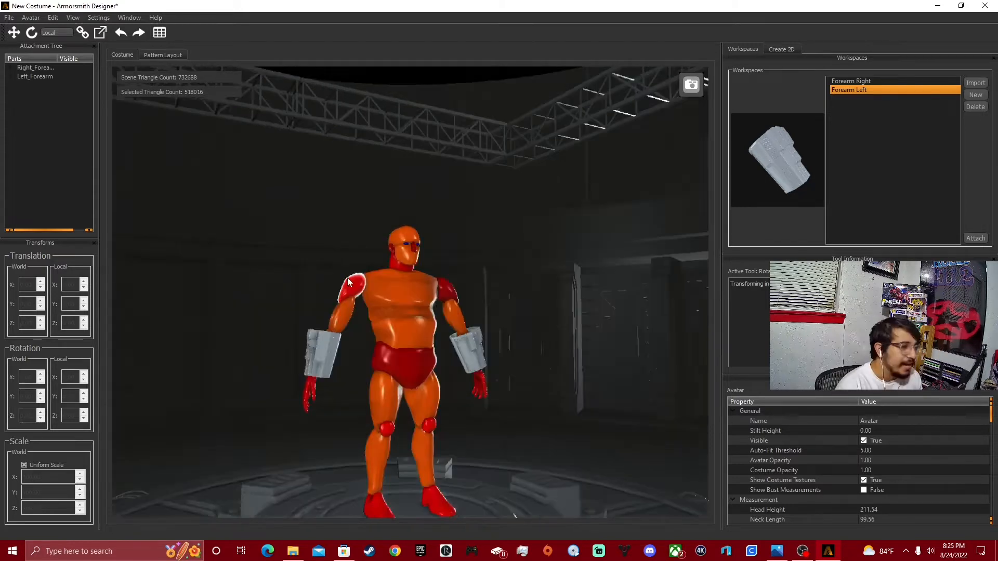
Refine the Forearm Right piece's tilt to a local Z rotation of about 39.5 so it follows the arm.
click(342, 389)
alt+drag(348, 398, 213, 469)
scroll(213, 469, up, 4)
mouse_move(341, 488)
alt+mouse_down()
mouse_move(345, 511)
mouse_move(354, 489)
alt+mouse_up()
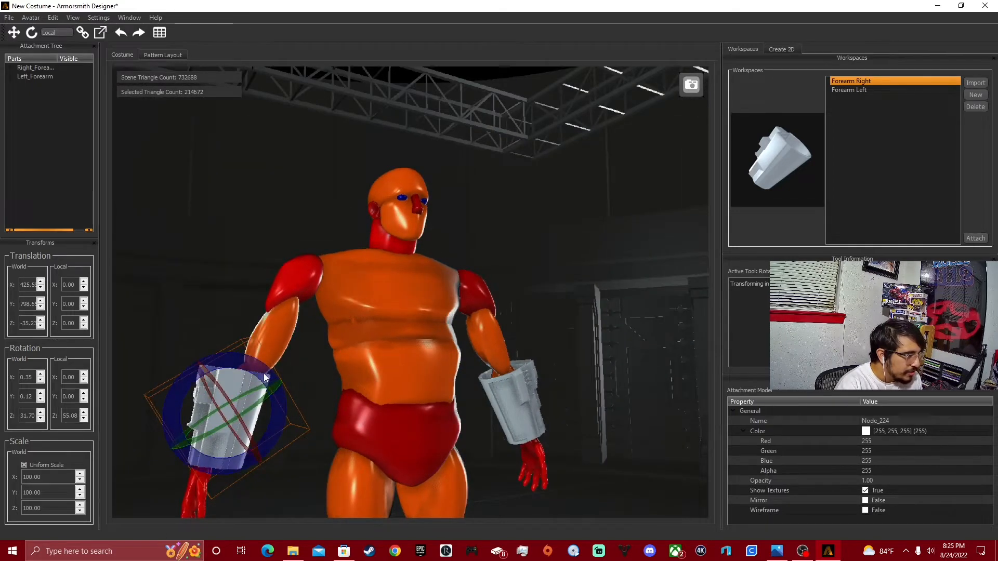
drag(270, 367, 267, 386)
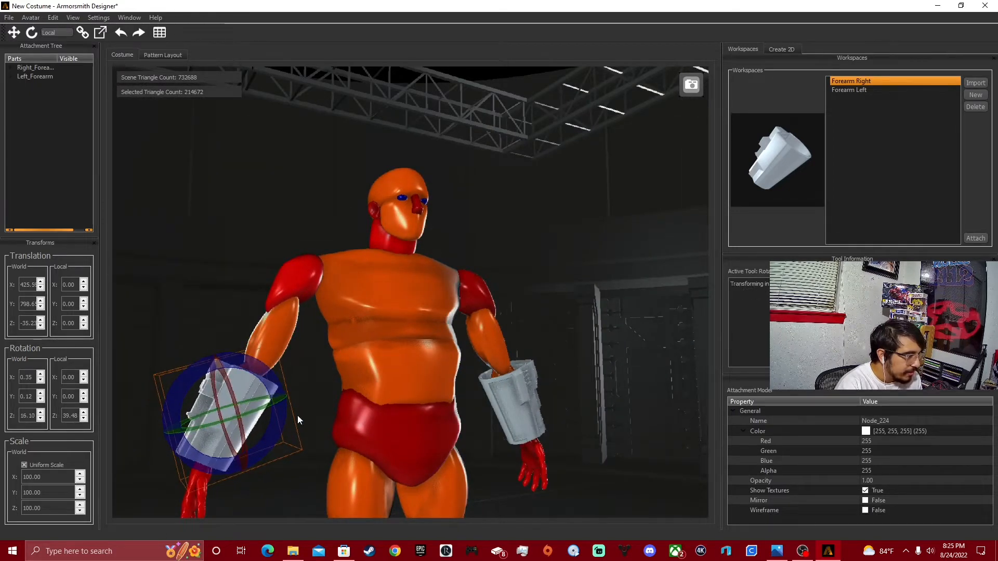
Focus on the Forearm Right piece and set its opacity to 0.5 so the arm shows through.
click(320, 339)
click(242, 437)
key(f)
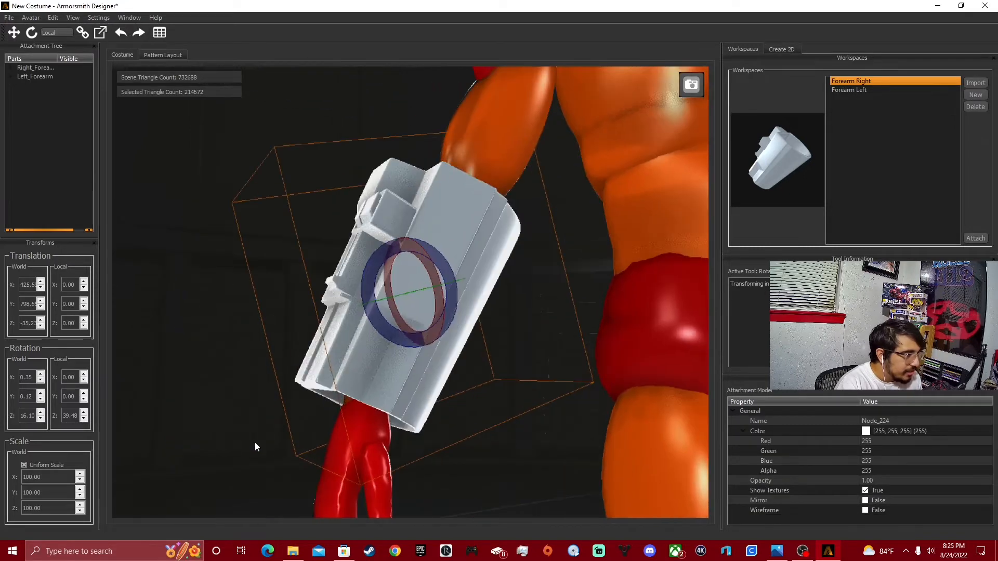
click(872, 481)
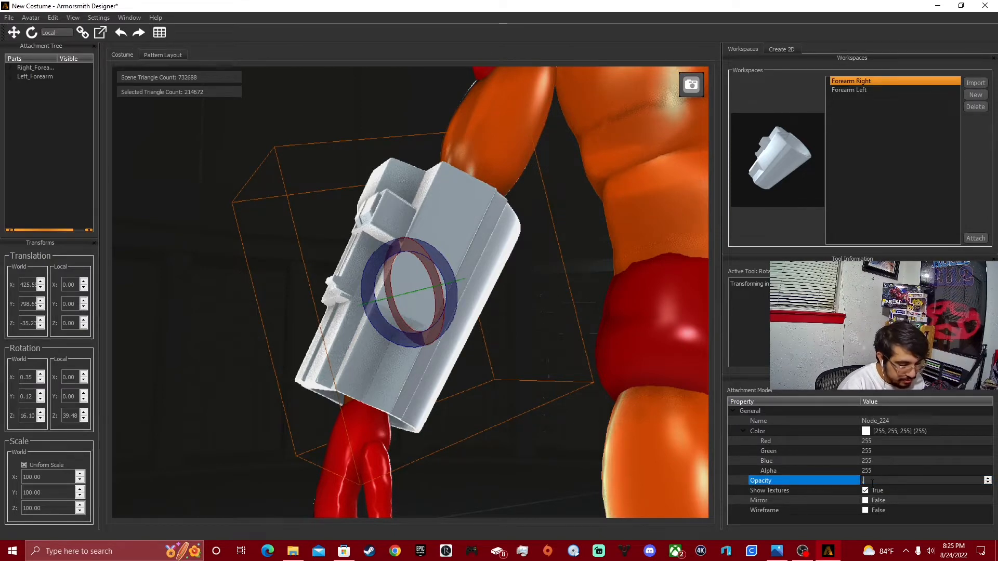
text(0.5)
key(Return)
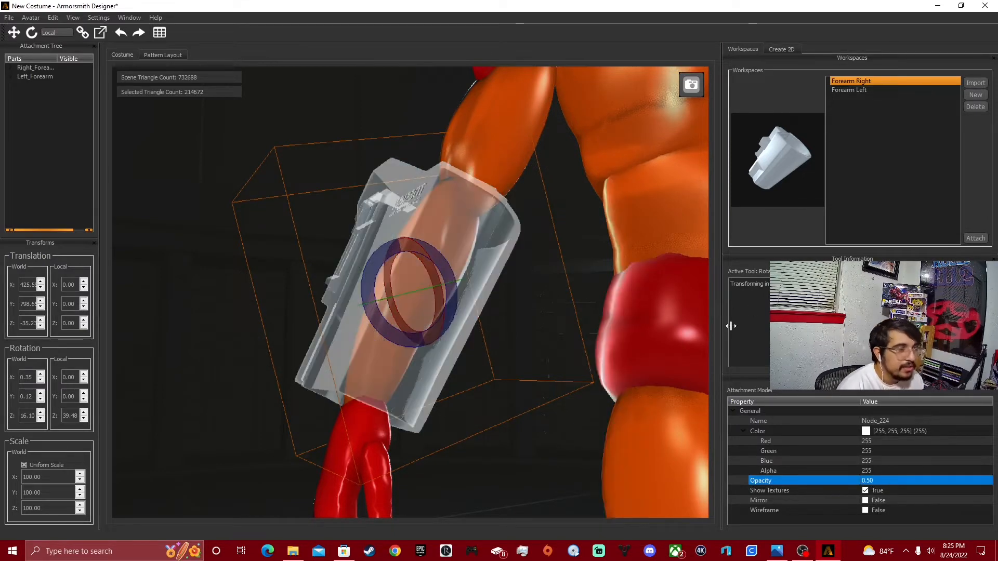
Try to reduce the semi-transparent forearm piece's uniform scale to 92.
middle_drag(483, 382, 531, 422)
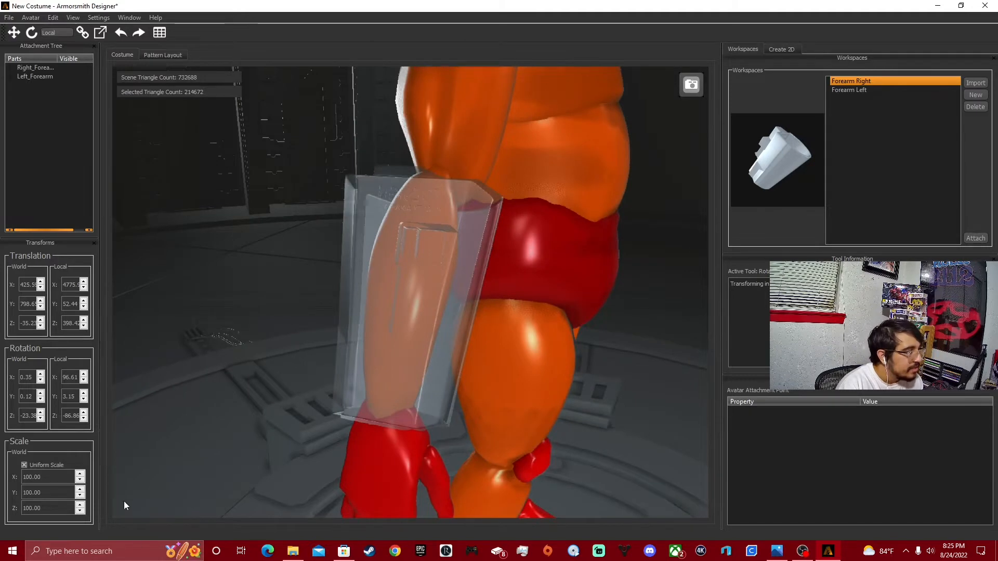
click(80, 482)
click(81, 482)
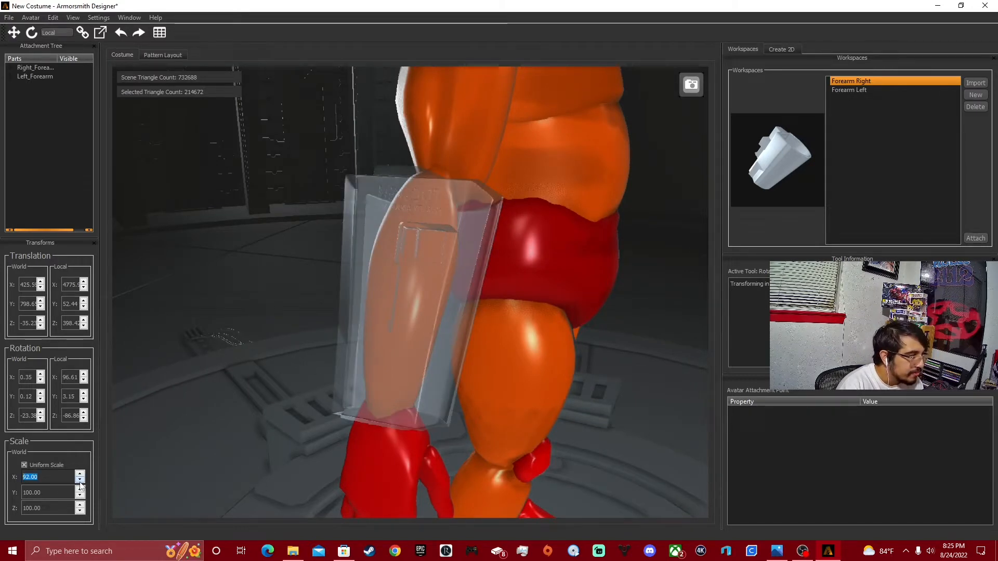
click(191, 449)
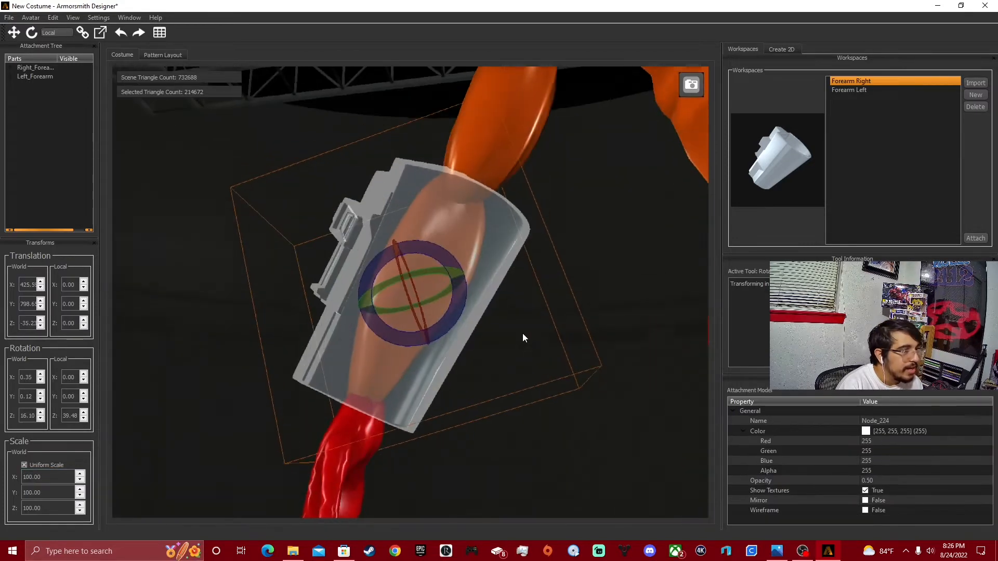
Set the forearm piece's uniform scale to 90 and inspect its fit around the arm and wrist.
click(79, 481)
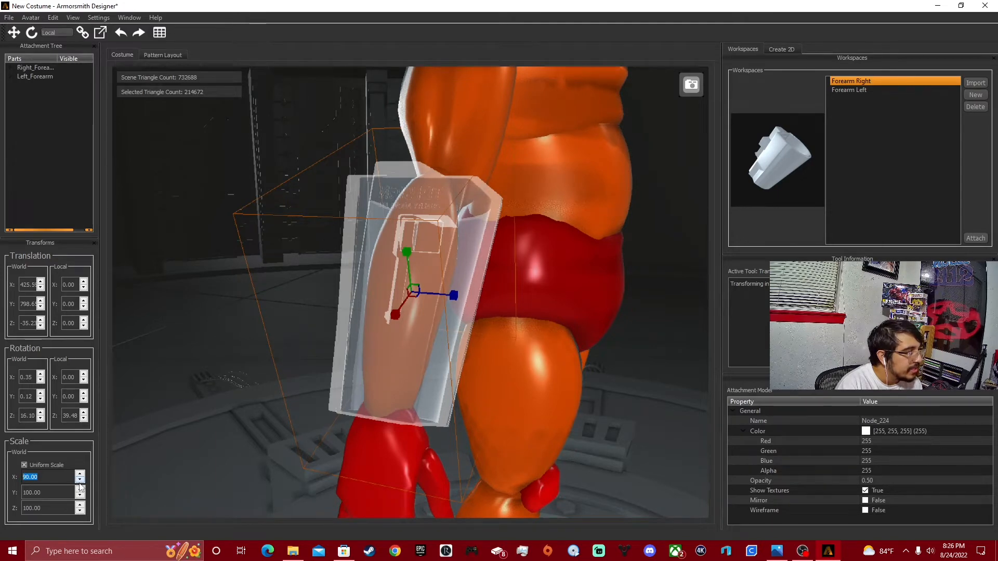
click(204, 437)
middle_drag(432, 445, 382, 286)
middle_drag(350, 327, 413, 377)
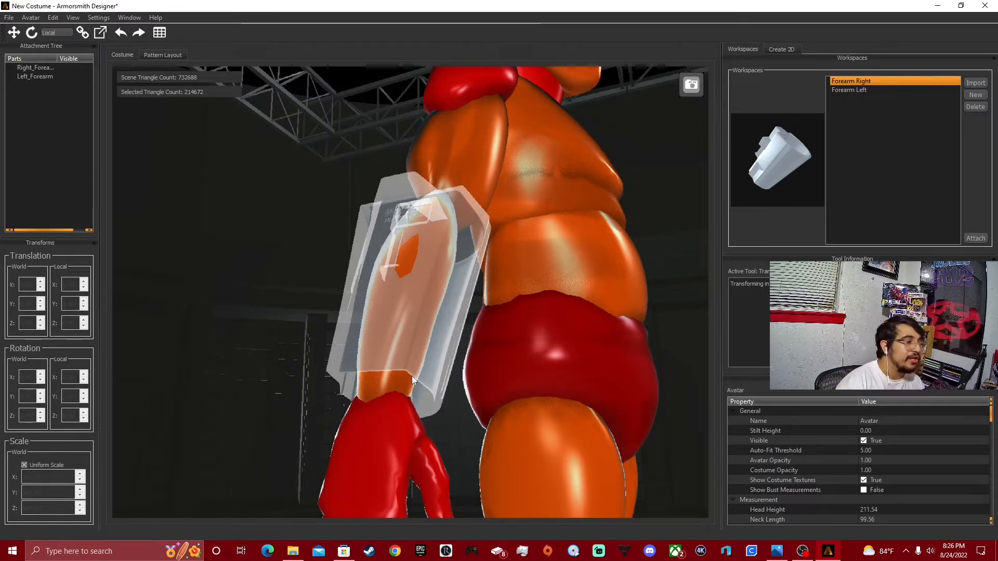
click(391, 319)
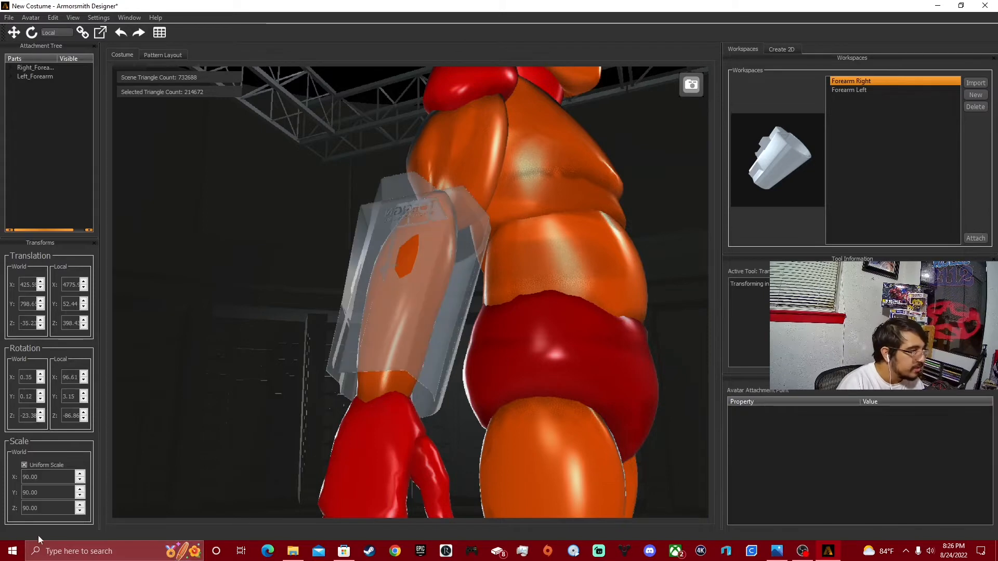
Try to reduce the semi-transparent right forearm piece's uniform scale to 85.
click(80, 481)
click(79, 481)
click(79, 481)
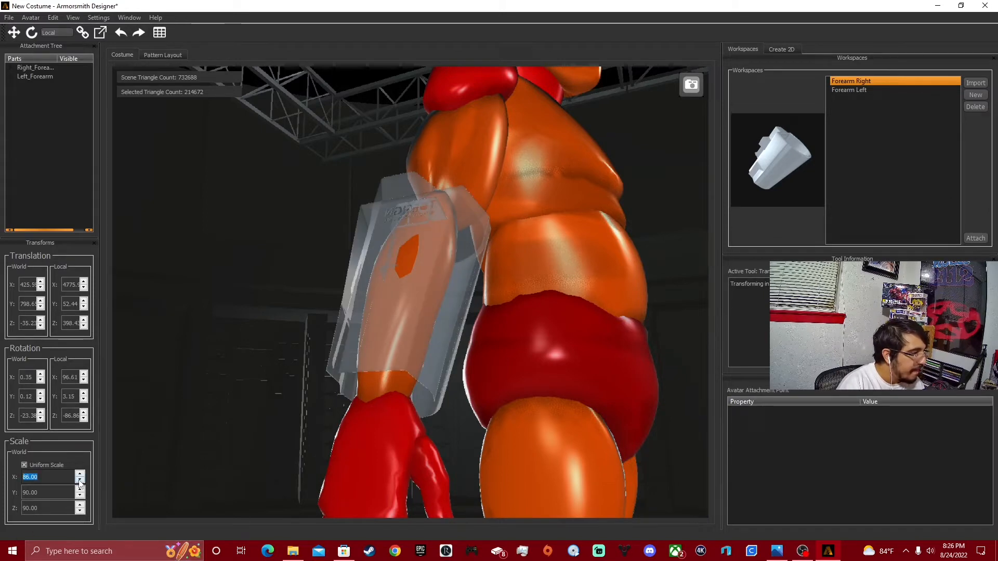
click(79, 480)
click(79, 480)
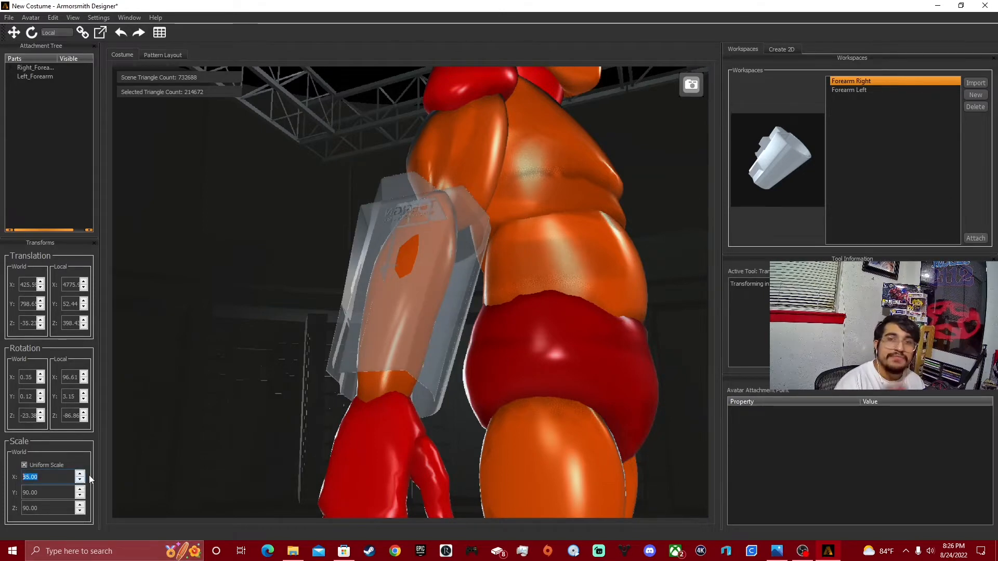
click(231, 389)
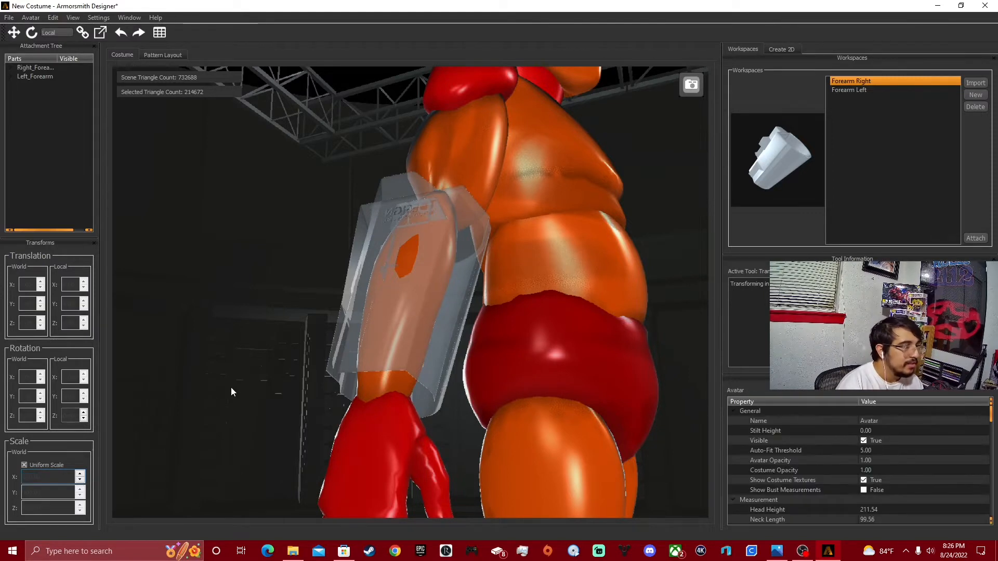
Select the semi-transparent Forearm Right piece itself and reduce its uniform scale further below 90.
right_click(317, 491)
click(376, 321)
click(80, 481)
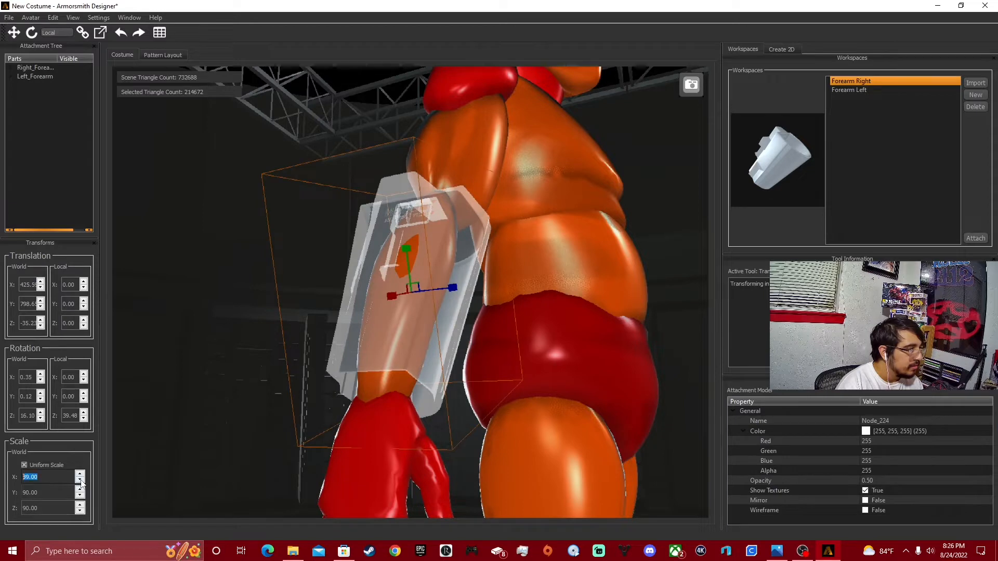
click(200, 447)
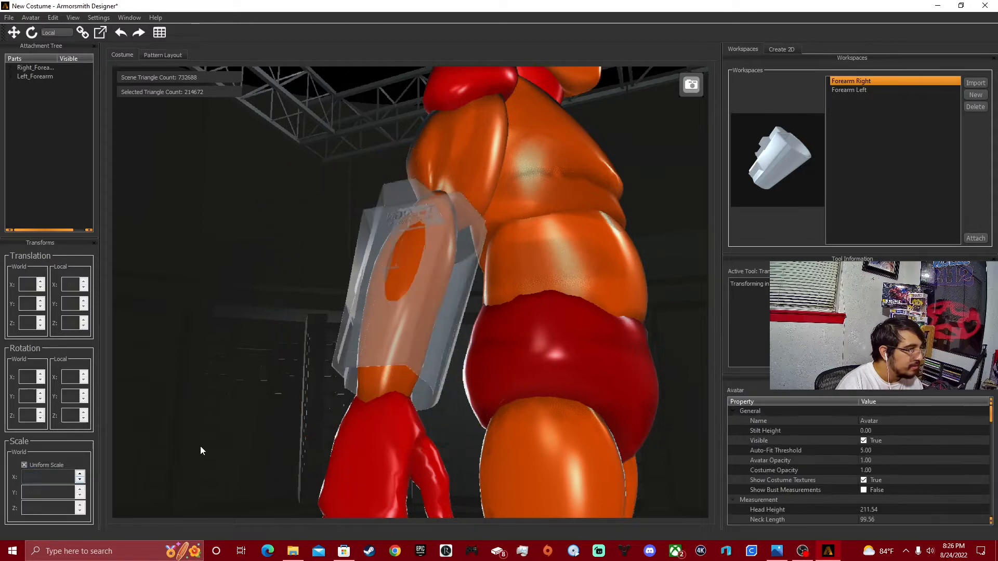
Examine the Forearm Right piece's fit around the arm, elbow and wrist from several angles and on the whole avatar.
right_drag(201, 447, 362, 286)
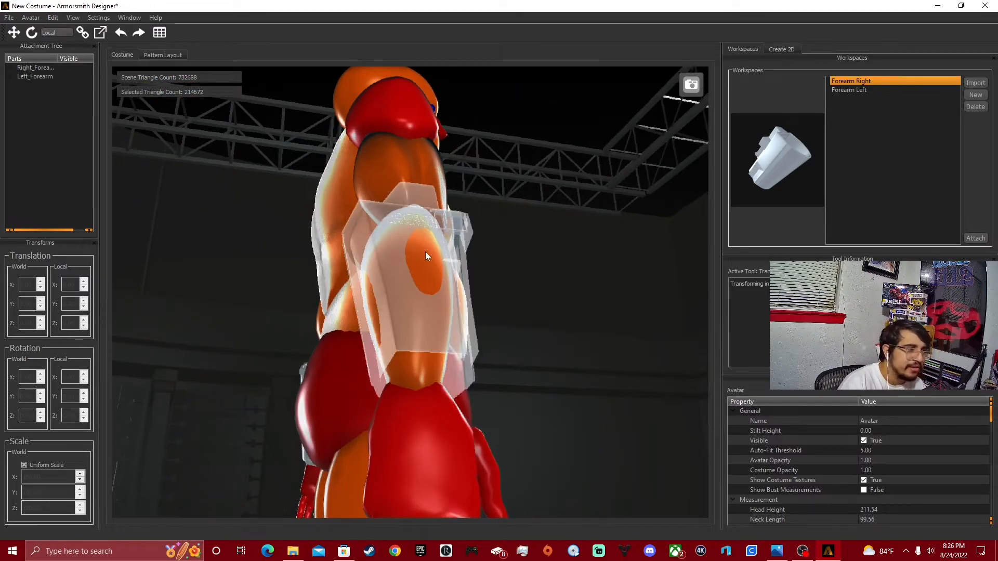
right_drag(455, 281, 535, 403)
right_drag(411, 243, 450, 196)
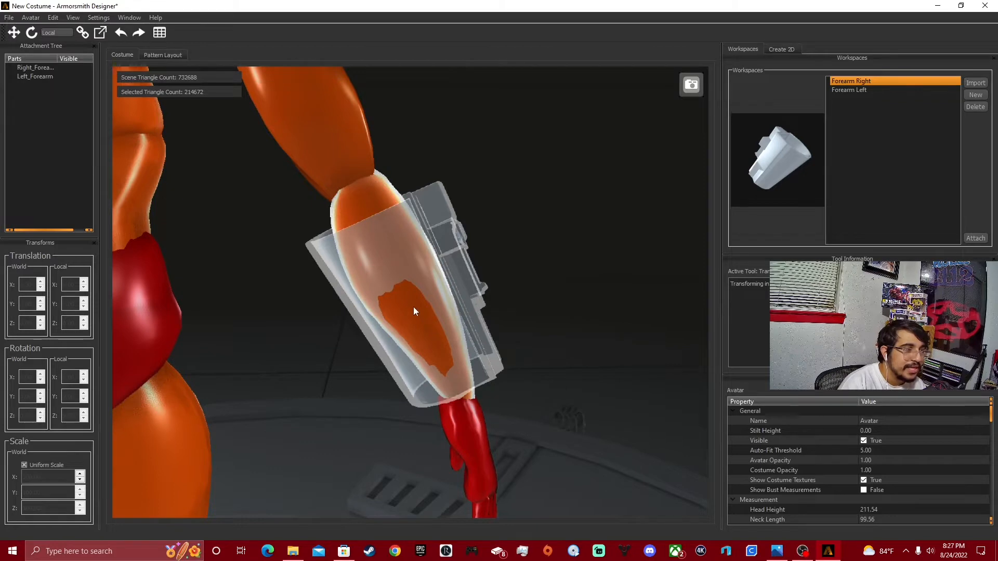
right_drag(413, 308, 414, 426)
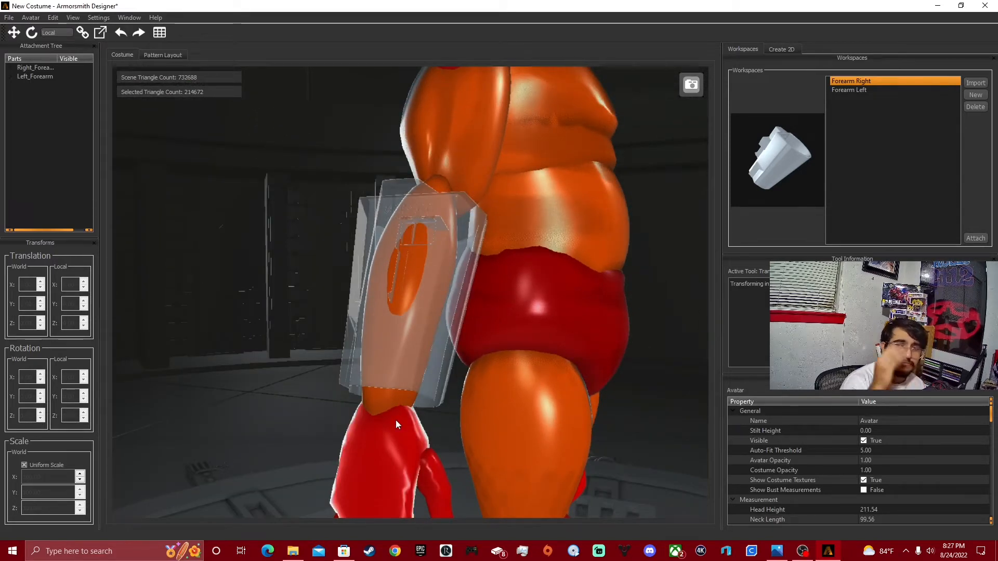
right_drag(396, 424, 506, 448)
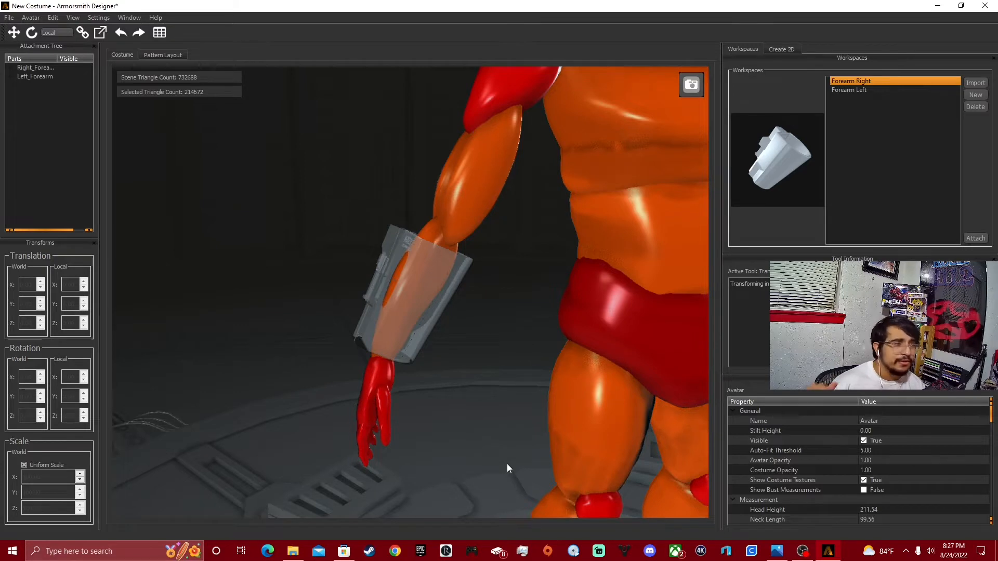
middle_drag(532, 376, 597, 388)
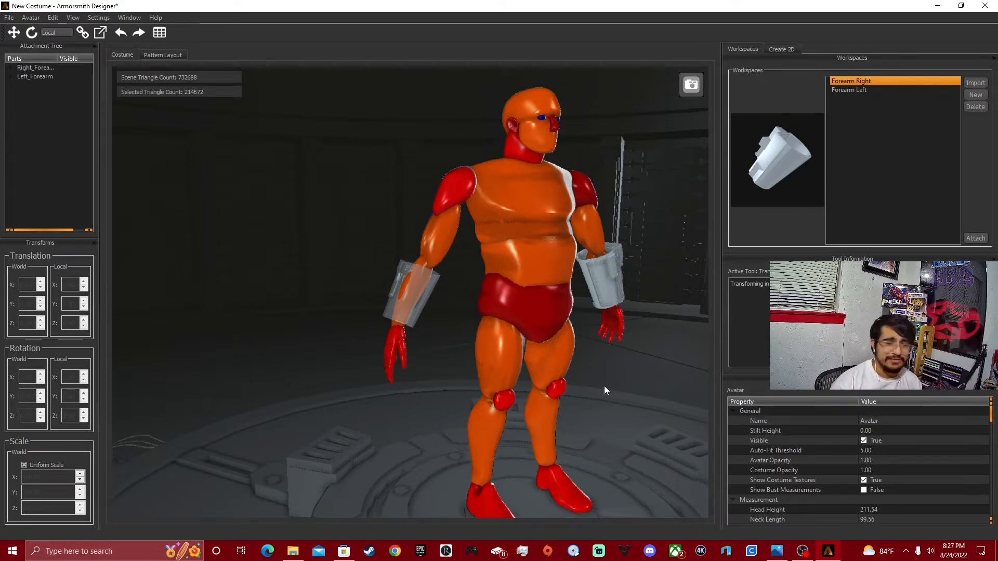
middle_drag(613, 392, 541, 416)
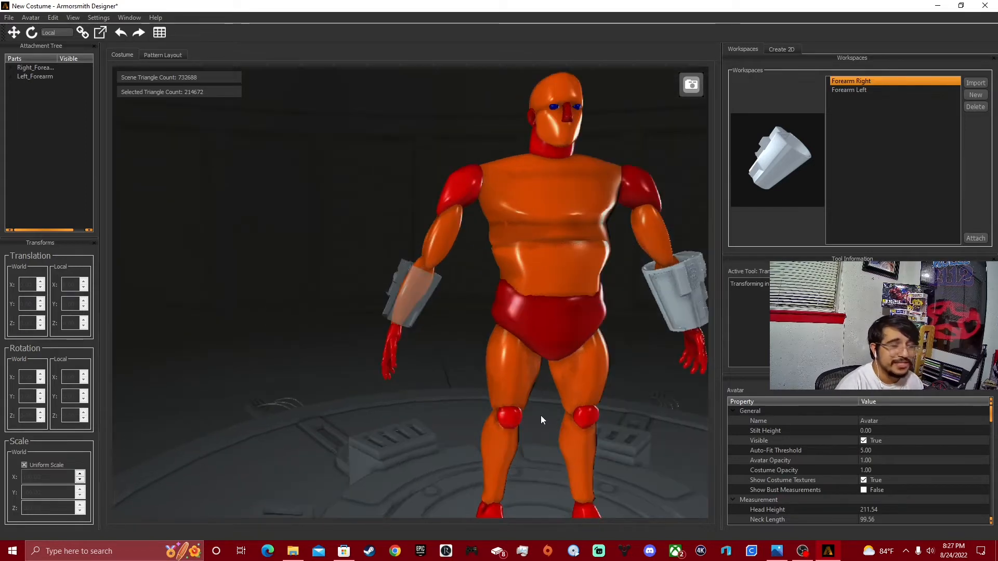
Select the Forearm Left piece on the avatar and set its uniform scale to 90.
click(681, 303)
middle_drag(687, 368, 626, 394)
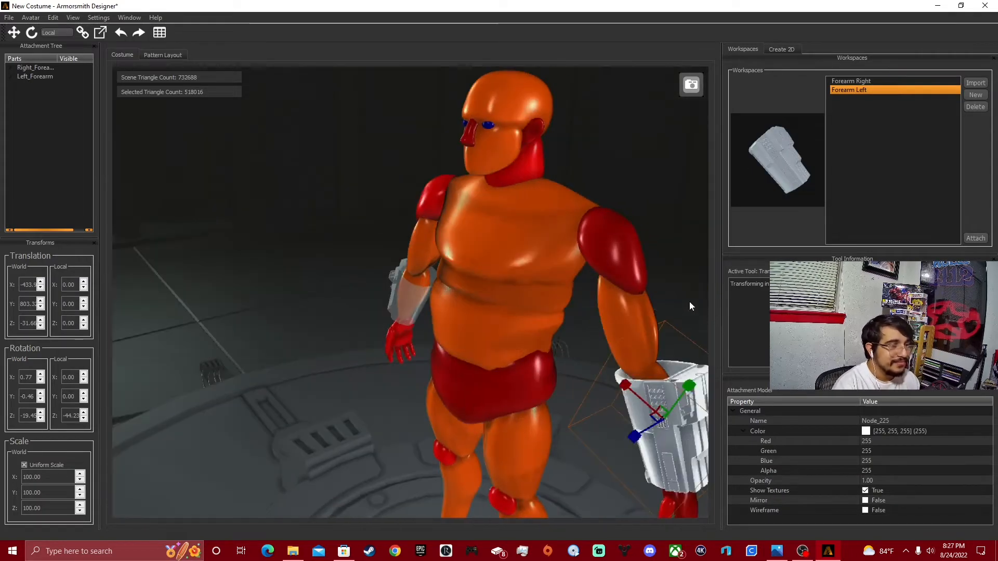
middle_drag(689, 301, 624, 291)
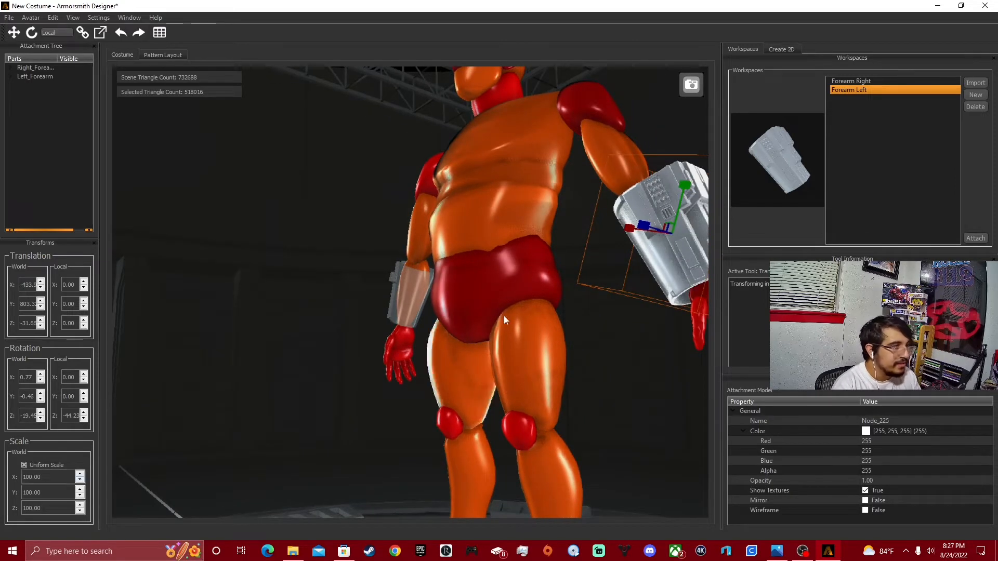
scroll(81, 484, down, 4)
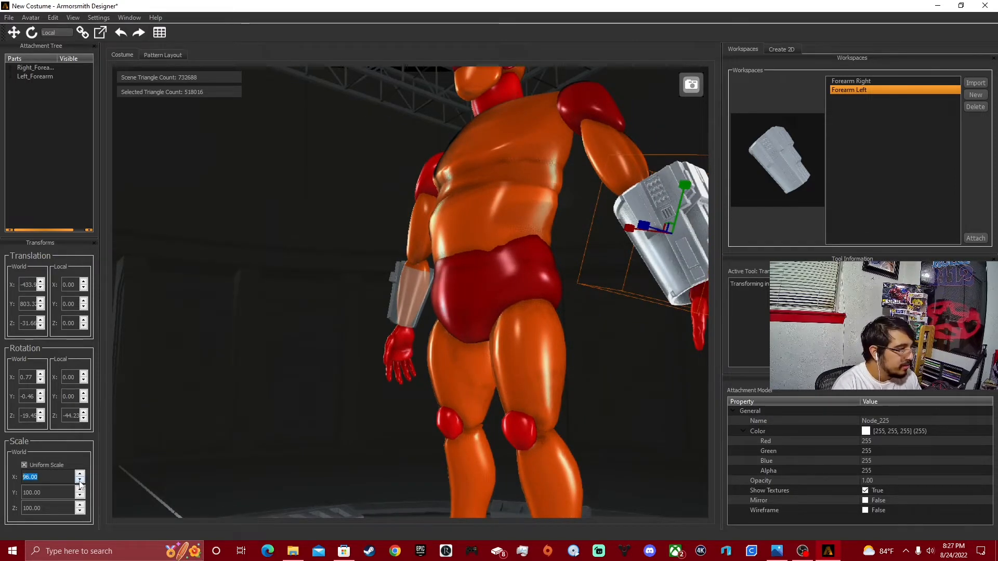
scroll(81, 485, down, 2)
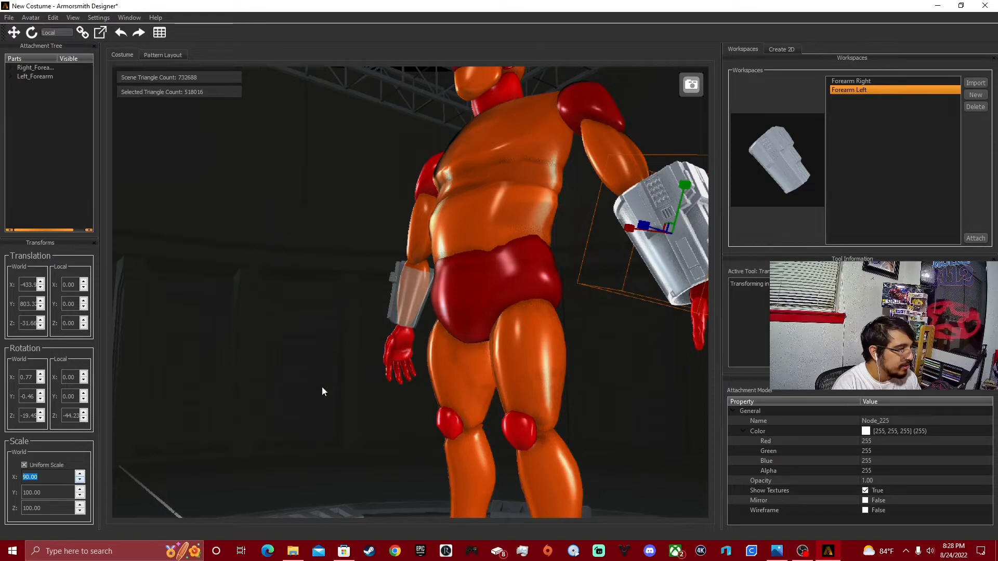
drag(416, 373, 408, 428)
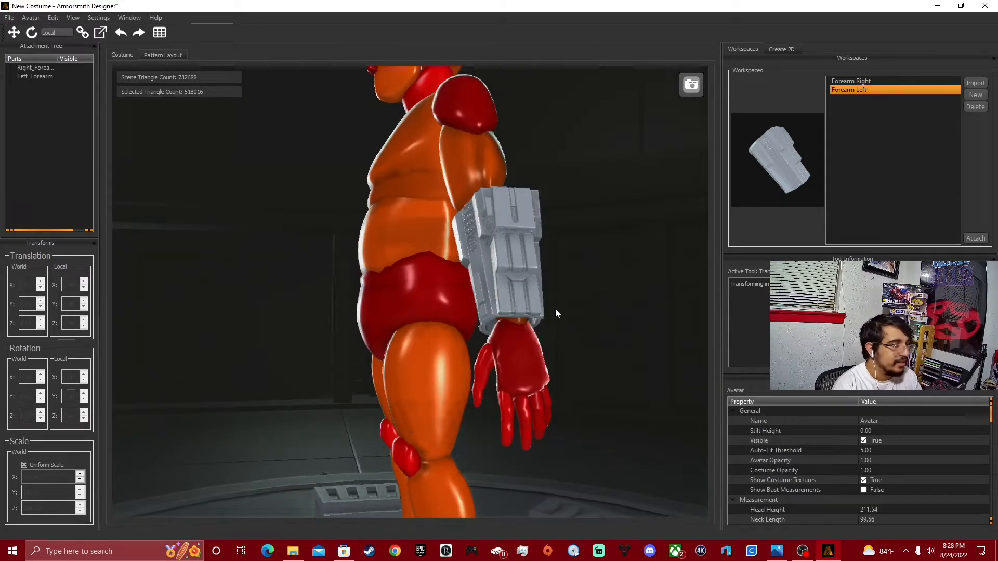
Reduce the Forearm Left piece's uniform scale to 84.
drag(555, 307, 557, 273)
right_click(558, 274)
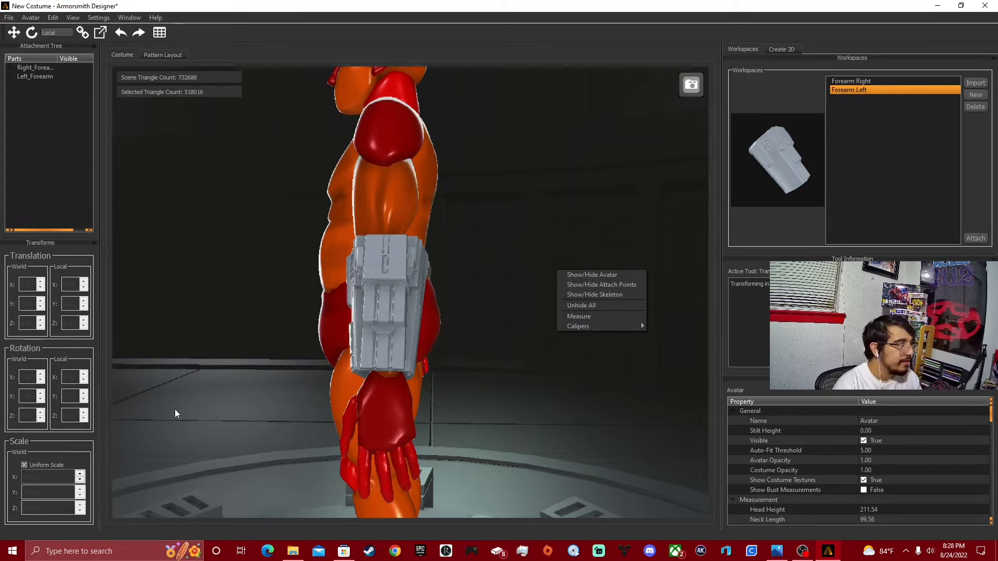
click(370, 311)
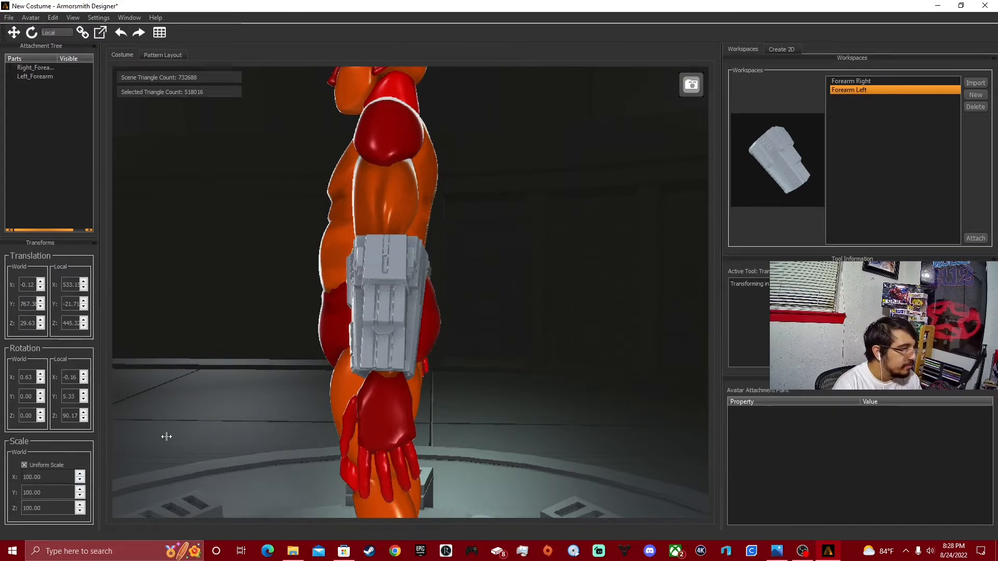
click(366, 321)
click(80, 480)
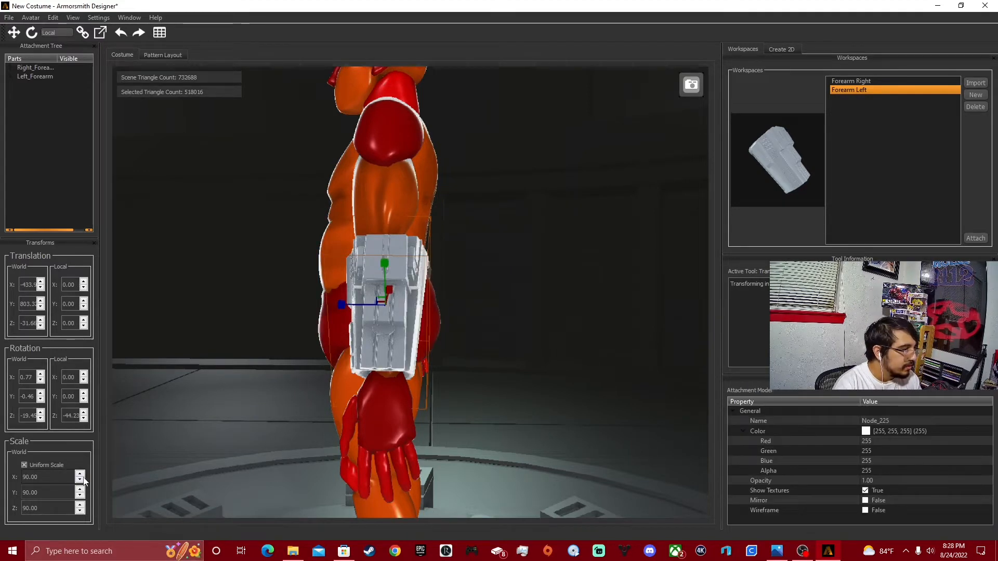
click(80, 481)
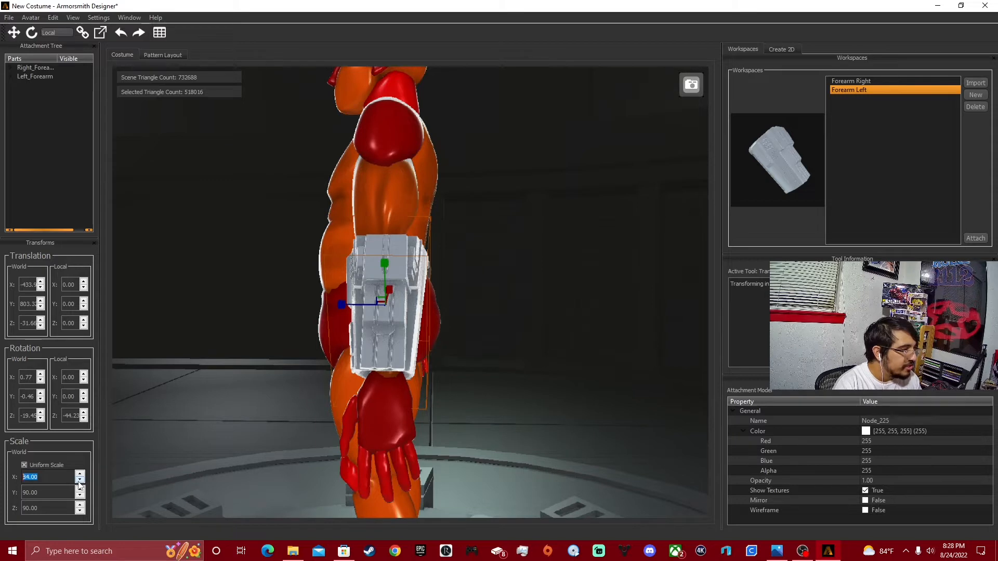
click(534, 392)
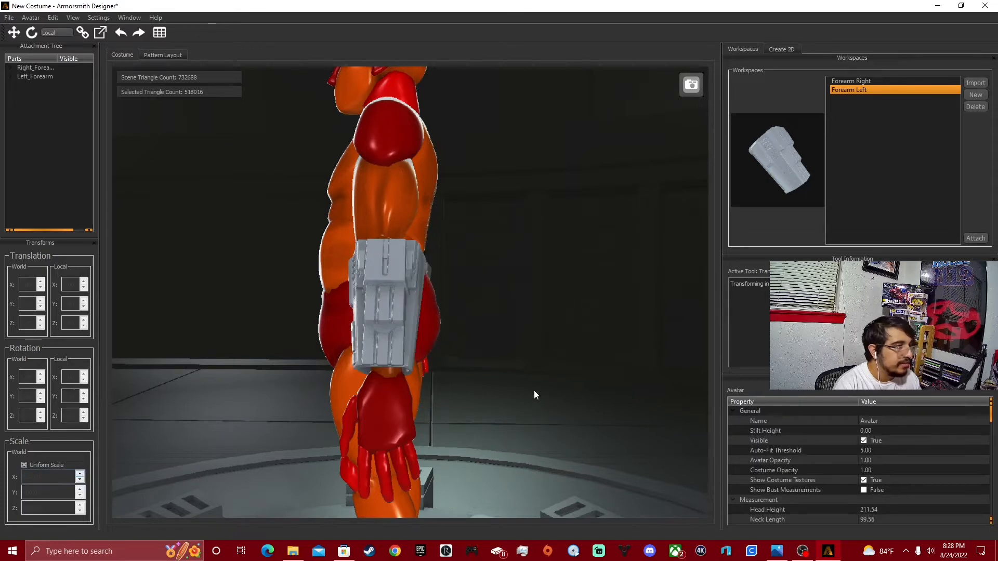
drag(534, 392, 617, 428)
scroll(578, 425, down, 5)
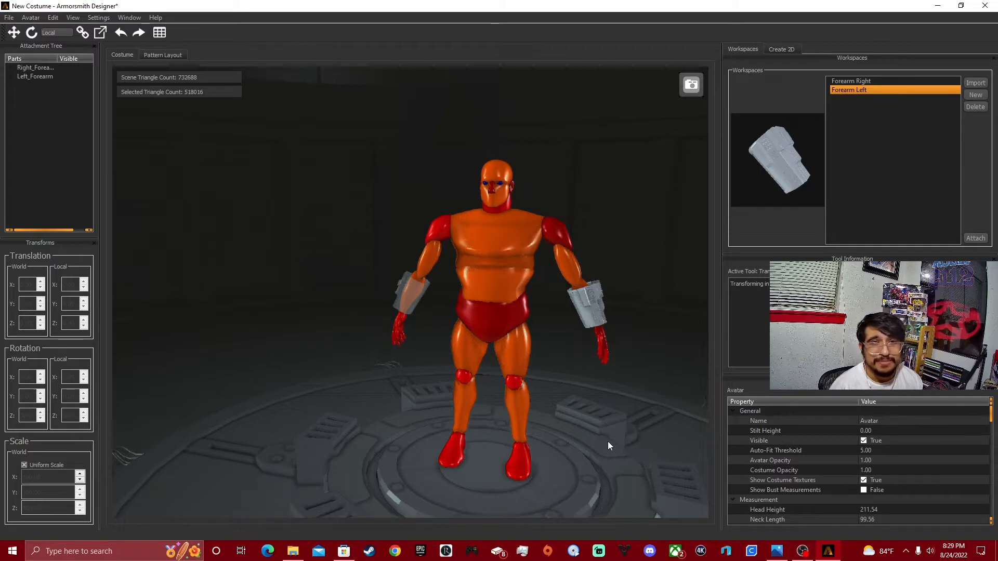
middle_drag(681, 237, 639, 299)
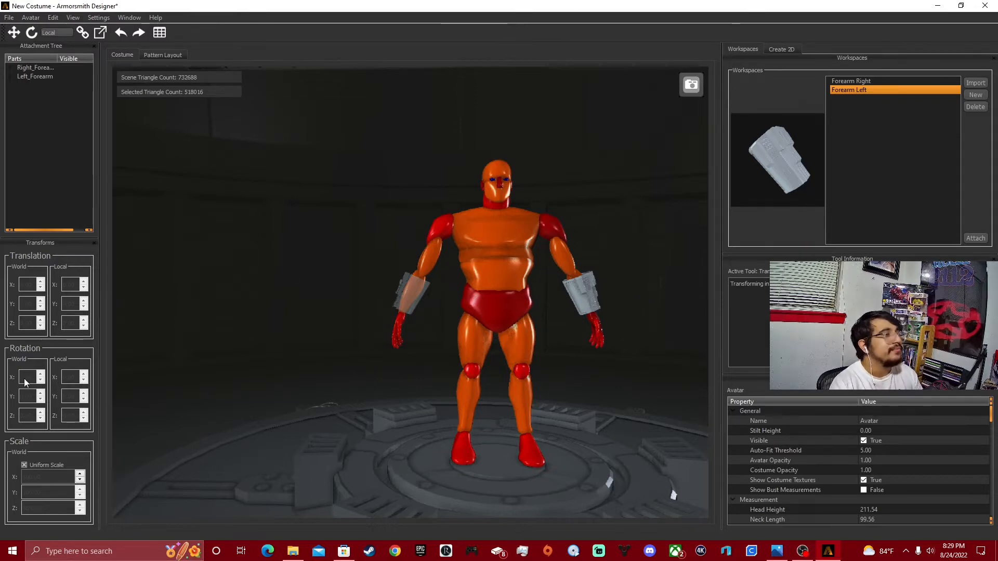
middle_drag(394, 281, 382, 304)
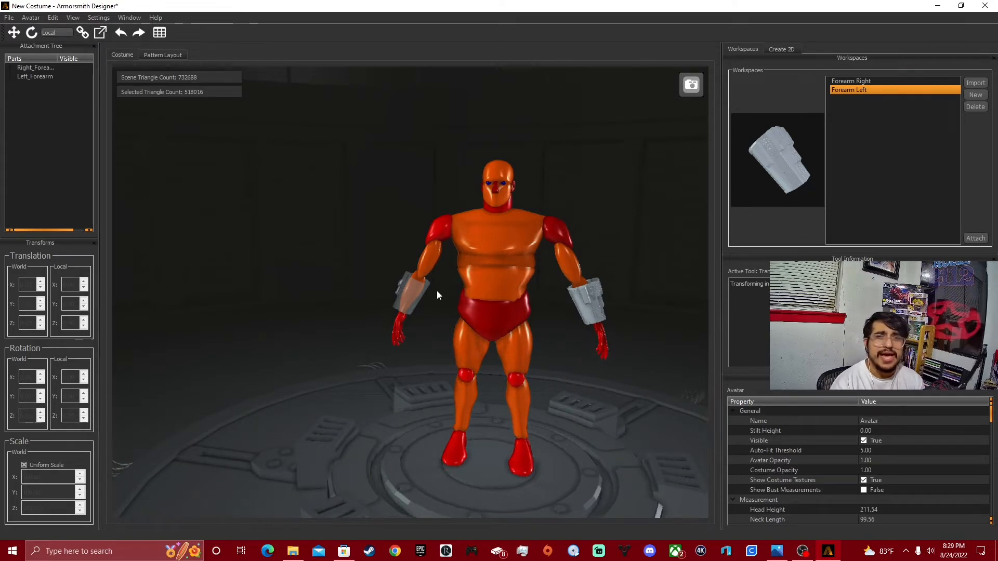
Import the Main Body model from the Helmet folder of Heavy Mandolarian armor.
click(9, 17)
click(20, 89)
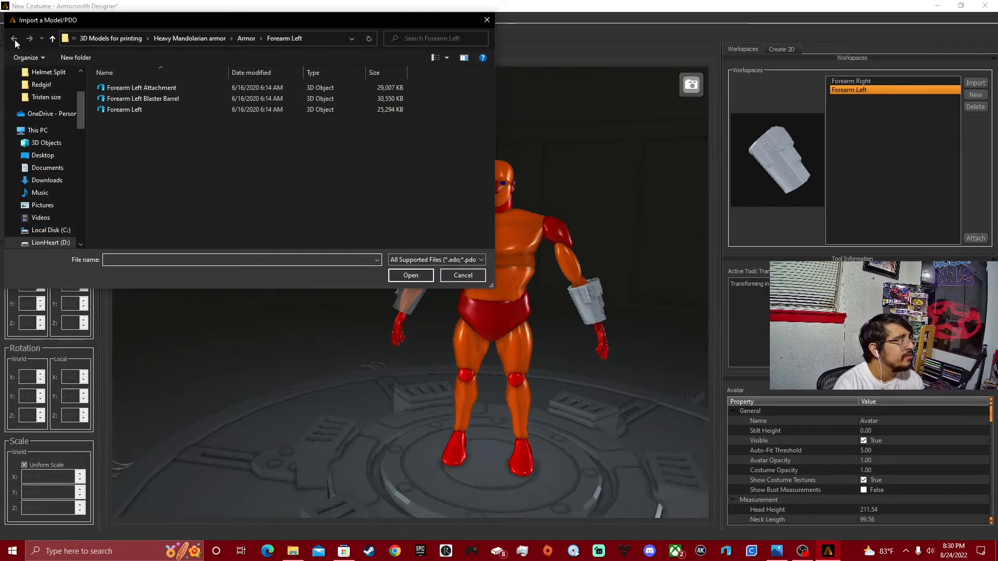
click(222, 41)
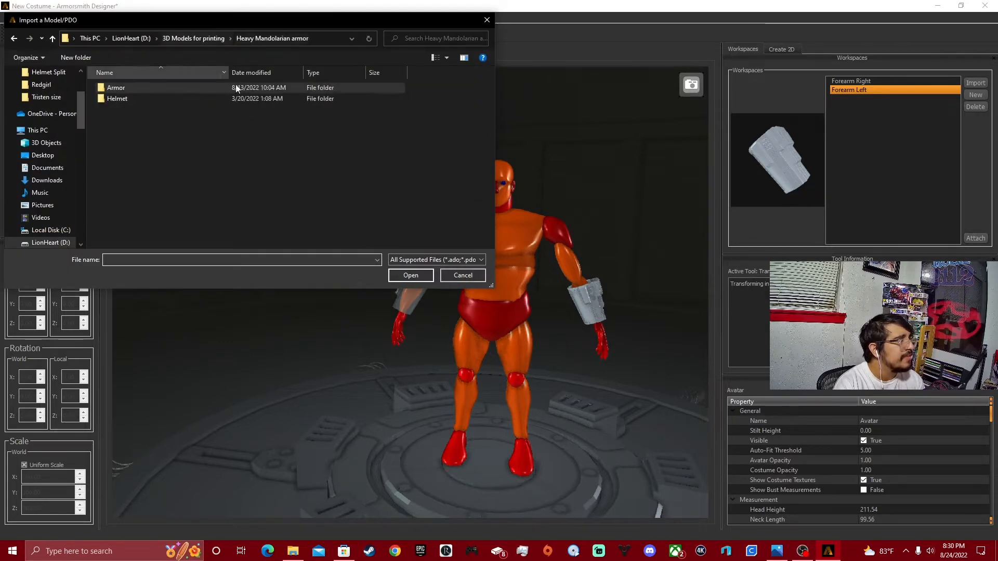
double_click(145, 97)
scroll(170, 137, down, 4)
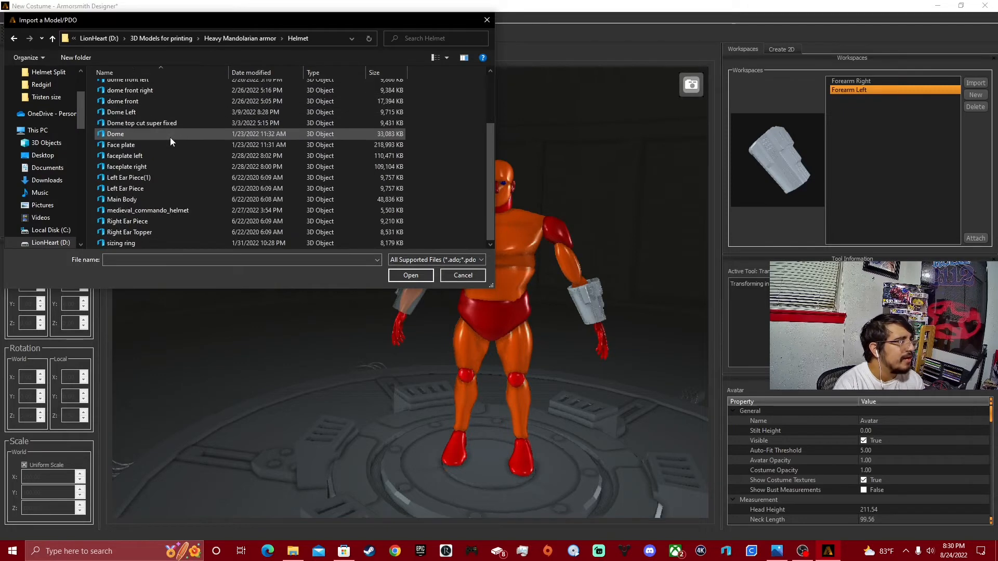
drag(134, 206, 911, 185)
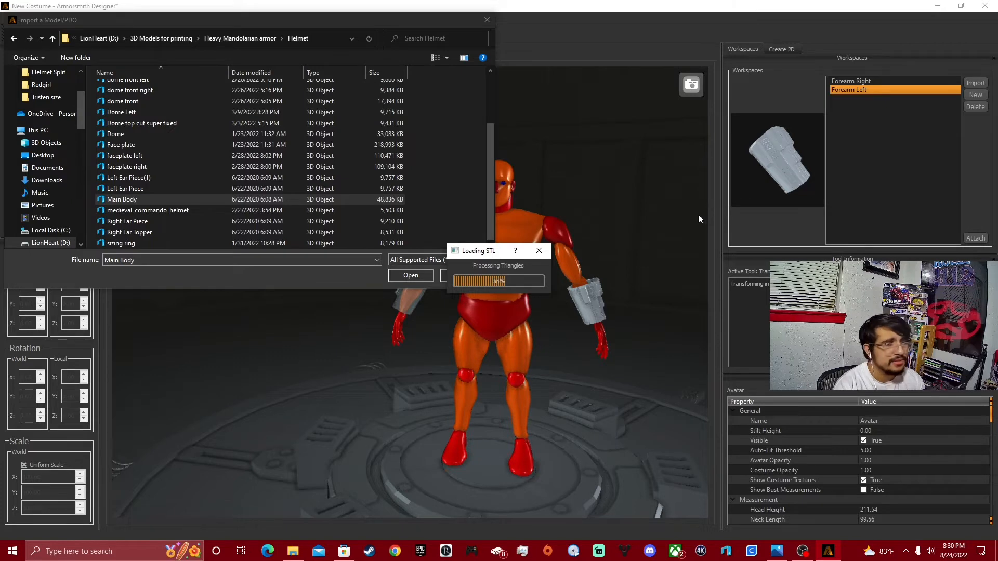
click(488, 20)
Attach the Main Body helmet to the avatar's head attachment point and inspect its fit from several angles.
click(975, 238)
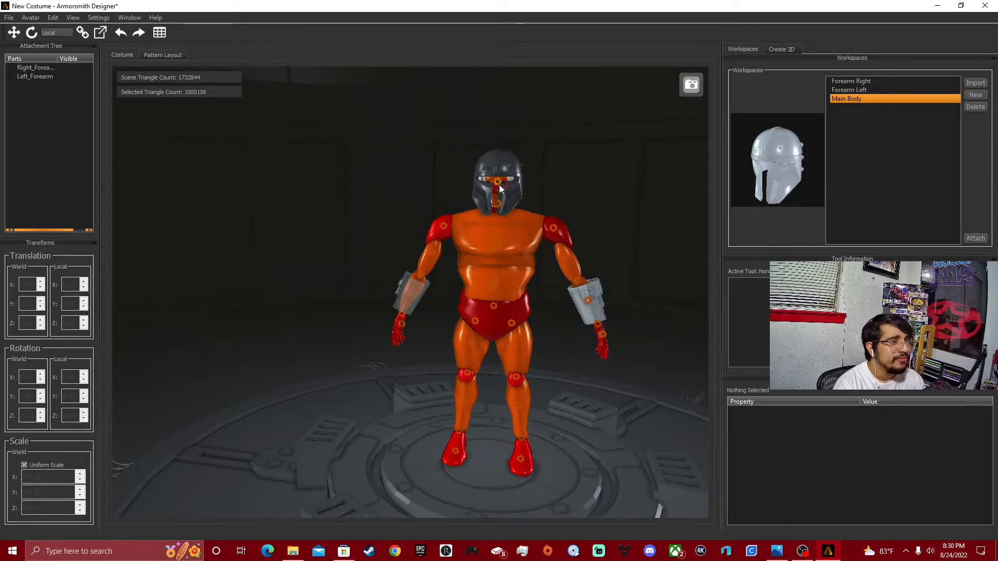
middle_drag(607, 195, 660, 226)
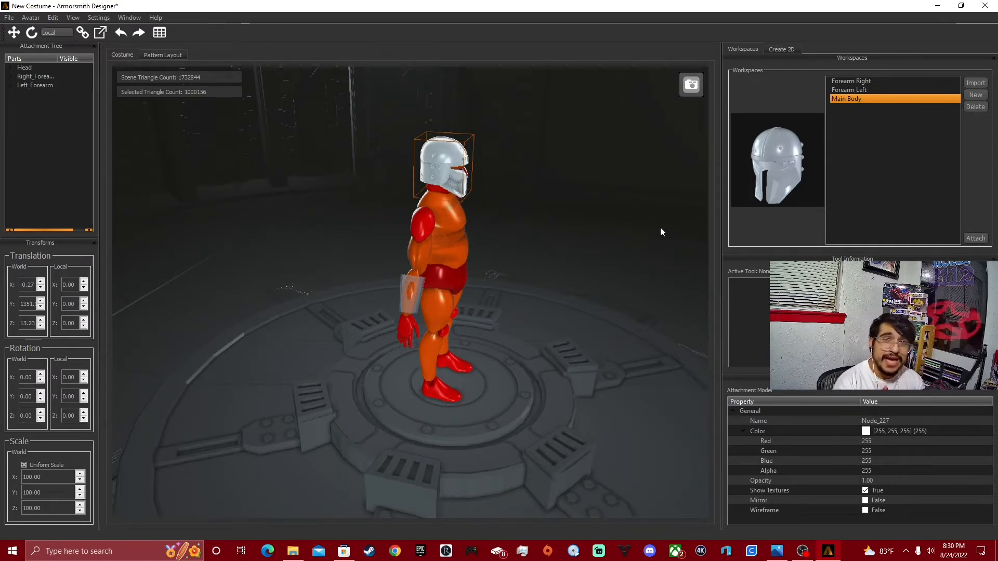
middle_drag(506, 160, 495, 213)
scroll(571, 229, up, 5)
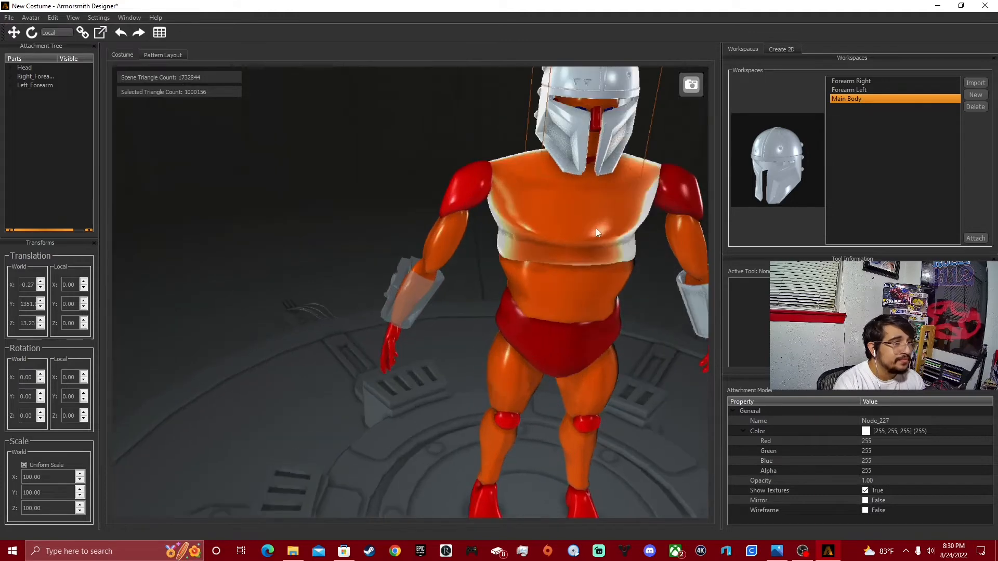
middle_drag(596, 229, 567, 239)
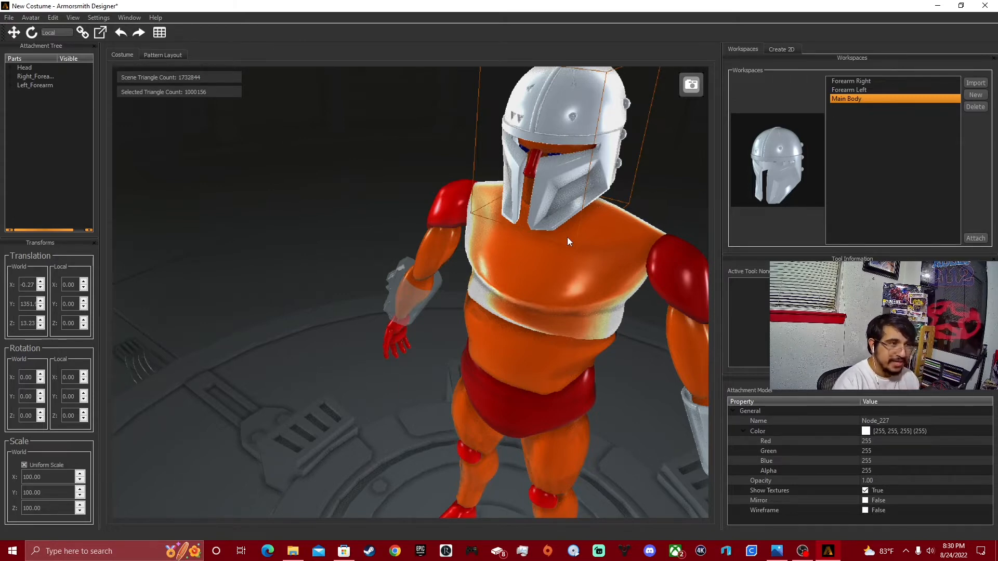
middle_drag(523, 133, 554, 166)
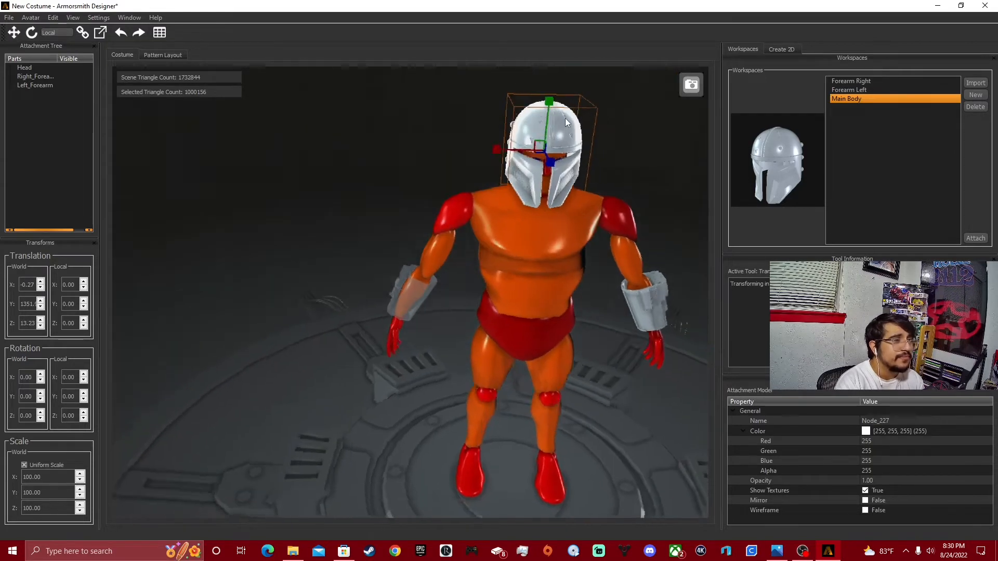
middle_drag(549, 92, 583, 176)
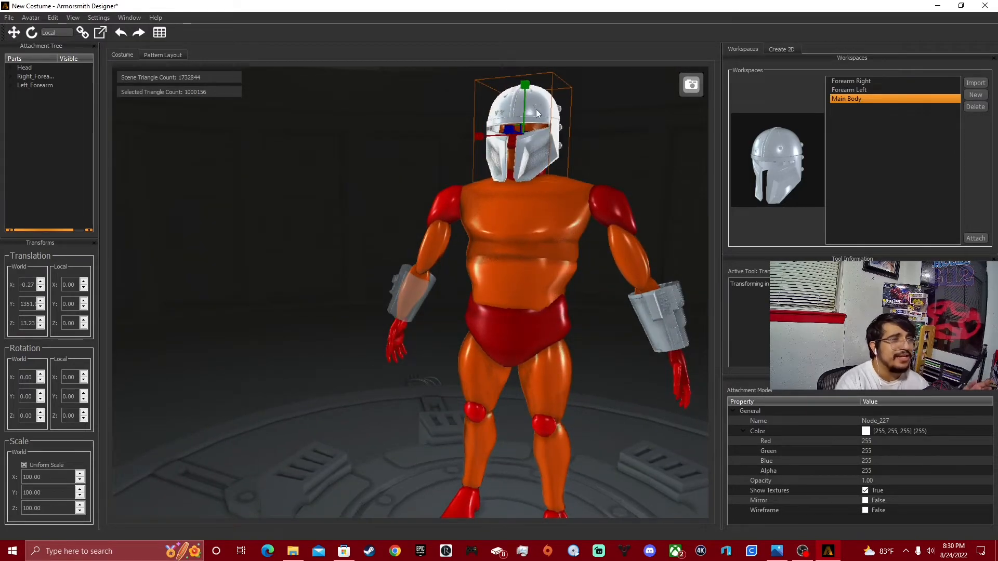
middle_drag(536, 109, 563, 138)
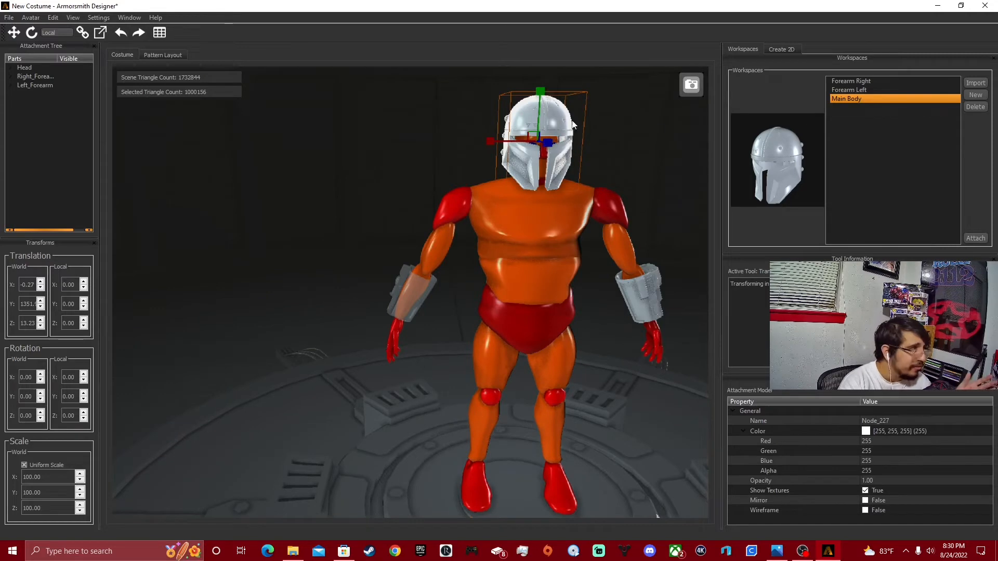
Move the helmet down about 5.7 and forward about 5.6 in local coordinates on the avatar's head.
click(12, 35)
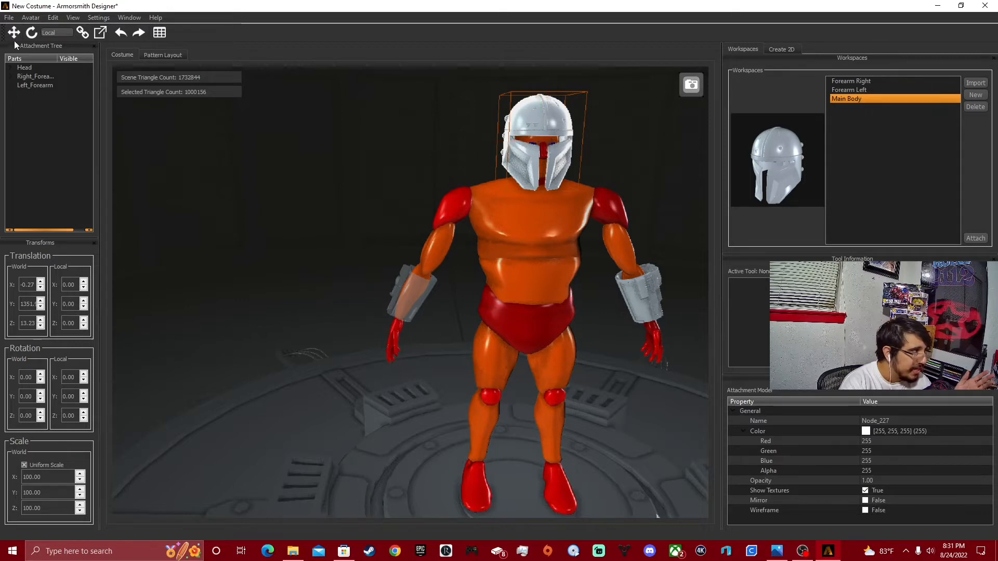
click(14, 33)
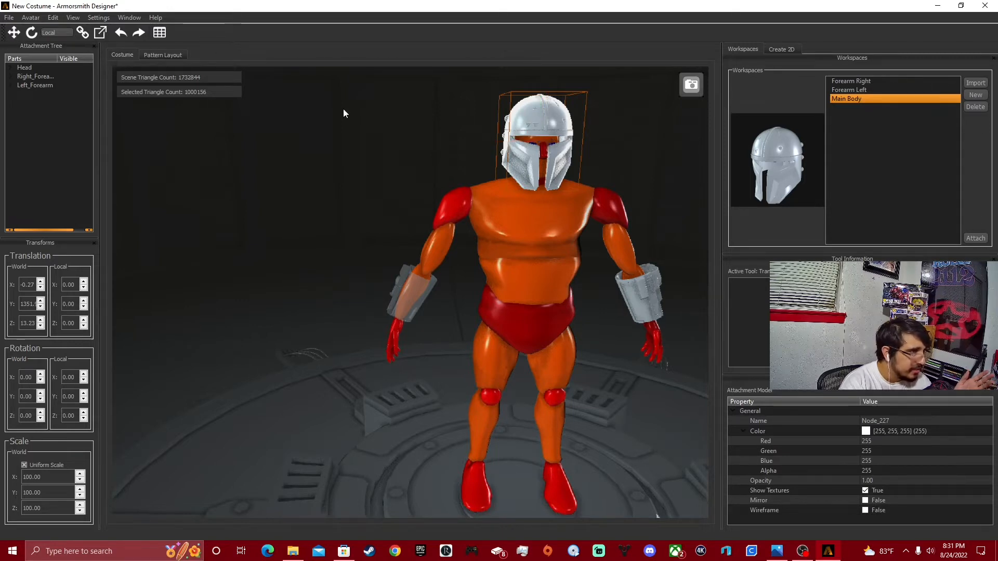
drag(537, 136, 539, 138)
middle_drag(539, 139, 643, 181)
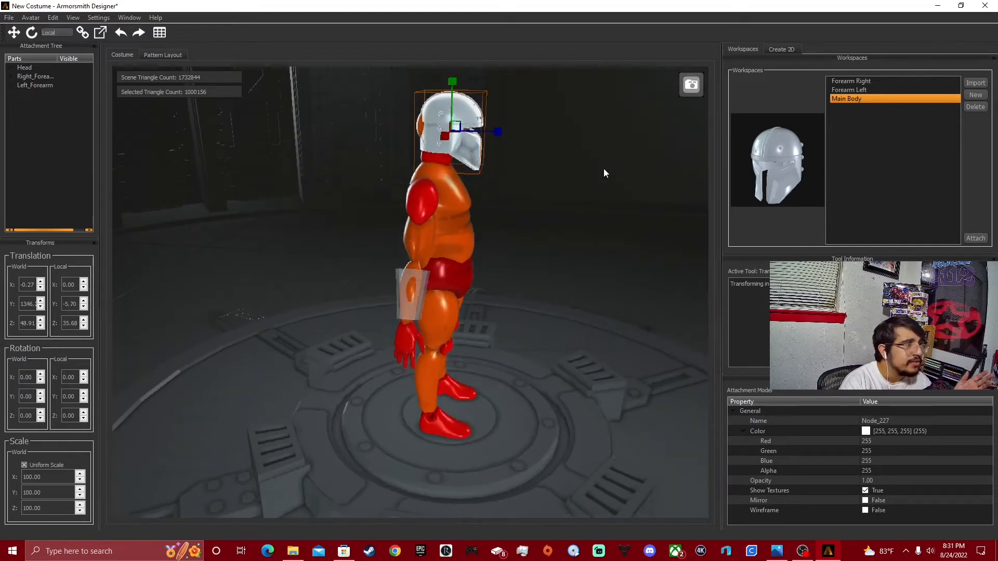
drag(499, 132, 491, 135)
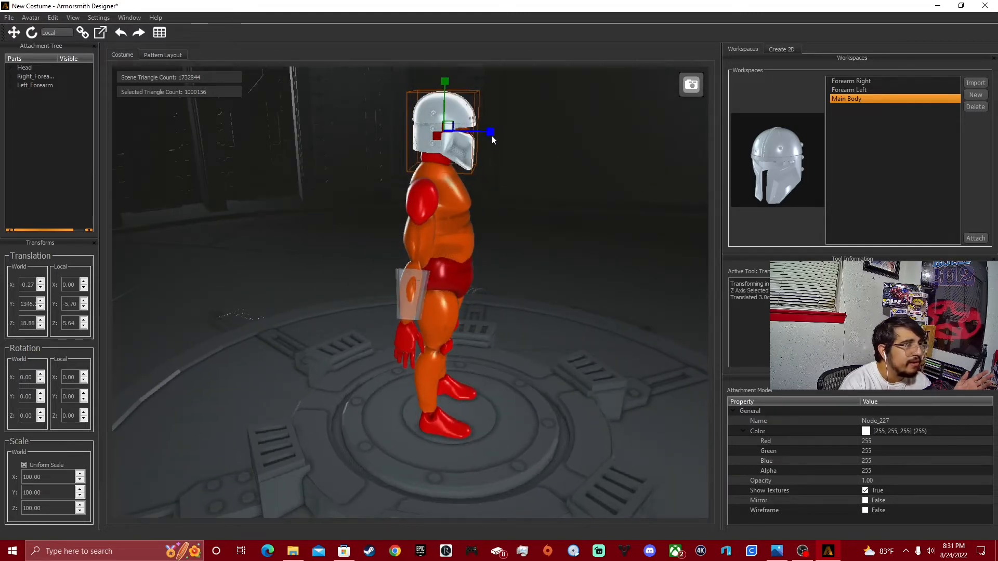
Fine-tune the helmet's depth on the head to a local Z offset of about 16.2 and check its fit from several angles.
middle_drag(492, 135, 389, 156)
scroll(501, 186, up, 4)
middle_drag(502, 185, 461, 163)
click(398, 172)
mouse_move(398, 172)
mouse_down()
mouse_move(378, 178)
mouse_move(388, 174)
mouse_up()
middle_drag(389, 173, 444, 164)
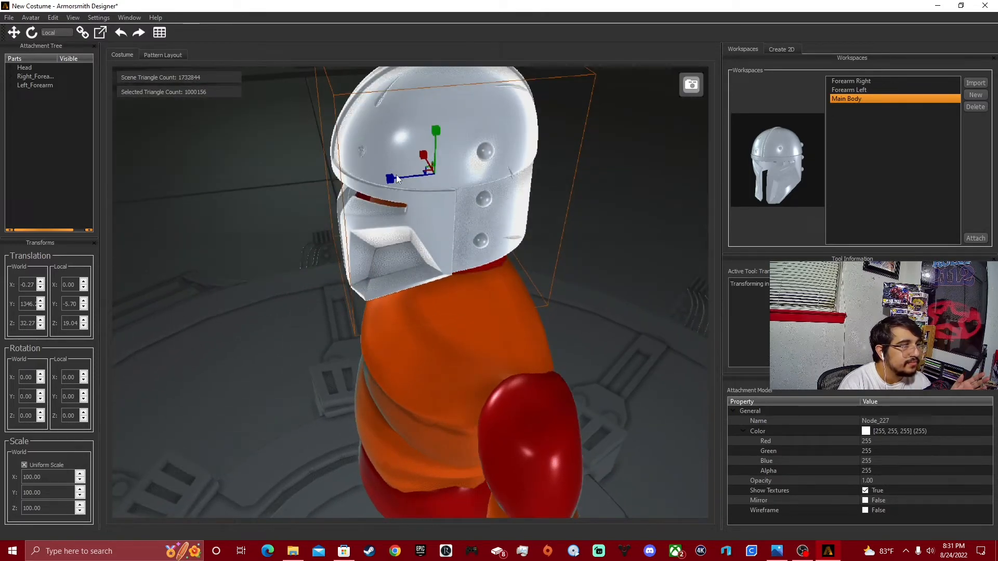
click(390, 179)
drag(392, 178, 399, 178)
middle_drag(413, 177, 544, 312)
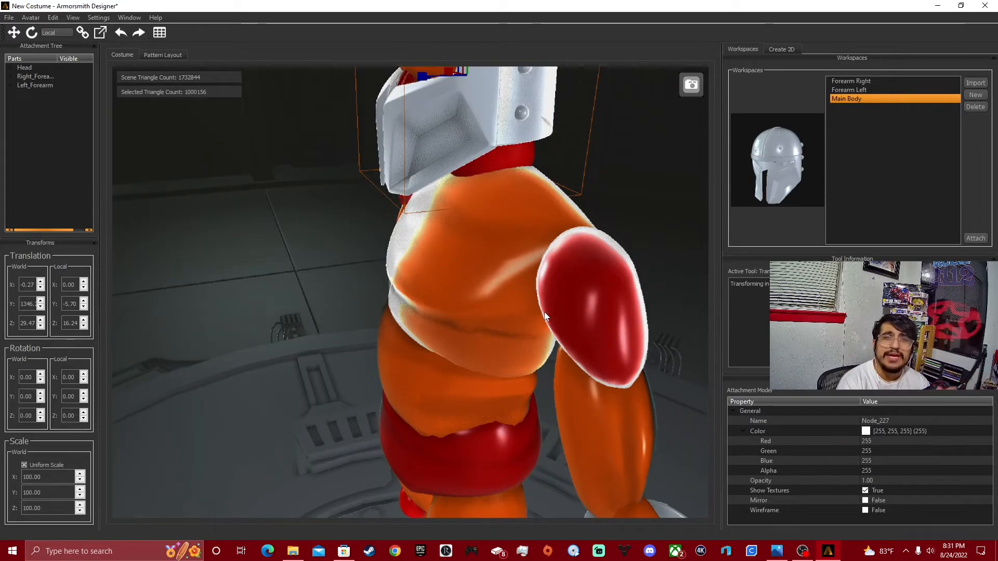
middle_drag(542, 327, 445, 316)
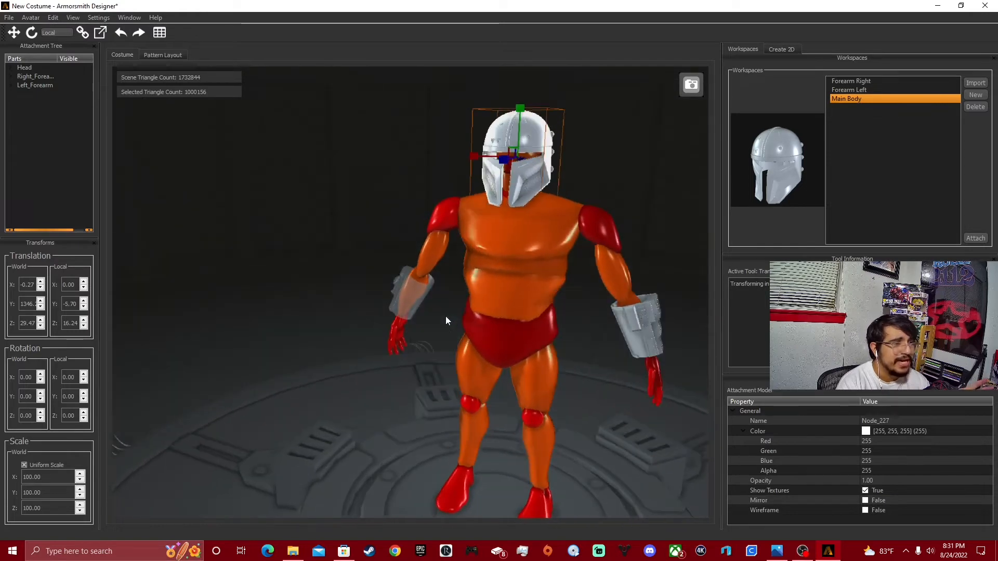
mouse_move(586, 281)
middle_down()
mouse_move(572, 296)
mouse_move(581, 306)
mouse_move(606, 289)
mouse_move(571, 288)
middle_up()
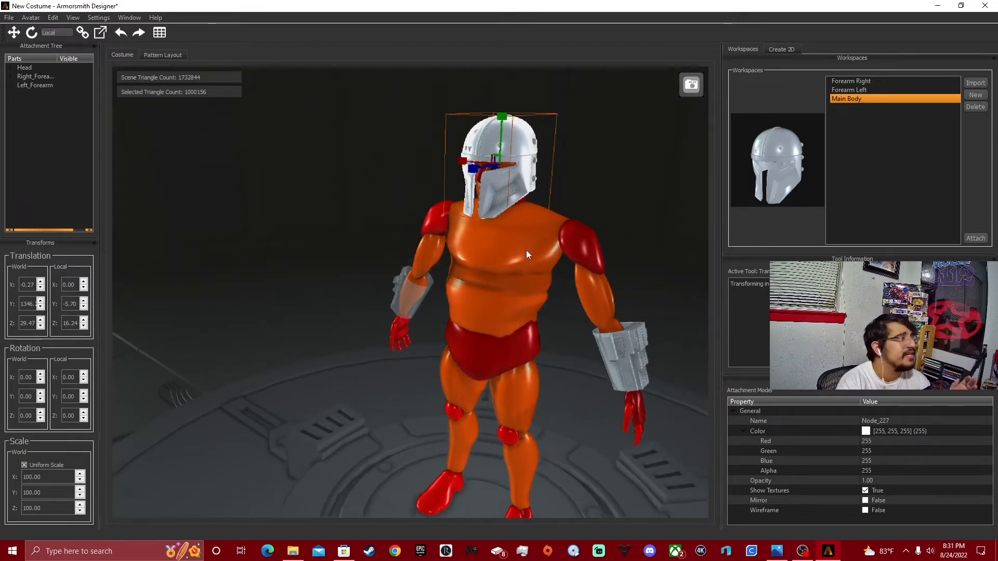
Import the Chest model from the Chest pieces folder within the Heavy Mandolarian armor's Armor folder.
click(976, 83)
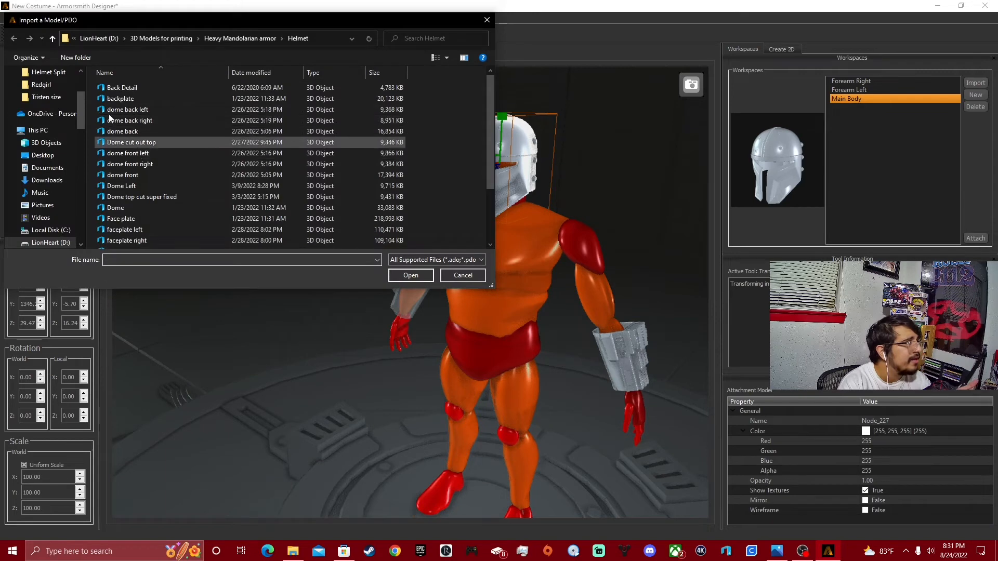
click(164, 39)
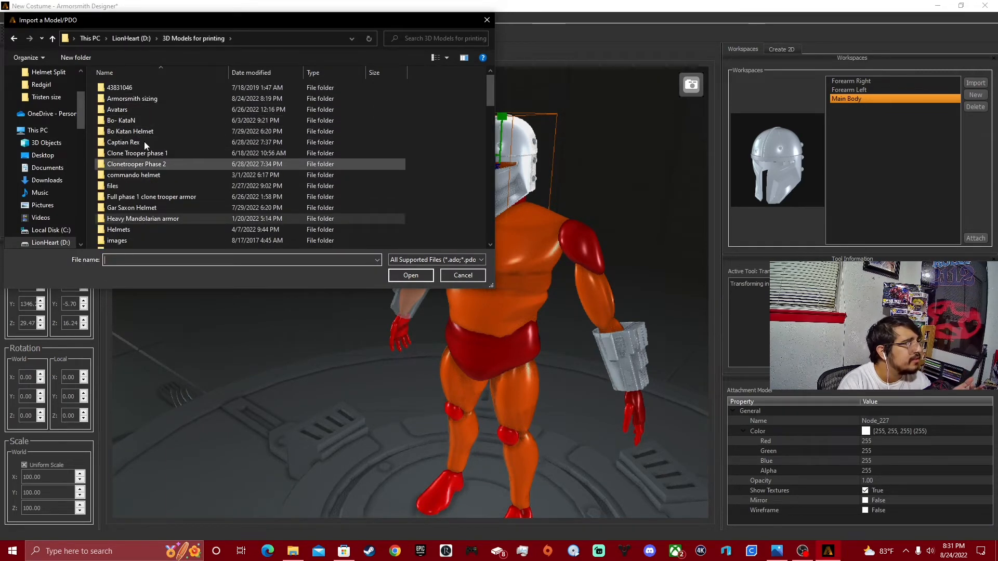
double_click(139, 219)
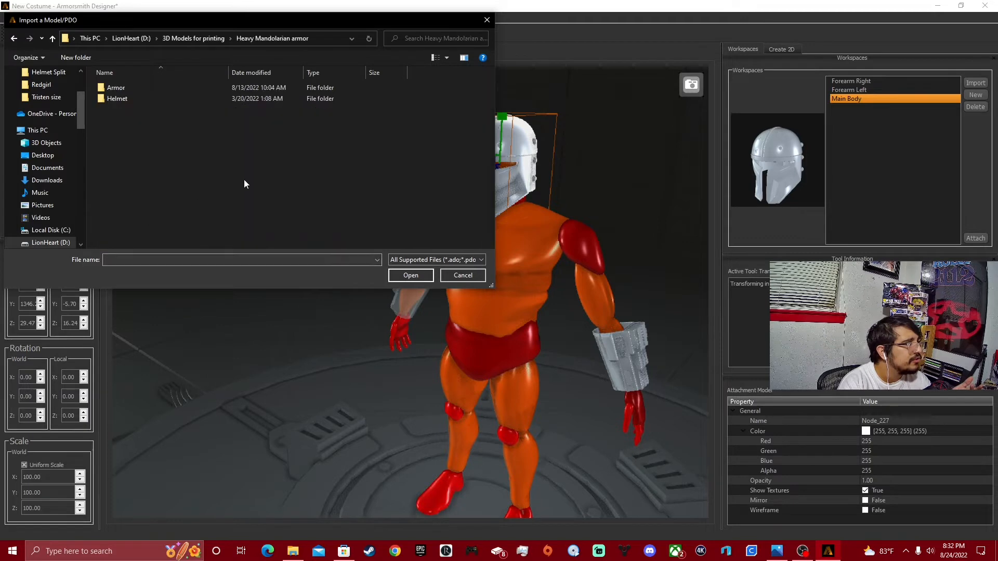
double_click(136, 87)
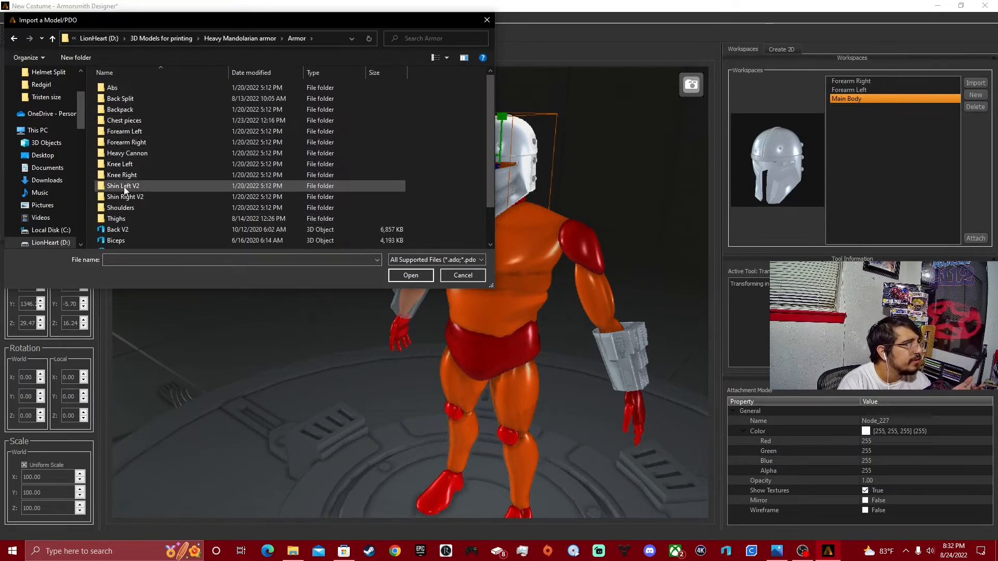
scroll(124, 186, down, 3)
scroll(123, 183, up, 3)
click(134, 121)
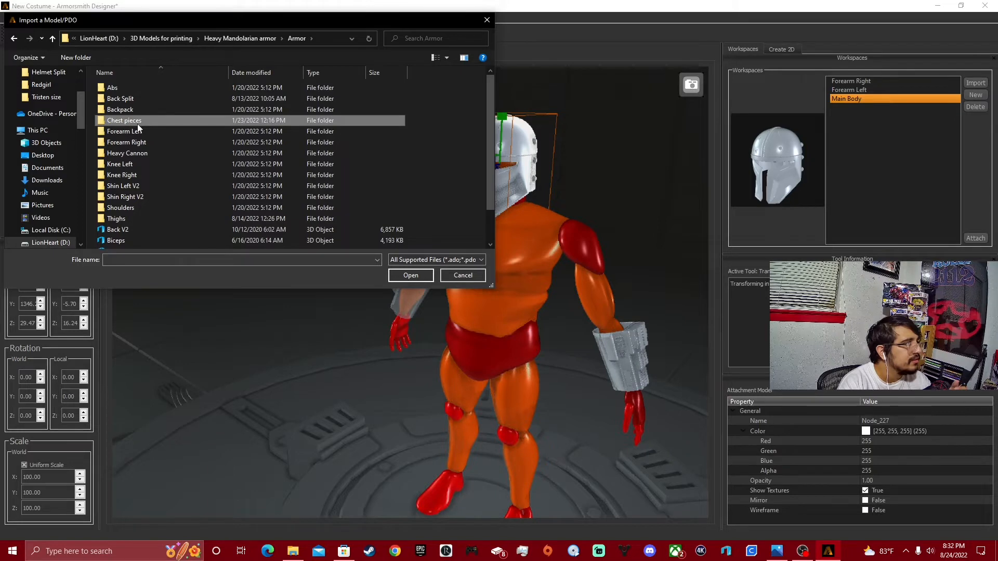
double_click(220, 120)
double_click(137, 110)
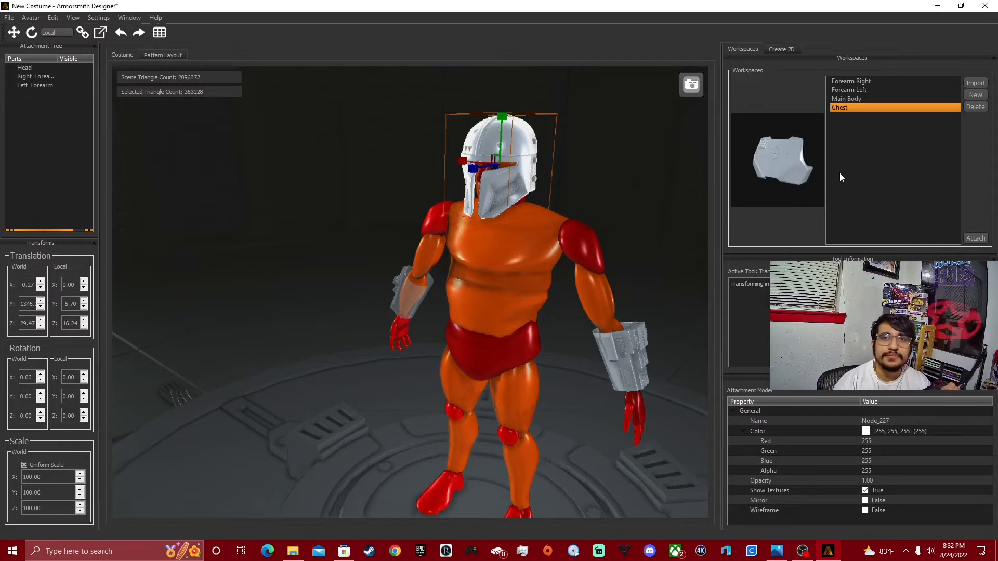
Attach the Chest model to the front chest attachment point of the avatar.
click(968, 239)
click(482, 256)
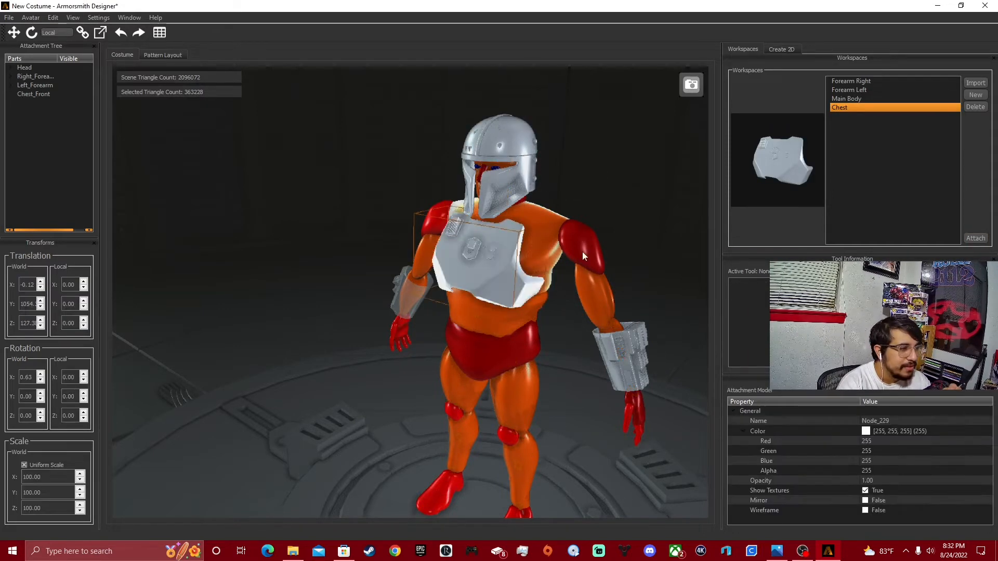
right_drag(582, 252, 599, 236)
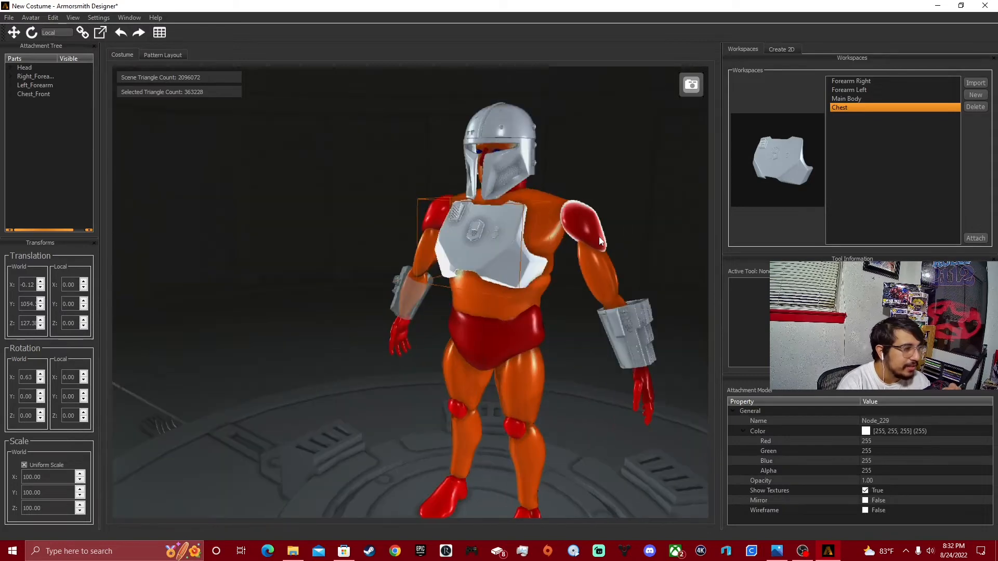
Move the chest plate against the torso to local offsets of about 19 in Y and -45 in Z.
click(14, 32)
drag(483, 202, 483, 193)
right_drag(483, 194, 451, 211)
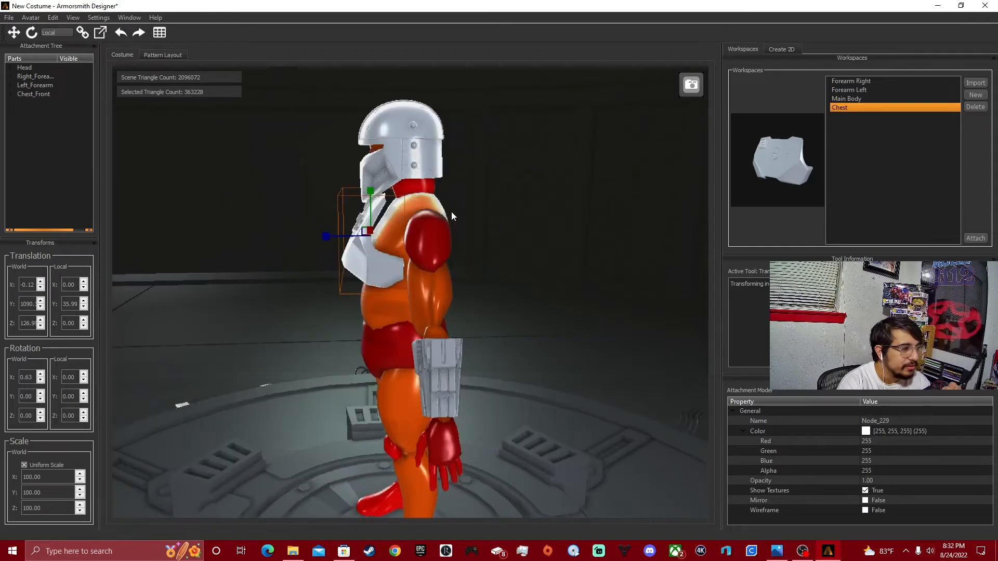
click(327, 237)
drag(326, 236, 341, 238)
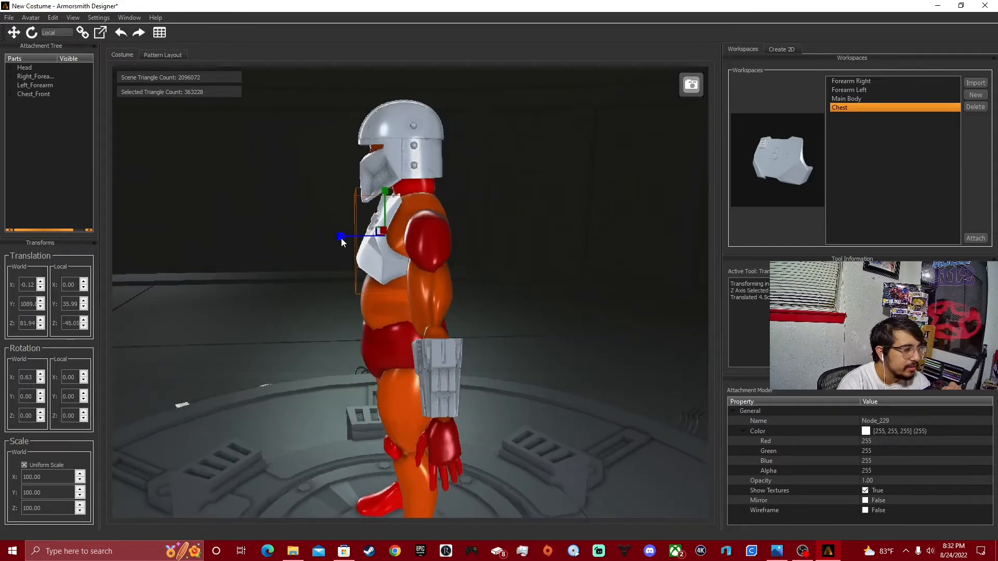
right_drag(341, 238, 490, 244)
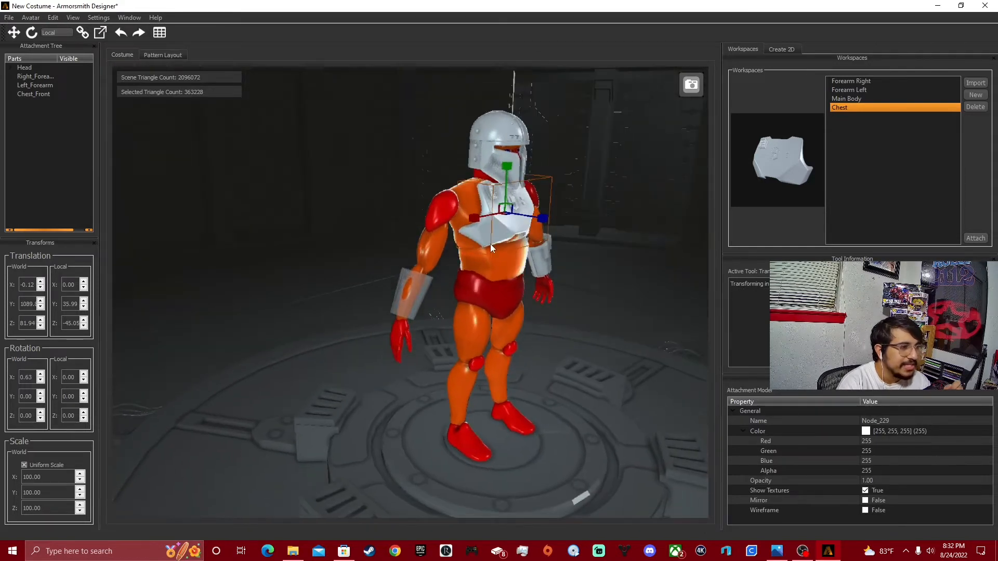
drag(509, 169, 509, 187)
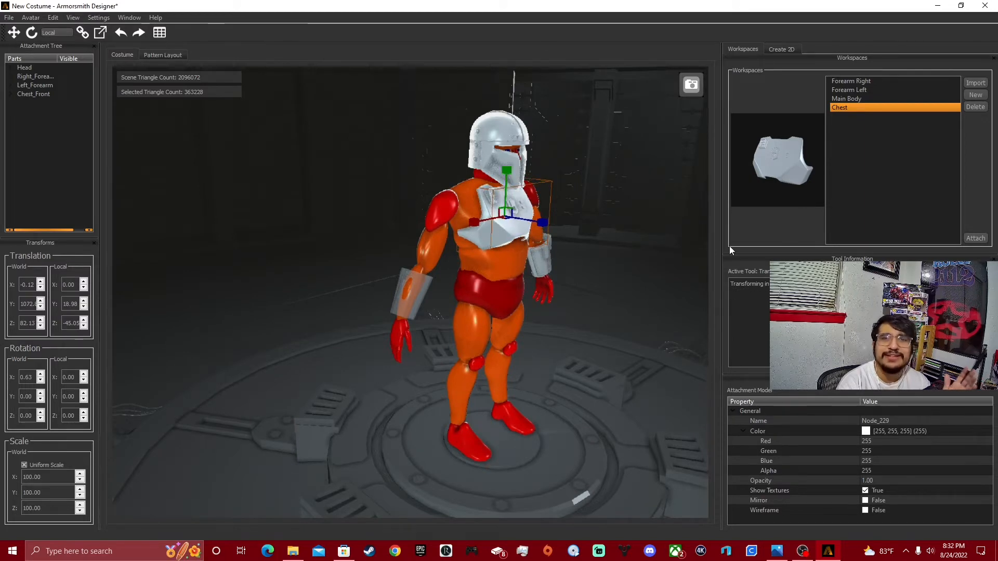
Examine the fit of the helmet, chest plate and forearm pieces on the avatar from the front and side.
right_drag(619, 294, 536, 255)
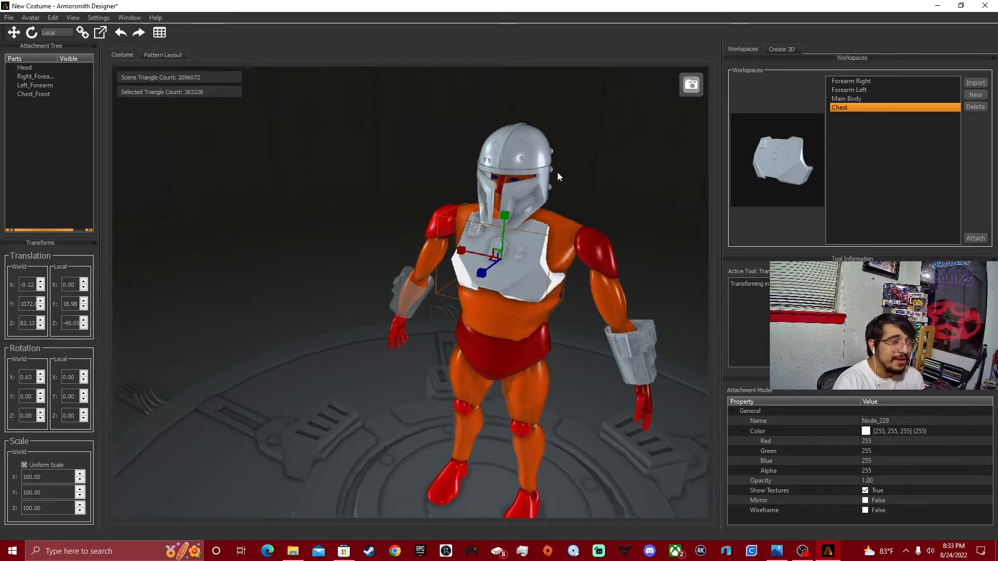
middle_drag(552, 221, 504, 333)
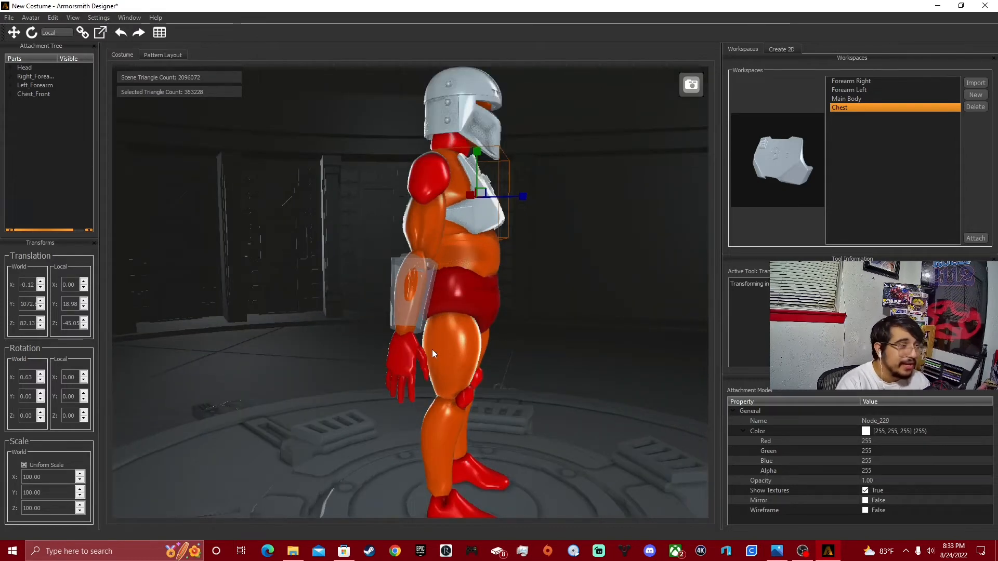
mouse_move(432, 349)
middle_down()
mouse_move(413, 318)
mouse_move(416, 342)
middle_up()
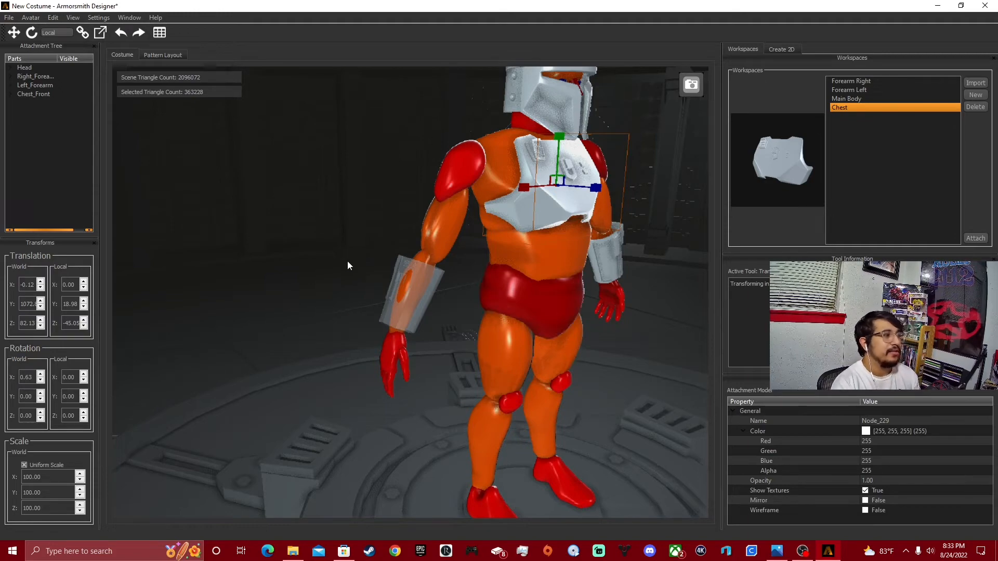
middle_drag(348, 260, 552, 308)
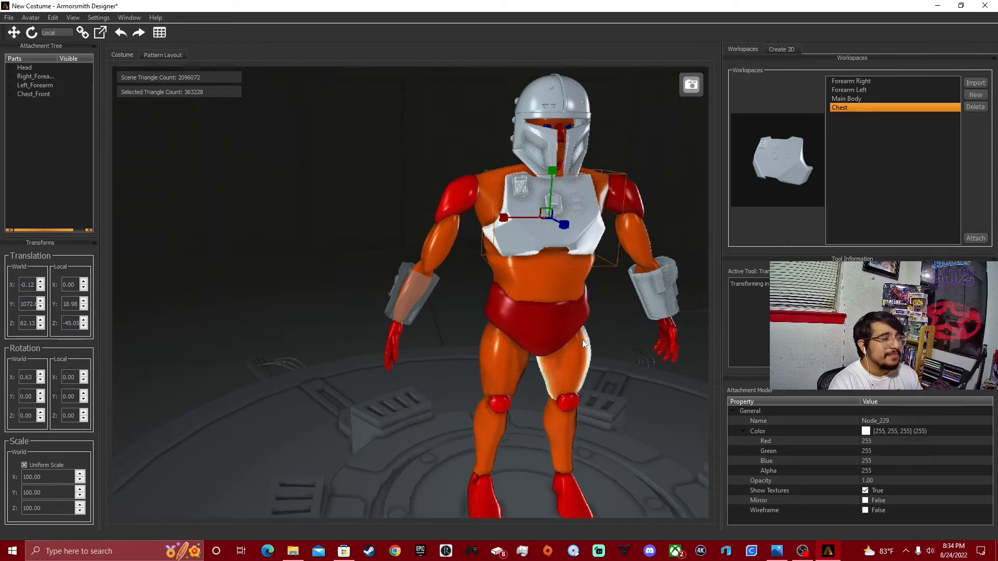
middle_drag(582, 339, 564, 337)
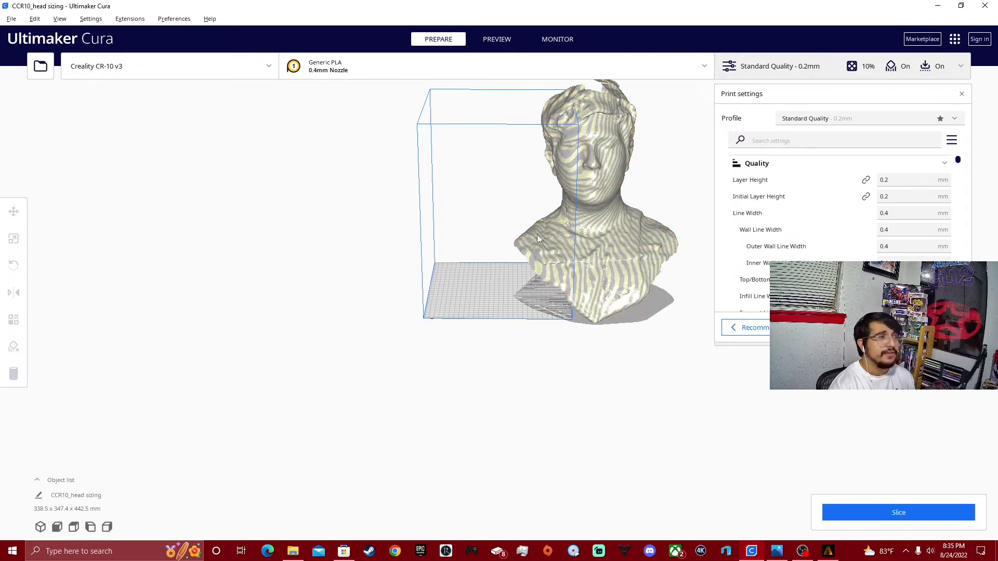
In Ultimaker Cura, tilt the head scan forward, then disable snap rotation and slightly correct its sideways tilt.
right_drag(537, 235, 364, 270)
click(521, 251)
click(14, 265)
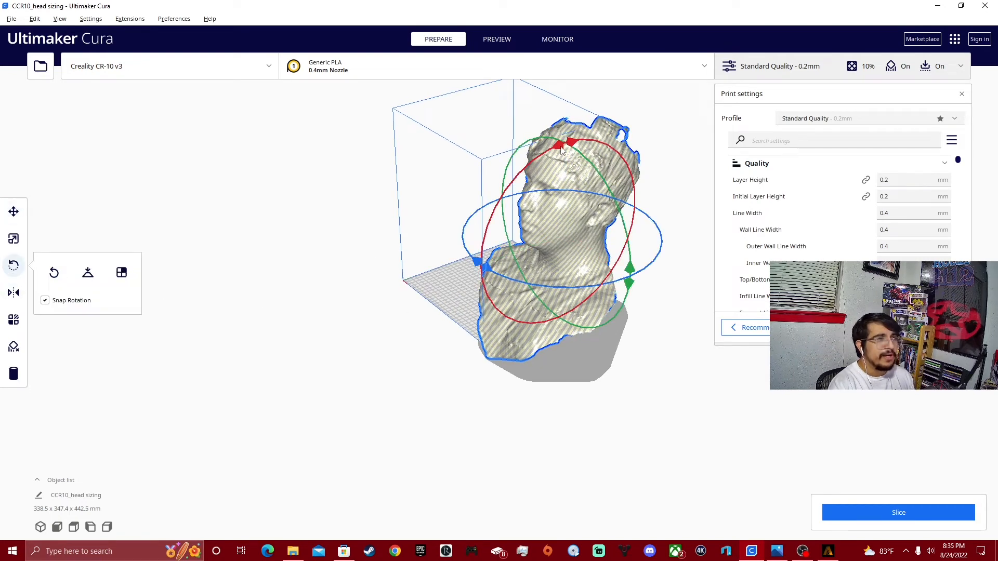
drag(561, 150, 544, 170)
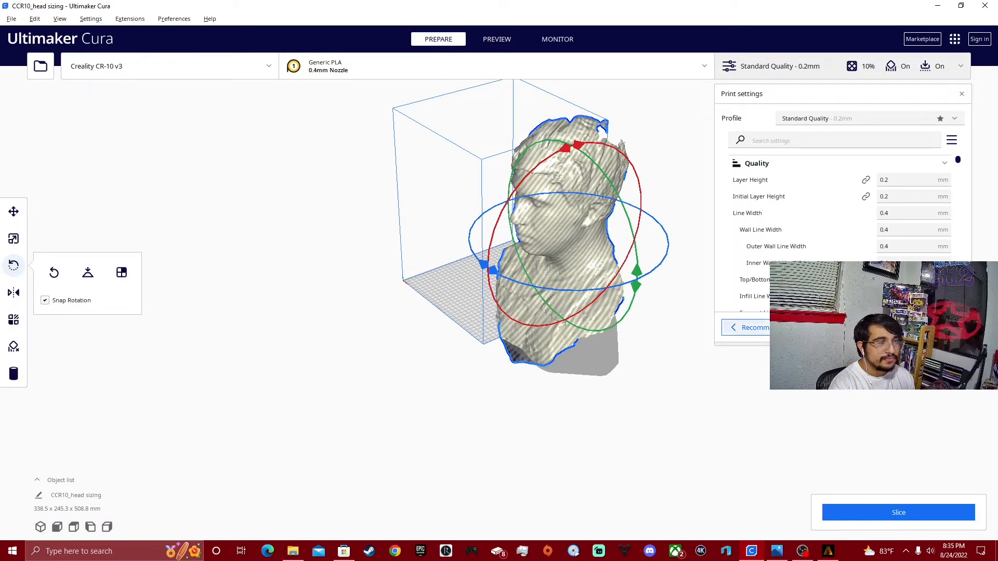
right_click(574, 290)
click(364, 397)
right_drag(358, 399, 487, 389)
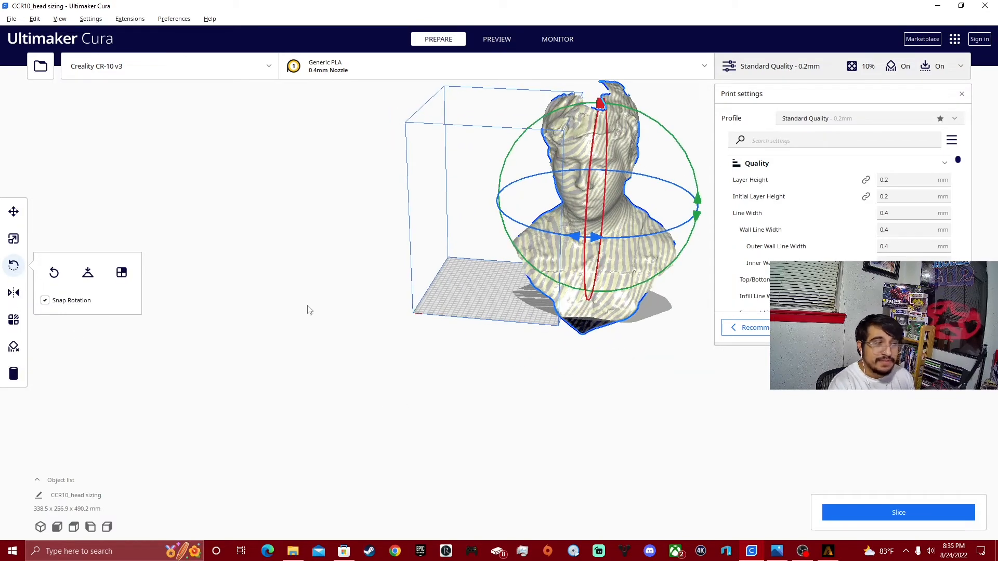
click(45, 300)
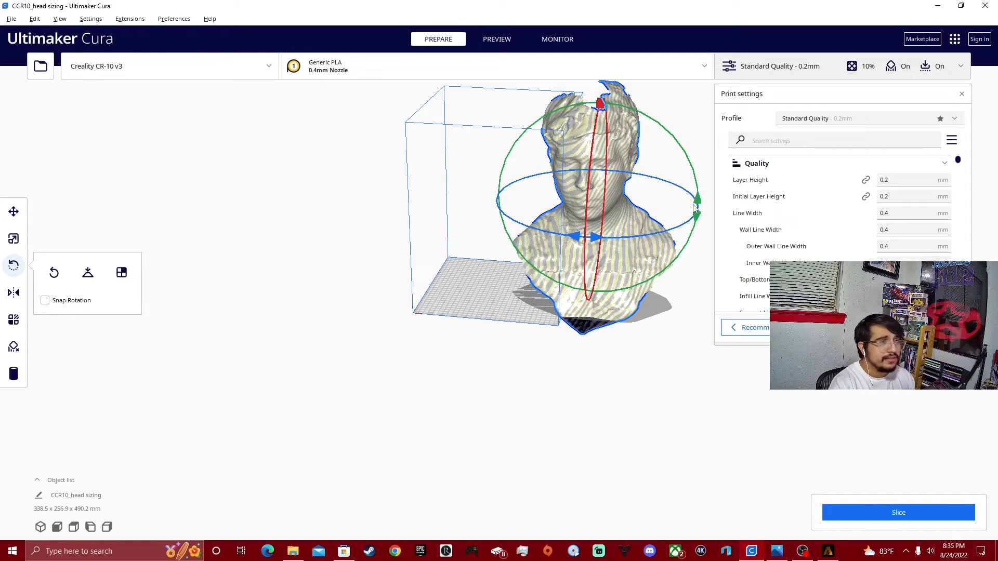
drag(696, 207, 693, 183)
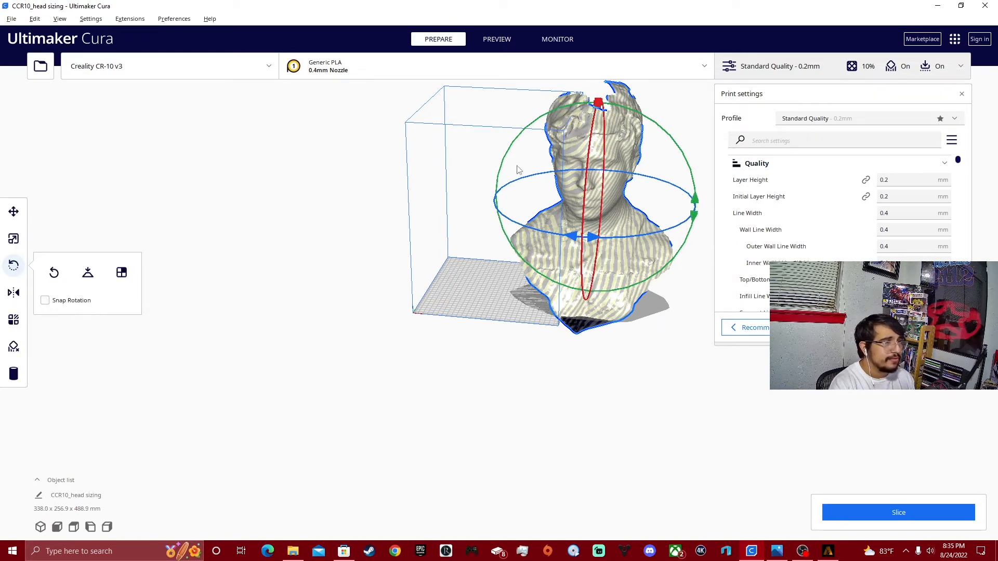
Move the head scan along X to about -1.17 mm so it sits over the build plate.
click(13, 212)
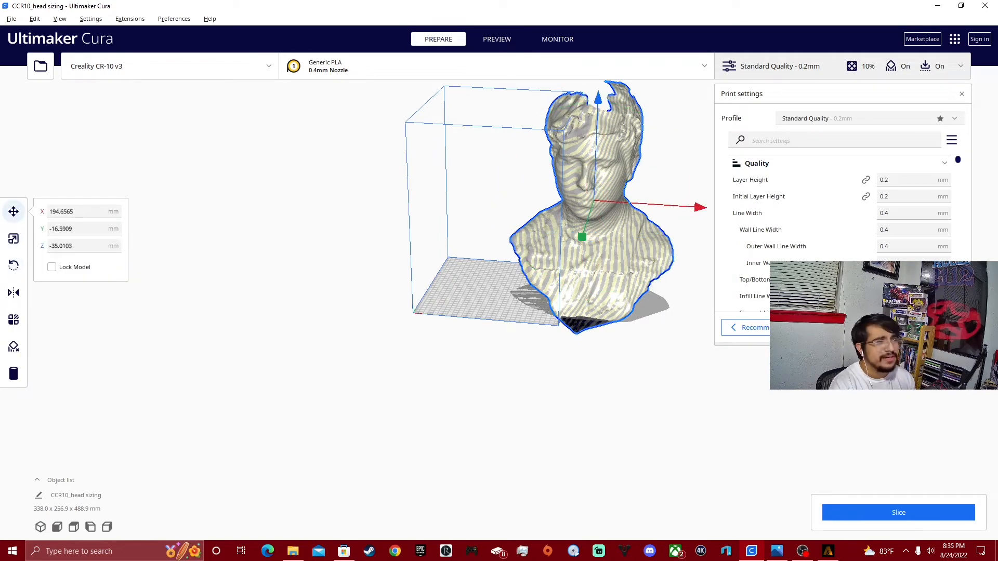
drag(678, 206, 606, 215)
right_drag(608, 218, 576, 295)
scroll(577, 294, up, 3)
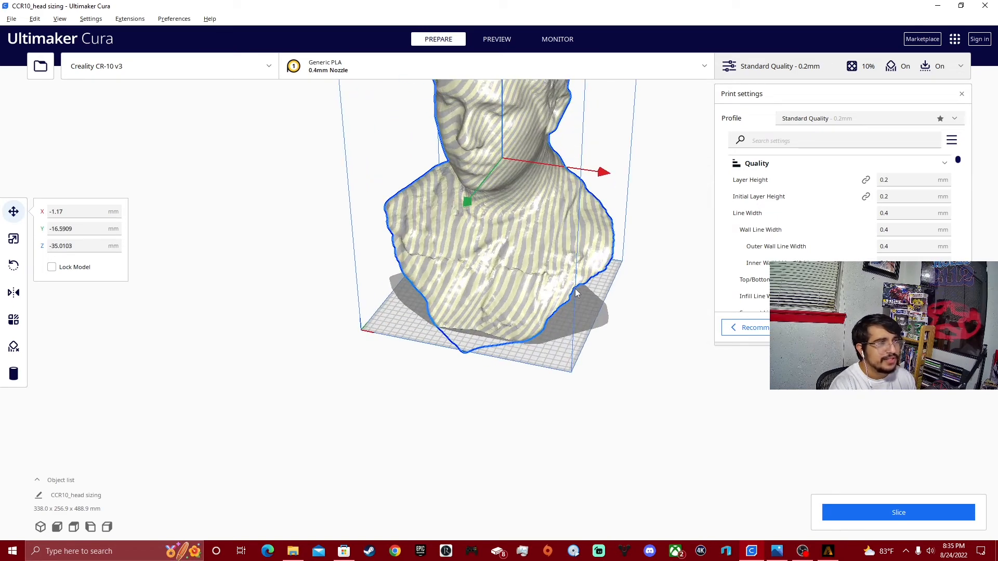
scroll(578, 295, down, 2)
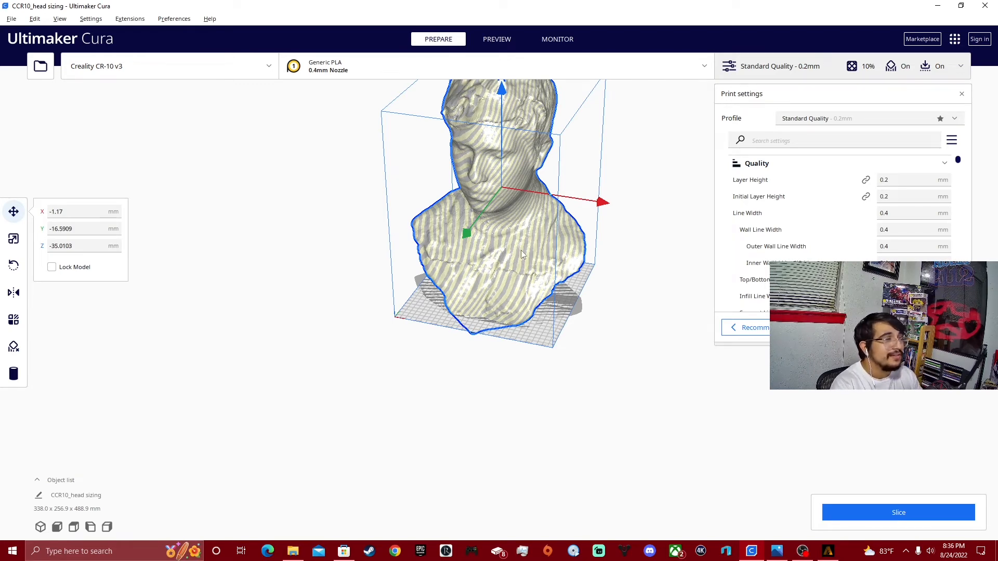
right_drag(565, 234, 500, 261)
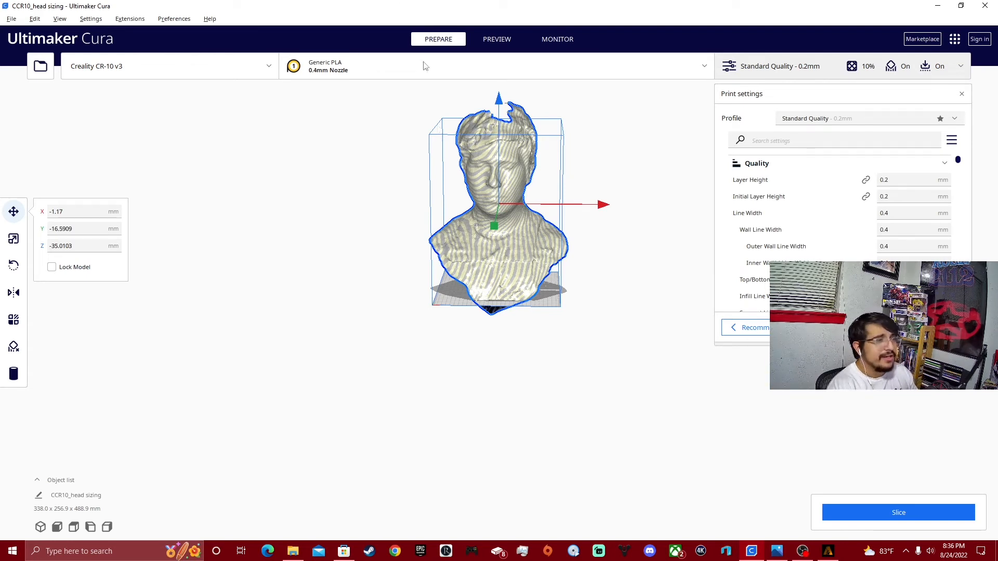
Start opening another model file and go up to the 3D Models for printing folder.
click(40, 66)
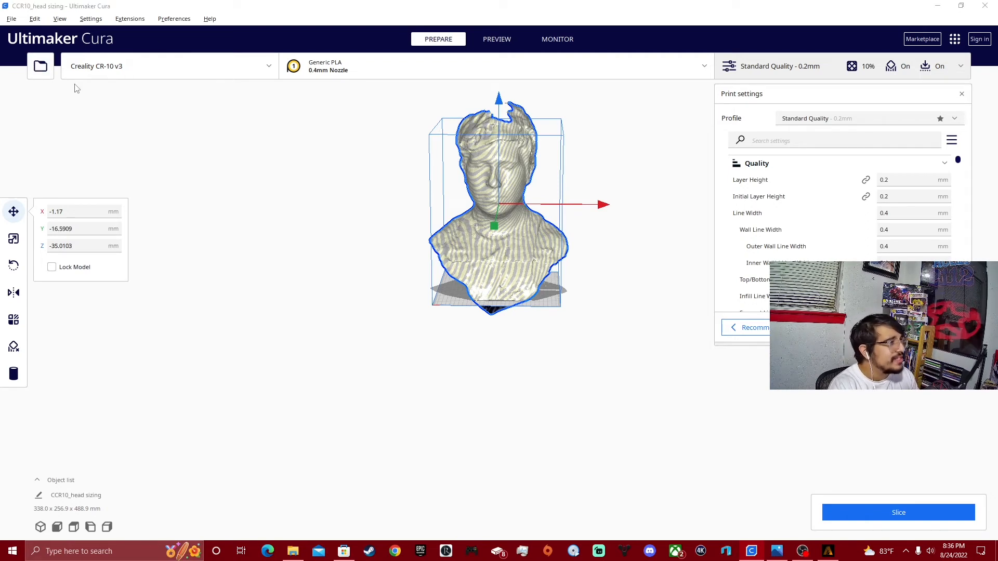
click(298, 183)
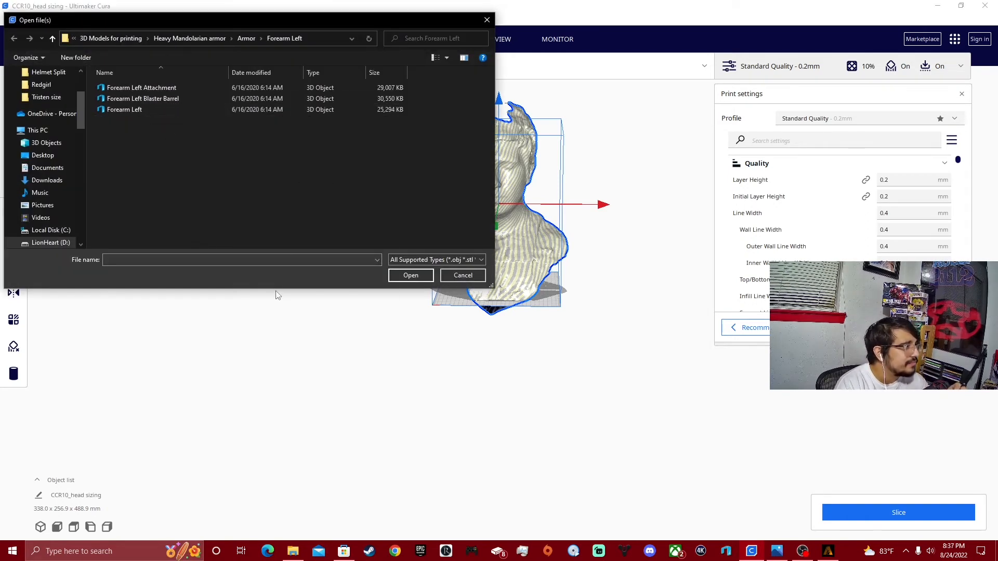
click(148, 327)
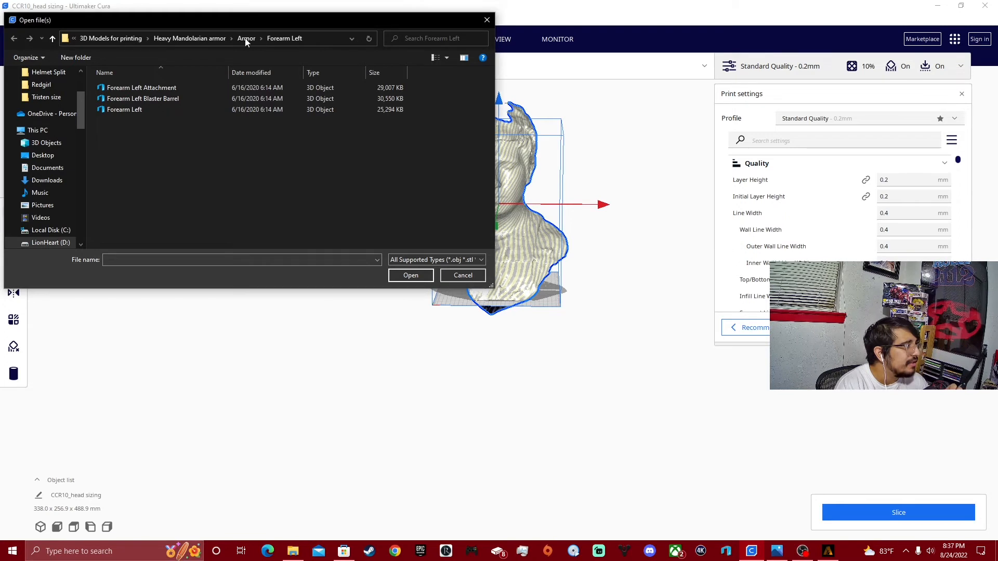
click(107, 40)
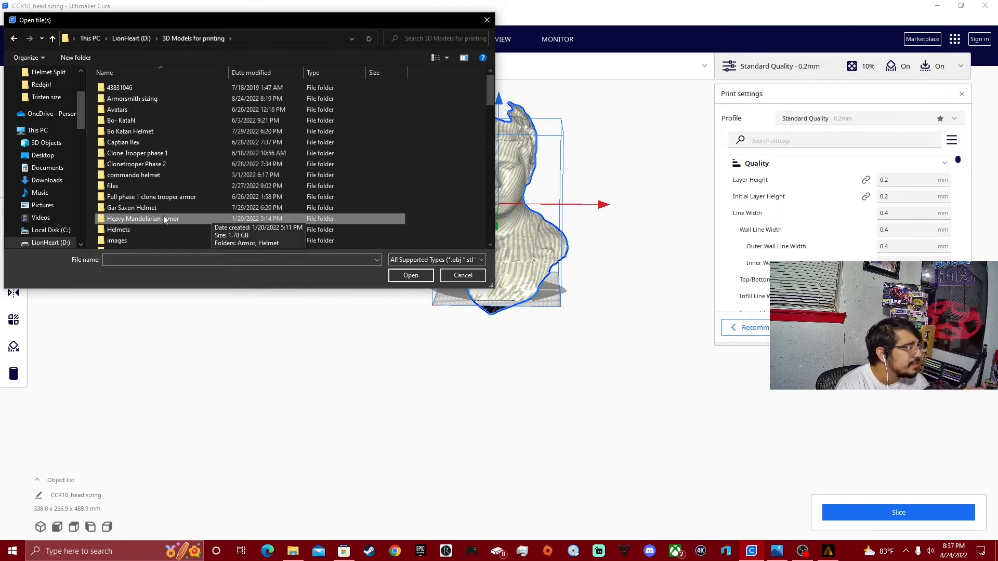
double_click(184, 150)
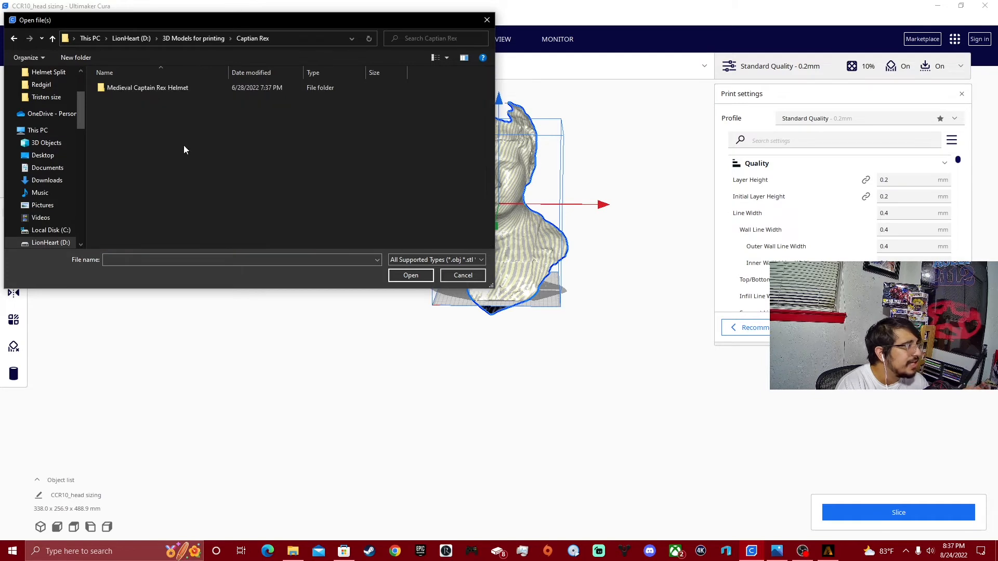
click(14, 37)
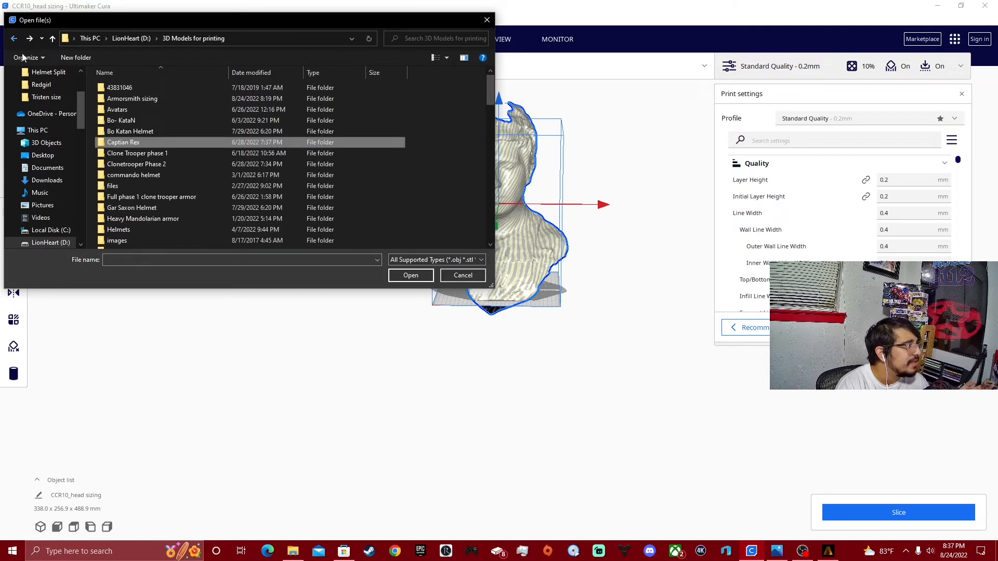
double_click(191, 198)
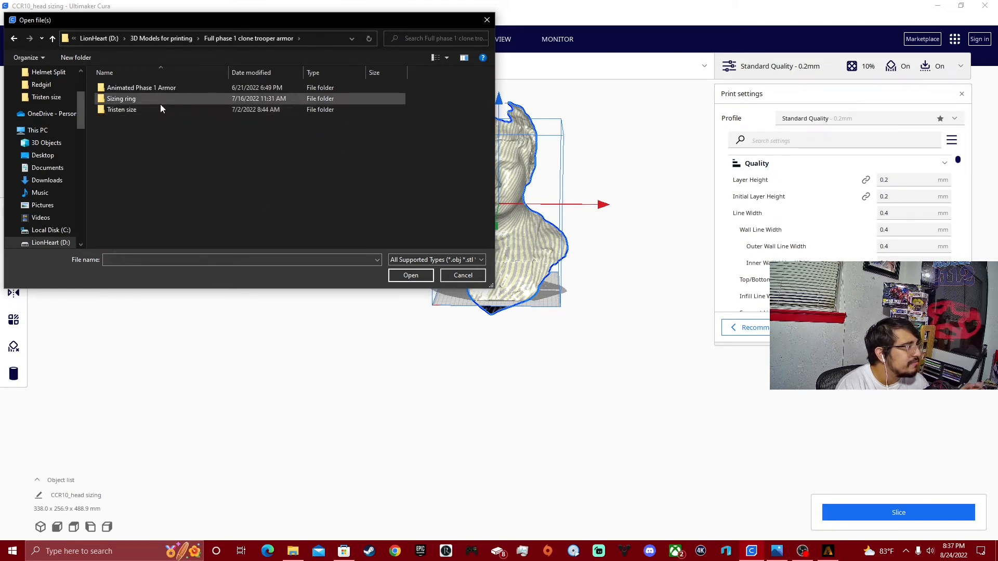
click(16, 38)
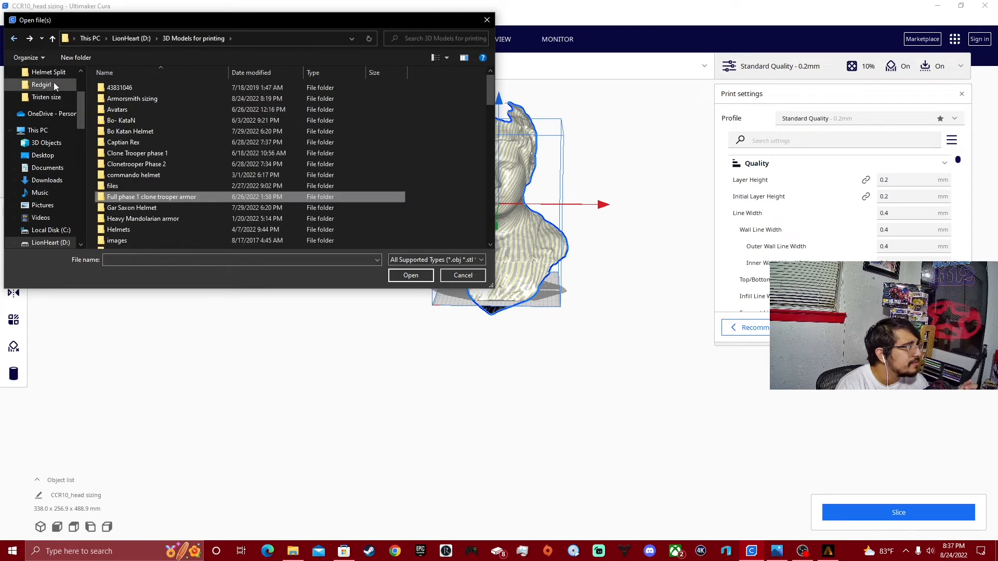
Import the clone trooper helmet model from the Realistic Captain Rex Armor Files folder.
scroll(185, 133, down, 3)
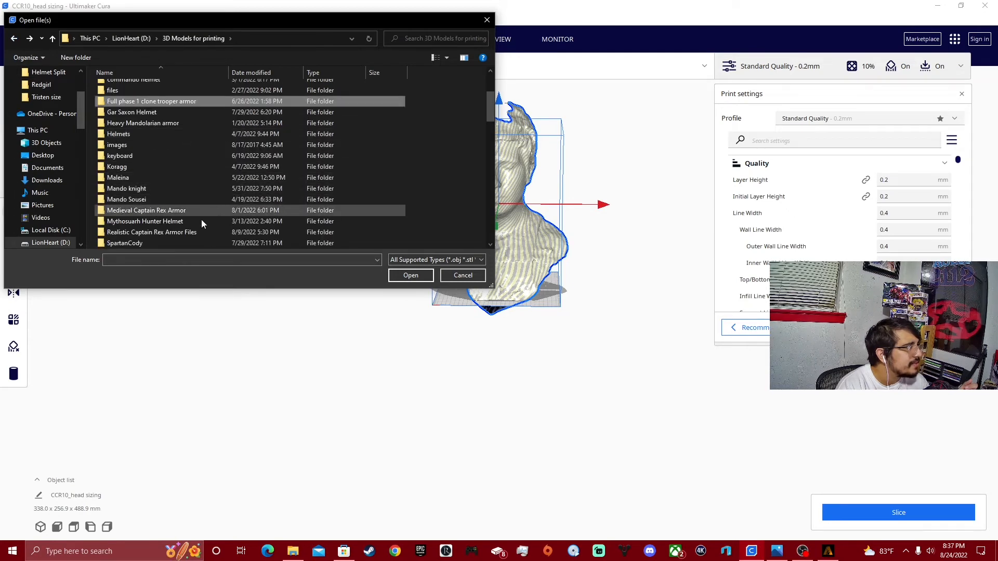
double_click(180, 232)
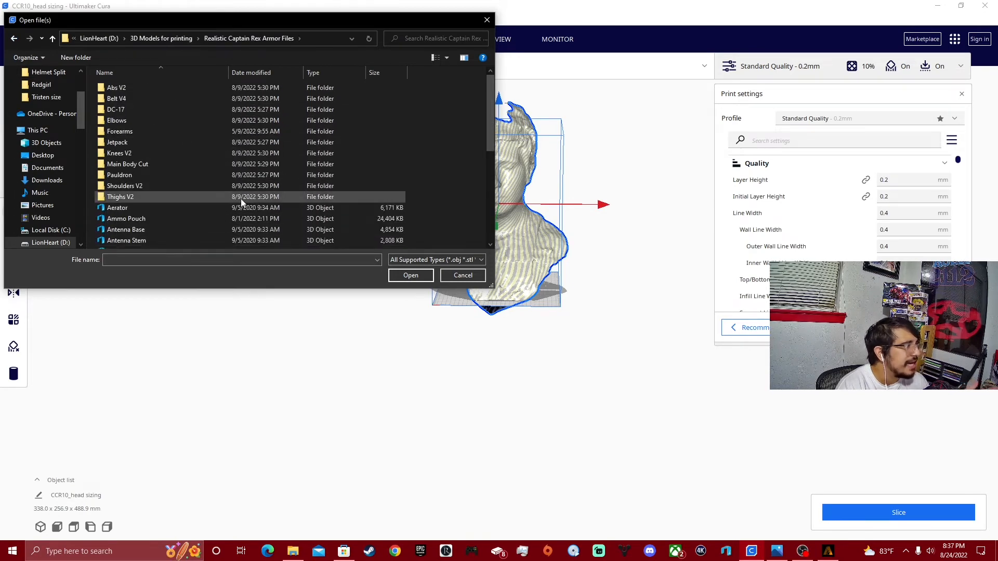
scroll(208, 186, down, 6)
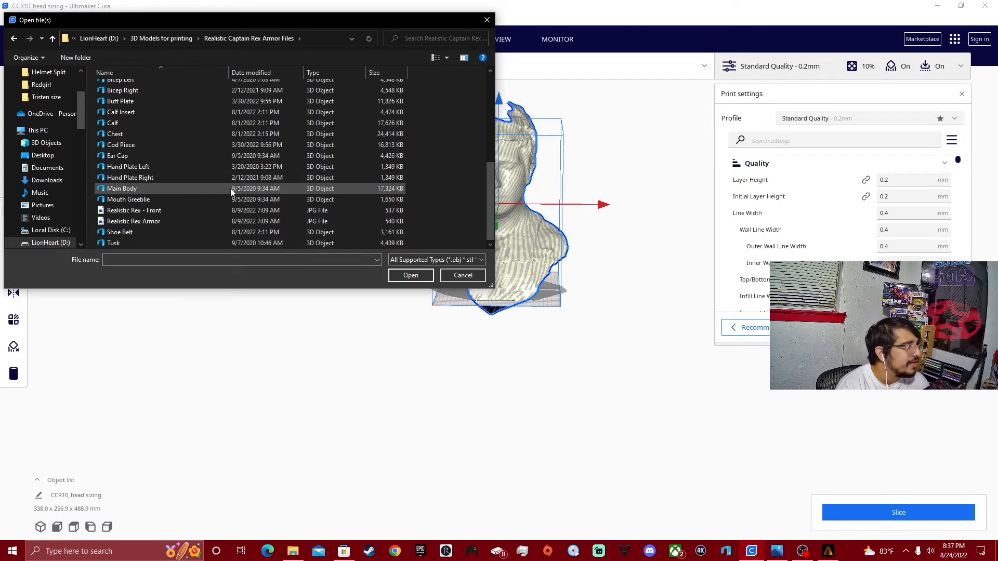
scroll(232, 192, up, 6)
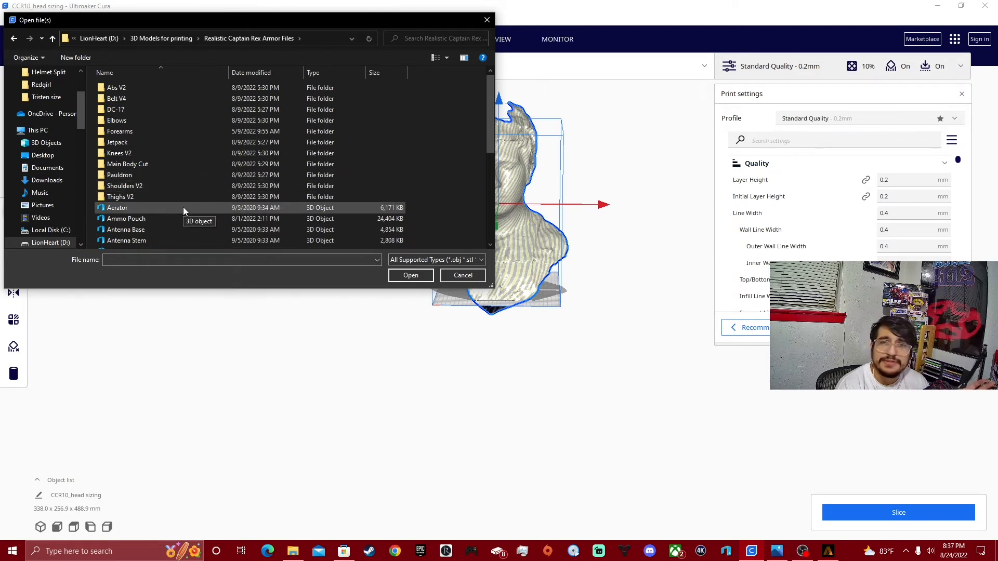
double_click(183, 207)
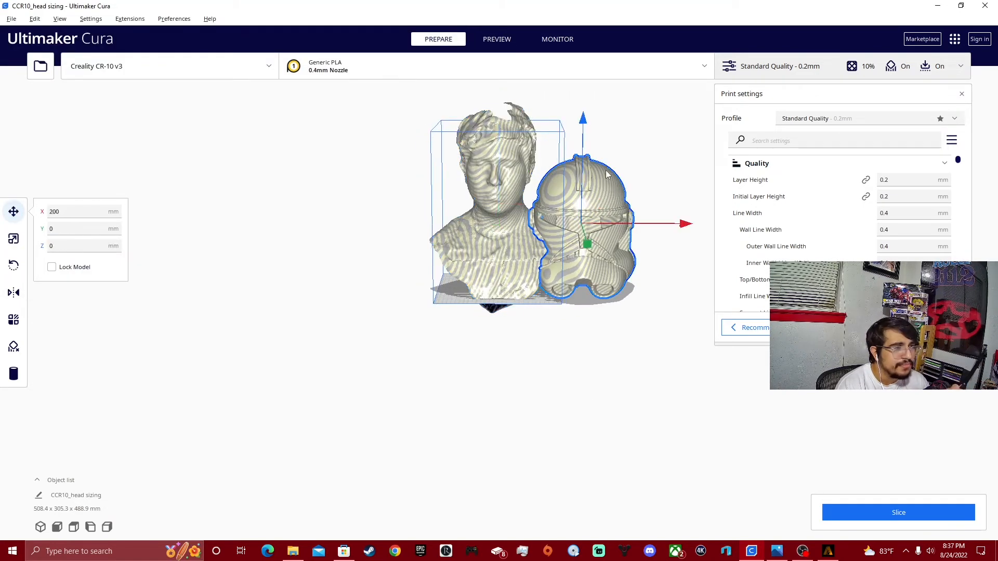
Move the clone trooper helmet clear of the bust to about 237.2 mm in X and raise it to about 180 mm in Z.
drag(691, 229, 706, 229)
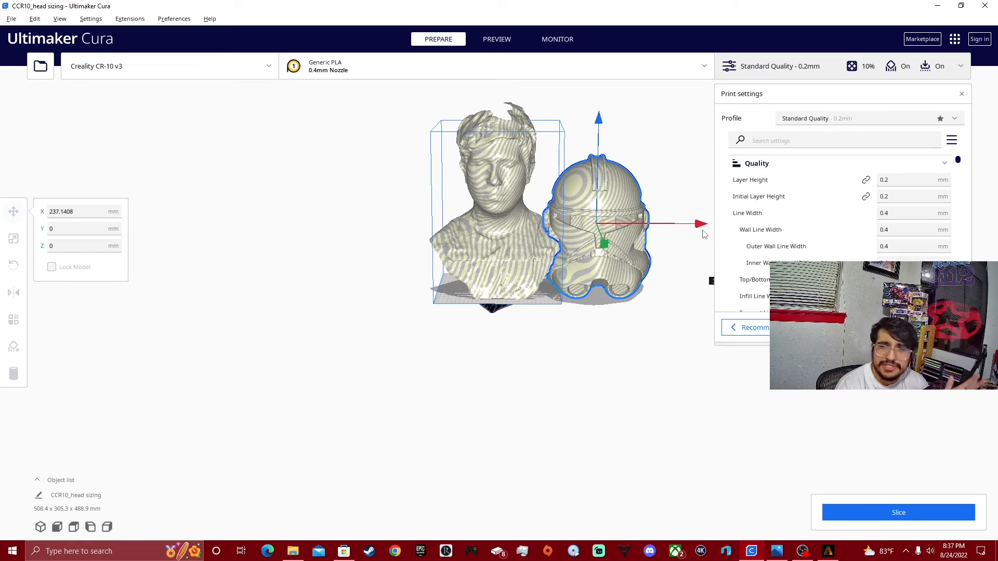
click(602, 133)
click(601, 209)
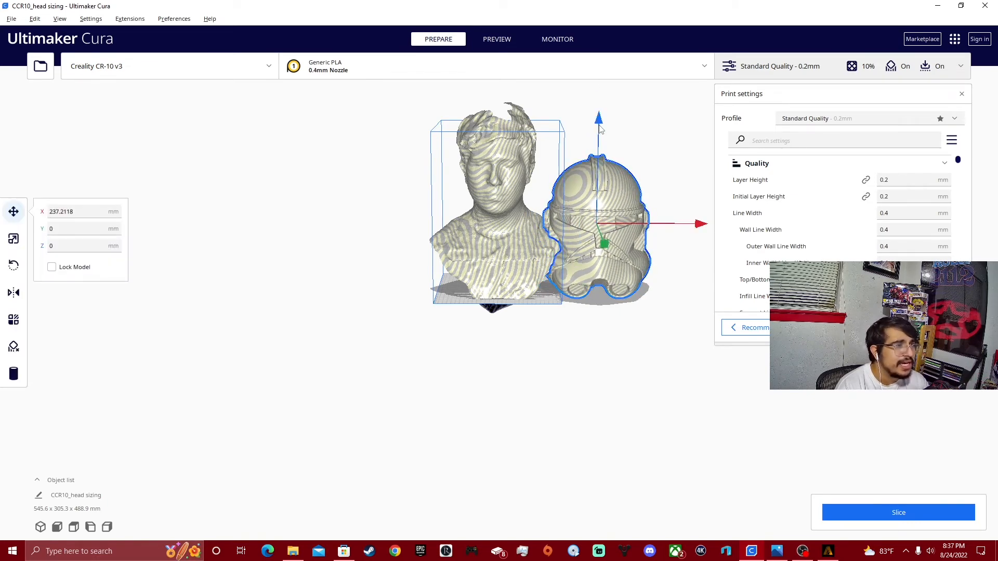
drag(601, 130, 603, 31)
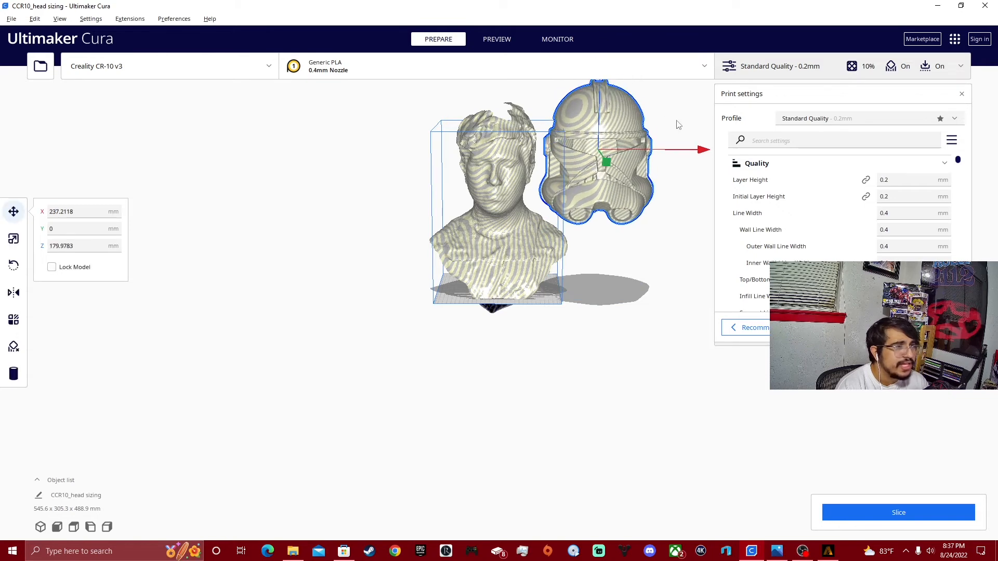
Fit the clone trooper helmet over the head scan at about -6.5 mm in X and 139.7 mm in Z.
drag(704, 154, 609, 156)
right_drag(609, 156, 469, 191)
right_drag(575, 155, 541, 231)
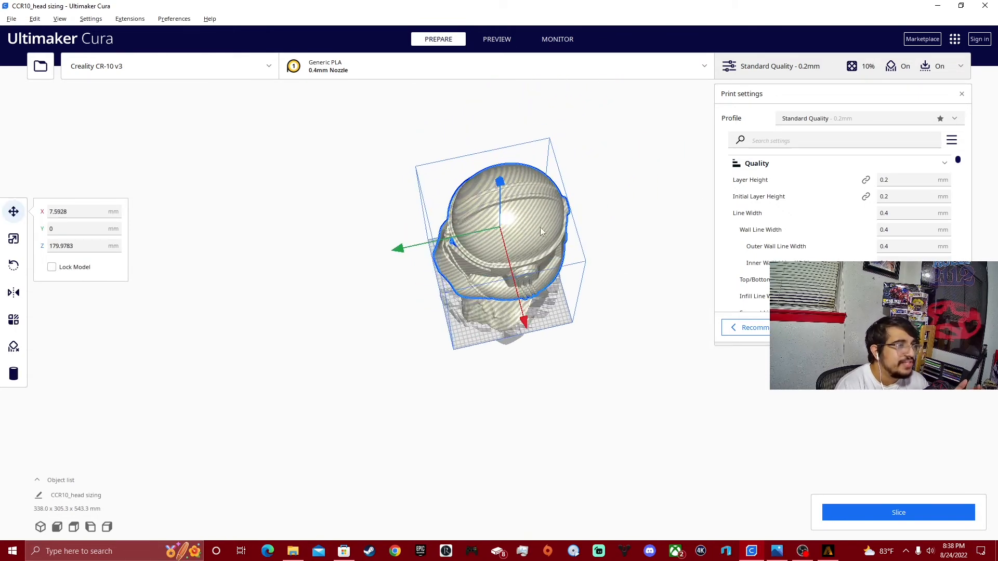
drag(533, 321, 530, 272)
drag(499, 178, 545, 242)
right_drag(567, 275, 726, 208)
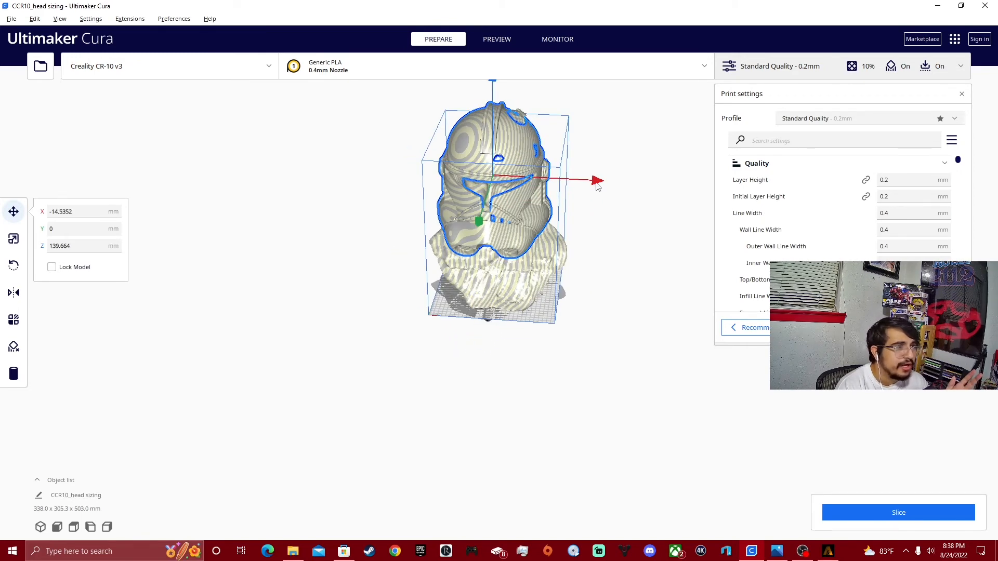
drag(601, 187, 601, 188)
right_drag(602, 188, 419, 258)
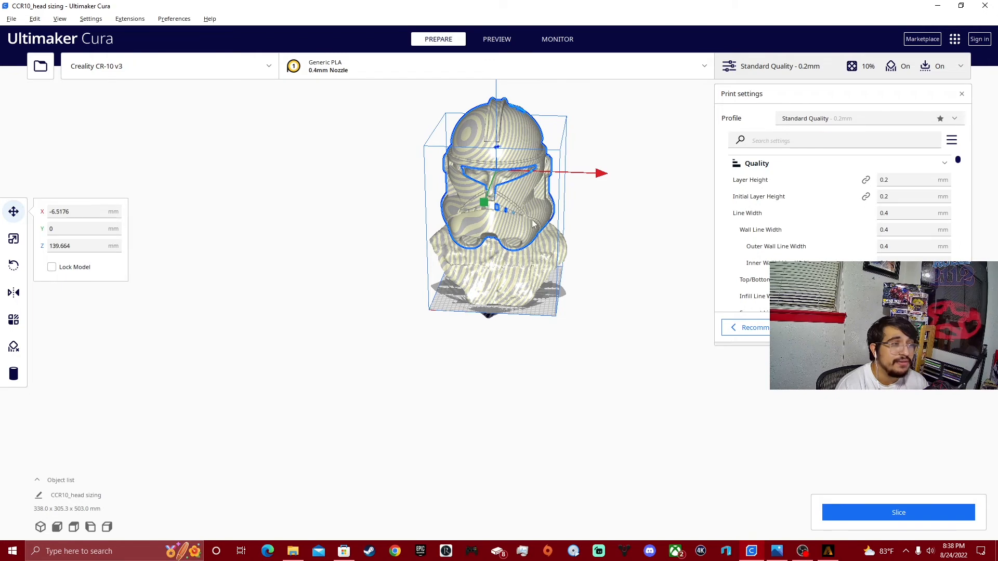
Check the clone trooper helmet's fit from several sides and raise it to about 148.3 mm in Z.
right_drag(535, 224, 631, 185)
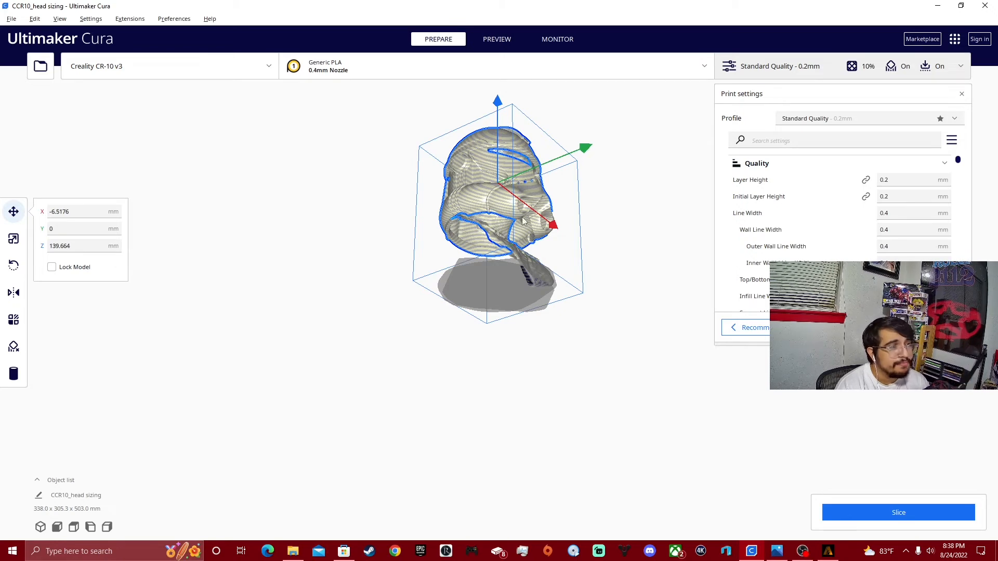
right_drag(524, 221, 227, 270)
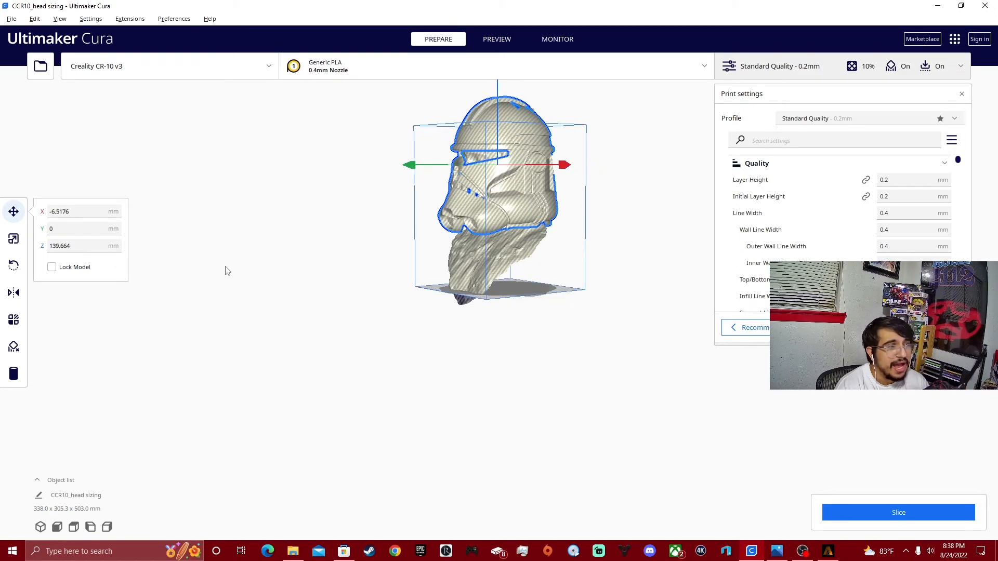
right_drag(618, 247, 772, 254)
mouse_move(746, 258)
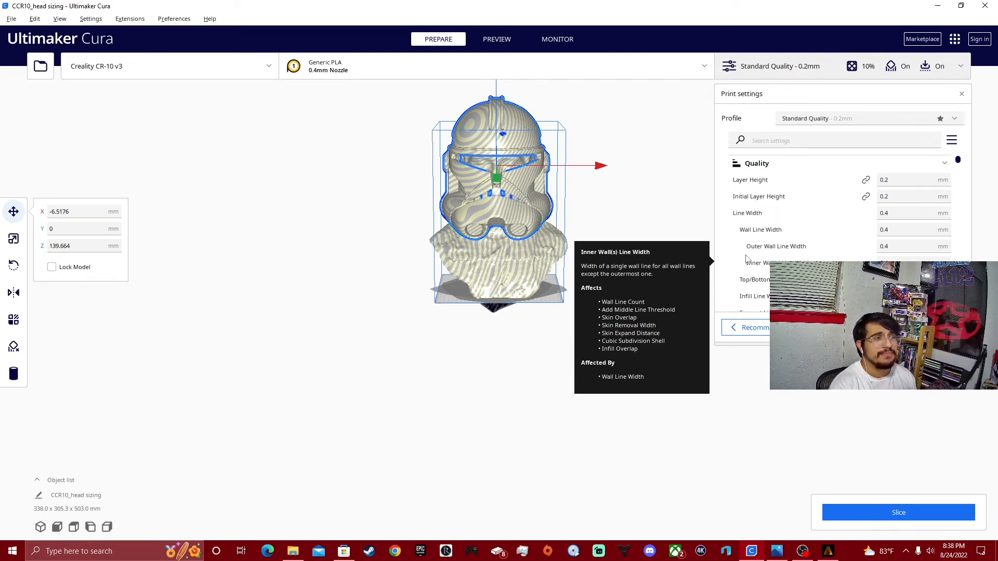
right_drag(535, 225, 529, 118)
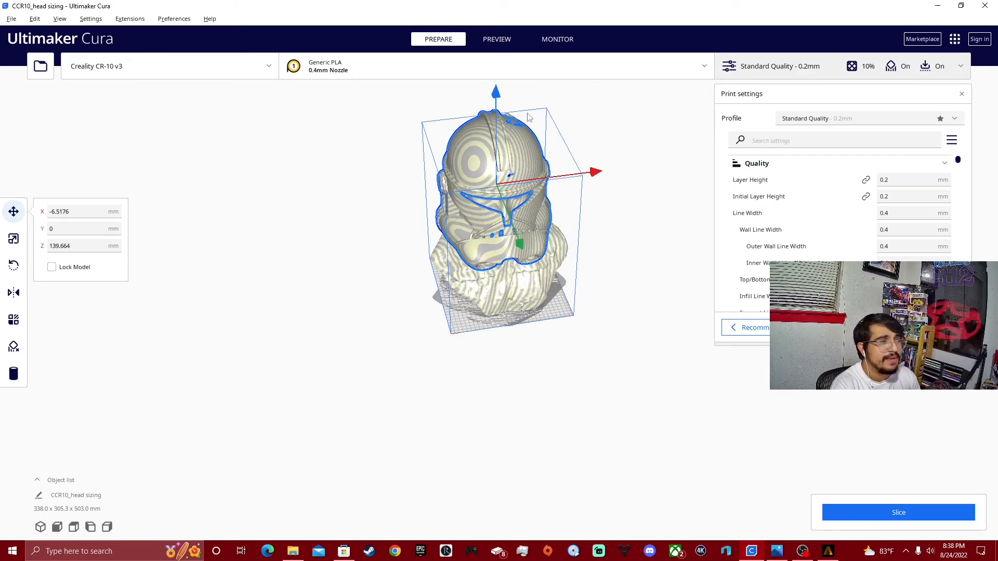
mouse_move(497, 101)
mouse_down()
mouse_move(500, 46)
mouse_move(498, 116)
mouse_move(493, 92)
mouse_move(497, 107)
mouse_up()
scroll(568, 166, up, 5)
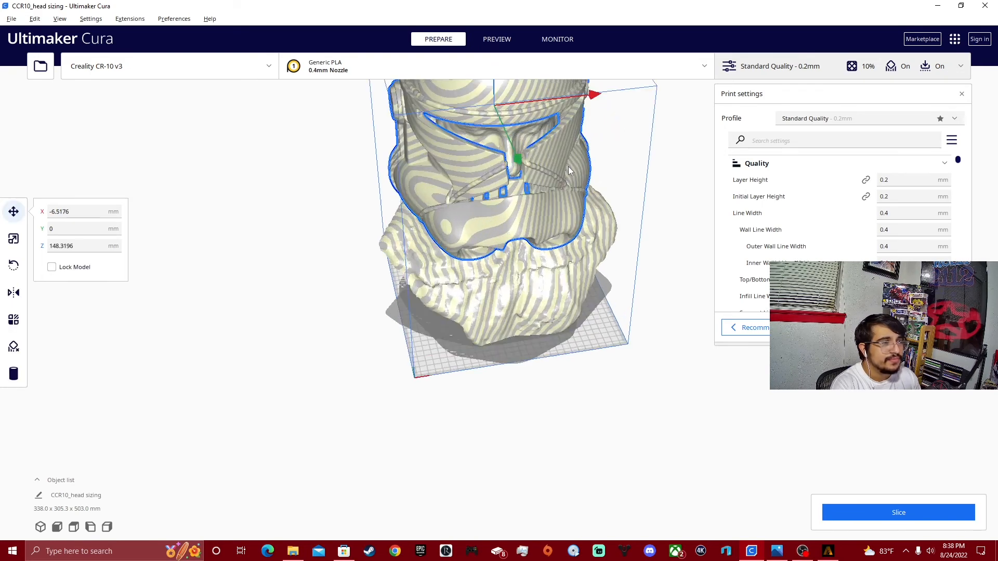
Position the Mandalorian-style helmet on the head scan at about X -4.8 mm, Y -17.3 mm and Z 184 mm.
right_drag(573, 188, 592, 224)
right_drag(496, 119, 494, 107)
mouse_move(495, 109)
mouse_down()
mouse_move(498, 123)
mouse_move(495, 99)
mouse_move(494, 115)
mouse_up()
right_drag(601, 166, 359, 145)
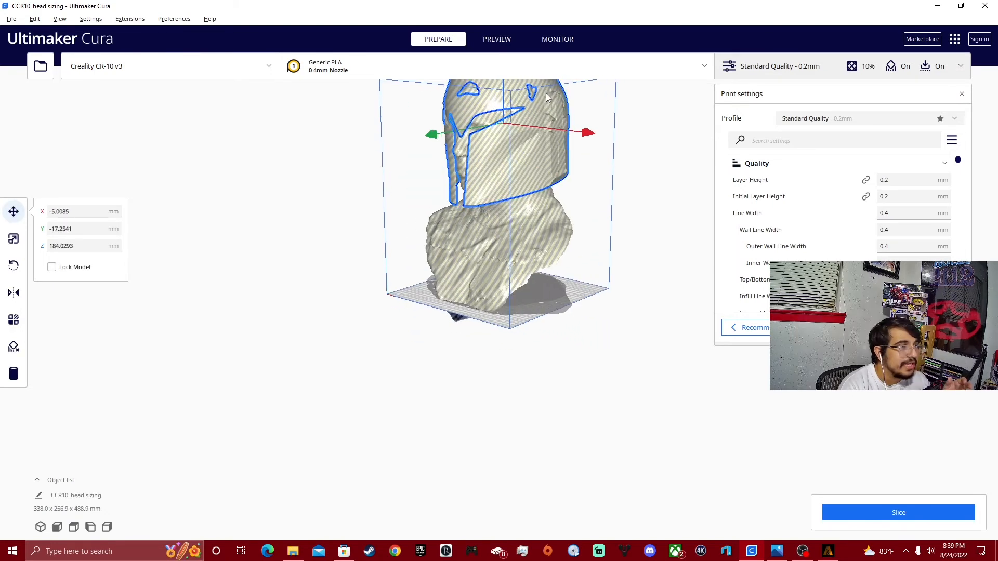
right_drag(545, 92, 606, 127)
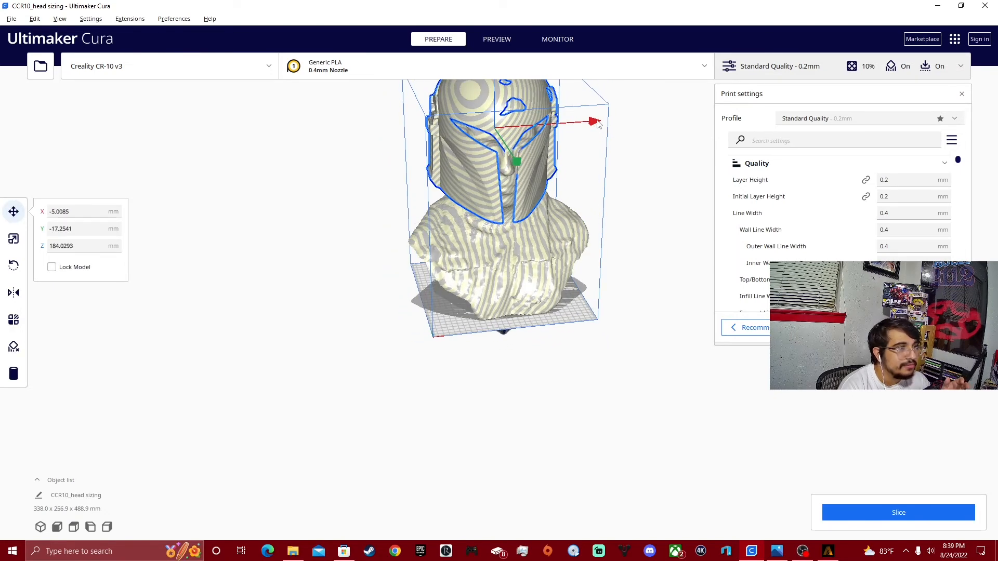
drag(596, 124, 599, 126)
Enlarge the Mandalorian-style helmet uniformly to about 111.99% so it encloses more of the head scan.
right_drag(599, 126, 450, 149)
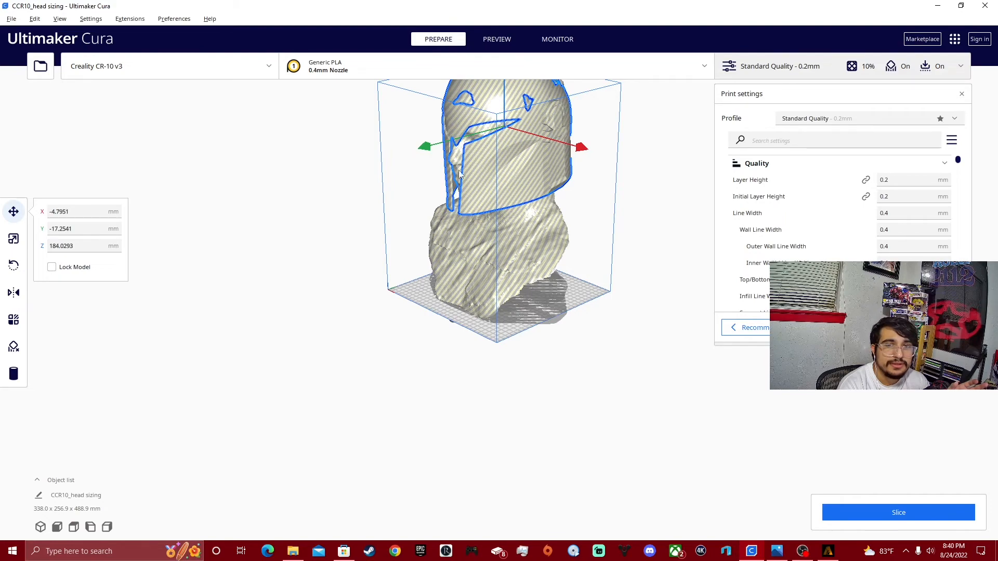
right_drag(460, 175, 398, 217)
right_drag(593, 175, 523, 163)
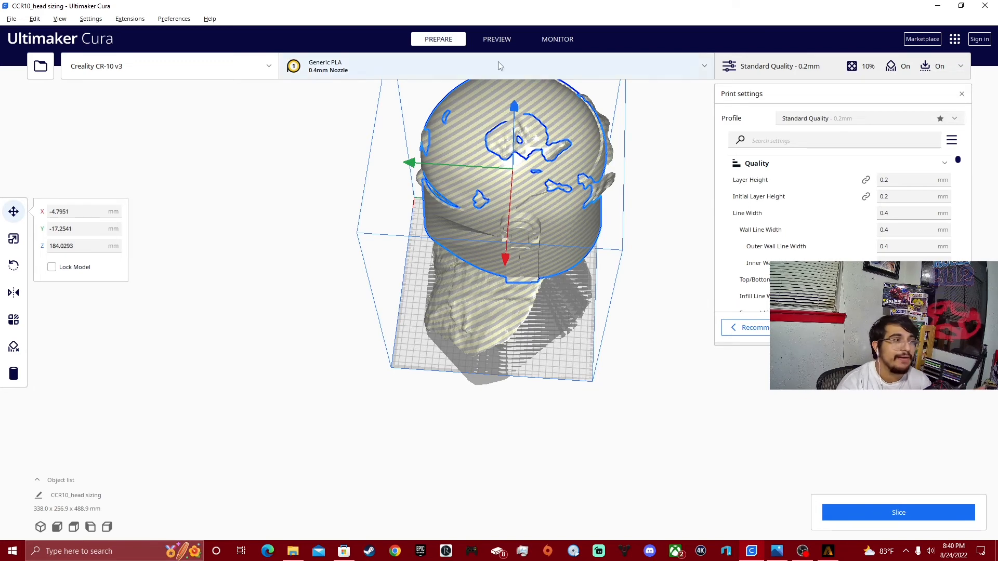
right_drag(359, 211, 430, 178)
click(13, 238)
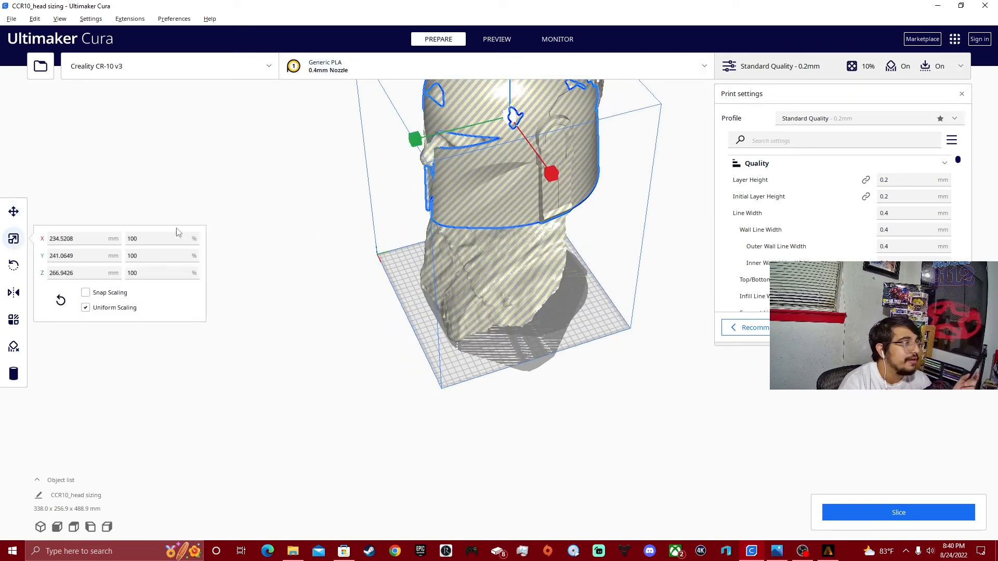
right_drag(419, 227, 553, 260)
drag(549, 275, 551, 287)
right_drag(551, 287, 550, 223)
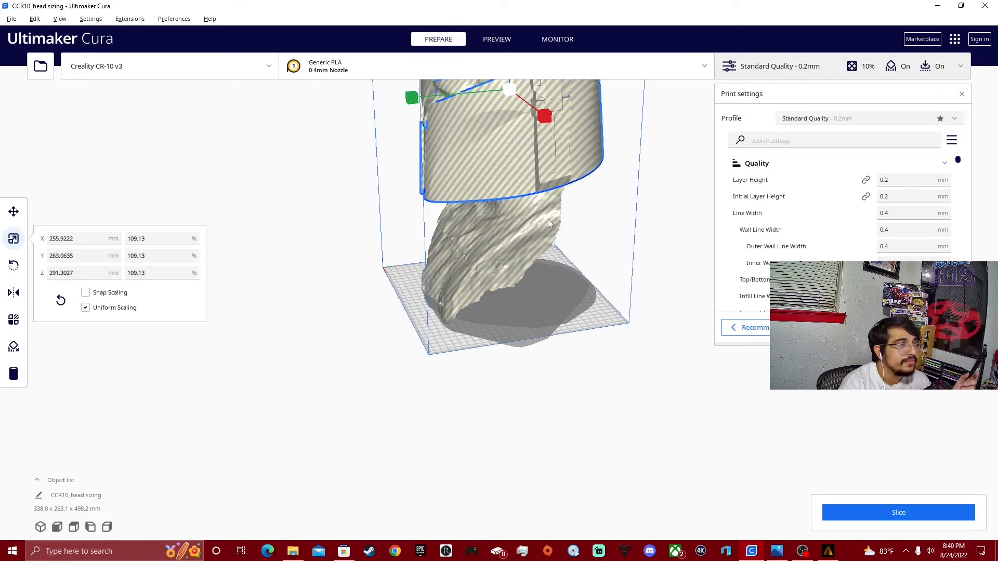
drag(550, 118, 550, 154)
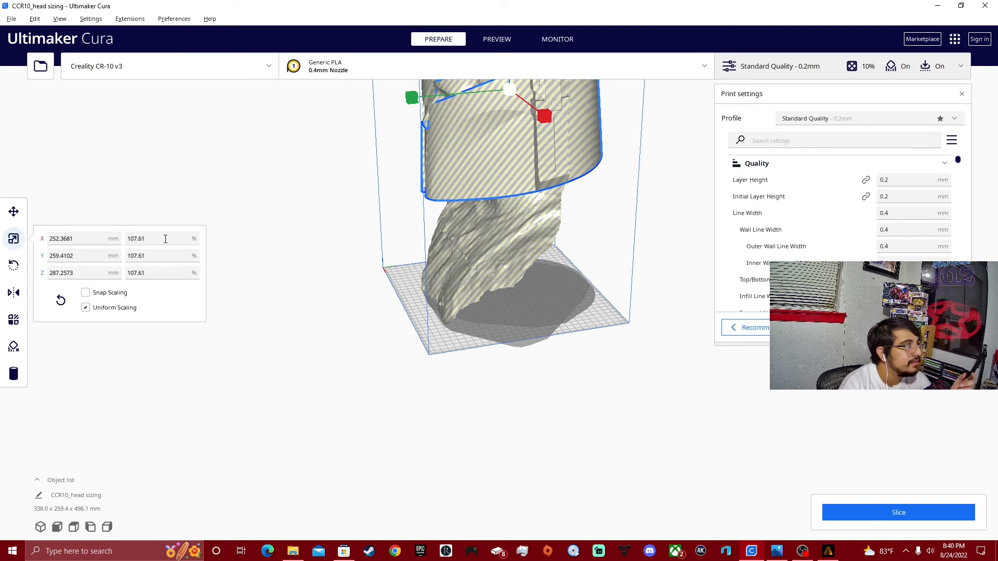
right_drag(249, 244, 287, 244)
drag(563, 136, 566, 147)
mouse_move(643, 201)
right_down()
mouse_move(668, 239)
mouse_move(607, 219)
mouse_move(599, 161)
mouse_move(670, 127)
mouse_move(612, 212)
mouse_move(621, 244)
mouse_move(633, 192)
right_up()
Check the enlarged helmet around the face and neck, and lower it to about 153.96 mm in Z.
right_drag(494, 260, 602, 256)
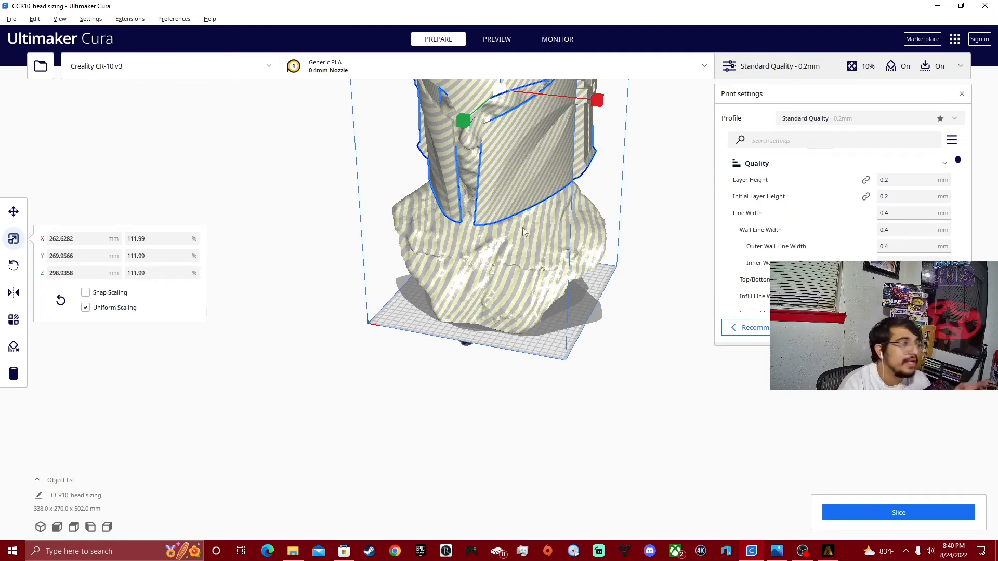
right_drag(524, 229, 418, 230)
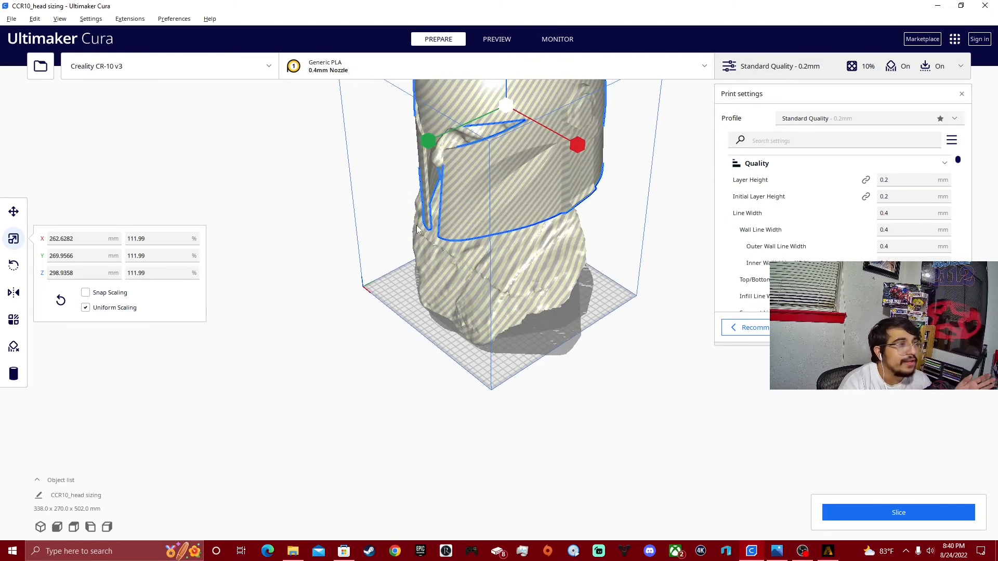
right_drag(515, 283, 463, 250)
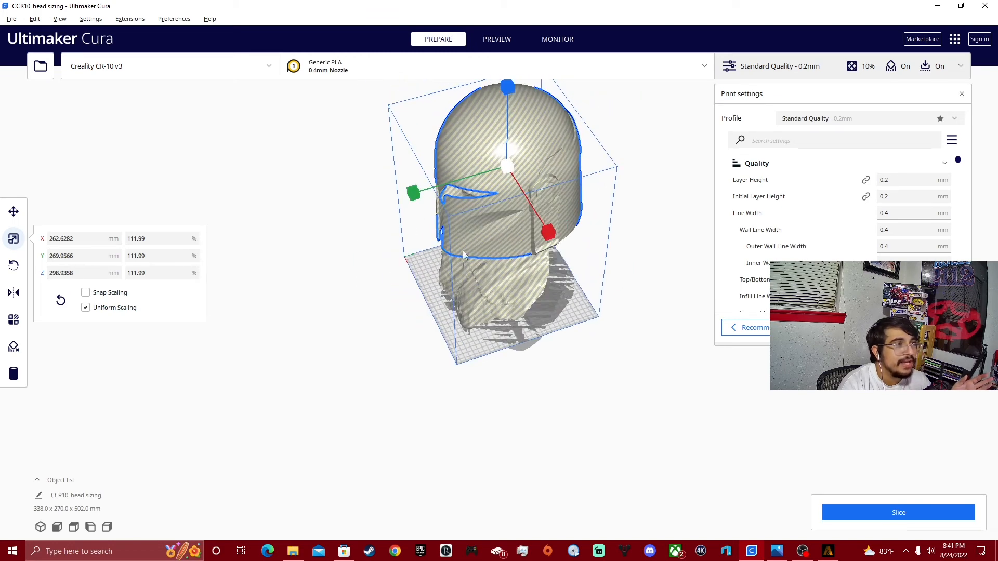
click(13, 211)
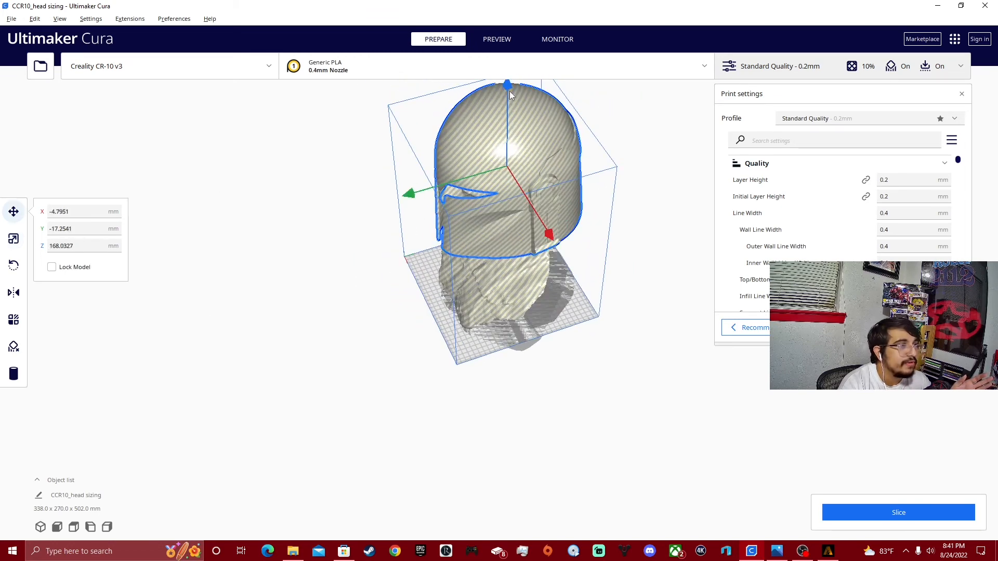
drag(510, 91, 506, 98)
mouse_move(507, 98)
right_down()
mouse_move(588, 62)
mouse_move(550, 98)
mouse_move(494, 96)
right_up()
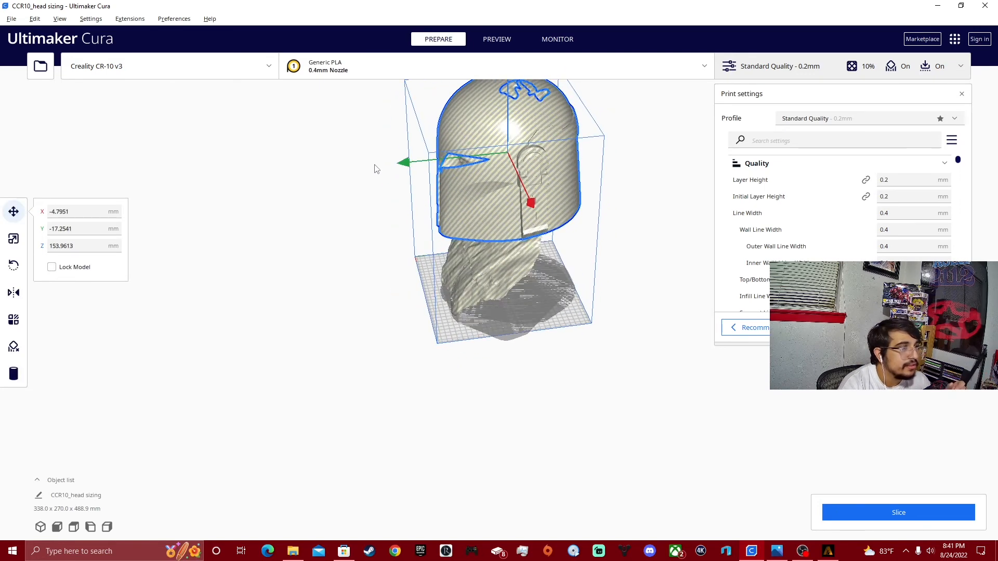
Shift the Mandalorian-style helmet to about -14.4 mm in Y and check its fit on the head scan from the front.
drag(406, 166, 404, 160)
right_drag(404, 161, 656, 135)
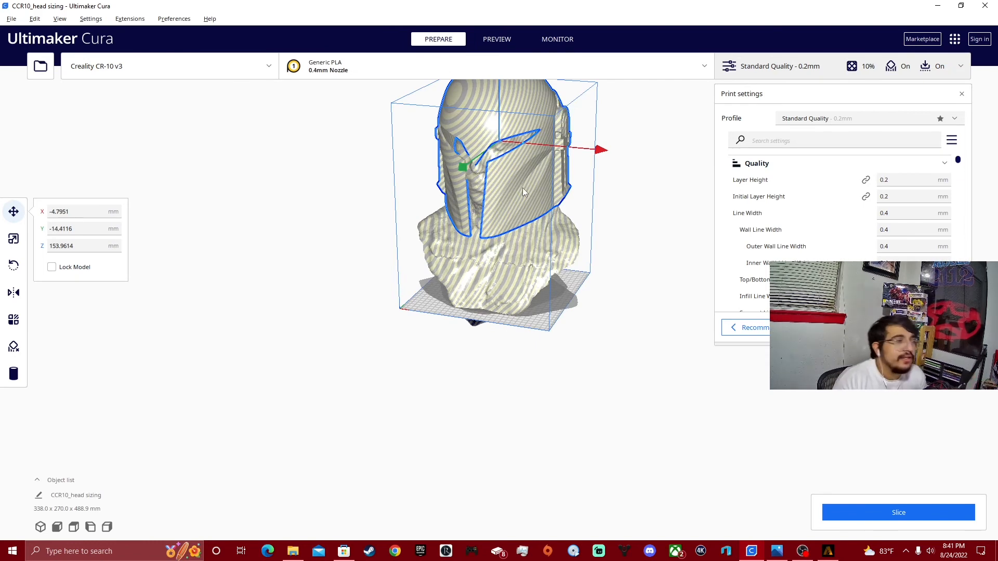
right_drag(526, 180, 590, 192)
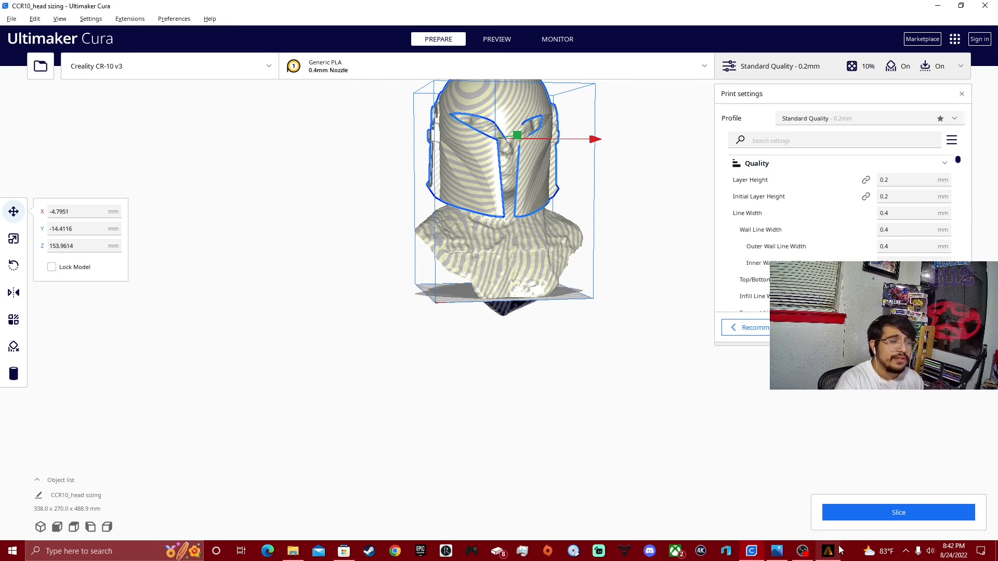
Switch to the costume project in Armorsmith Designer and bring the armored avatar into view.
mouse_move(841, 550)
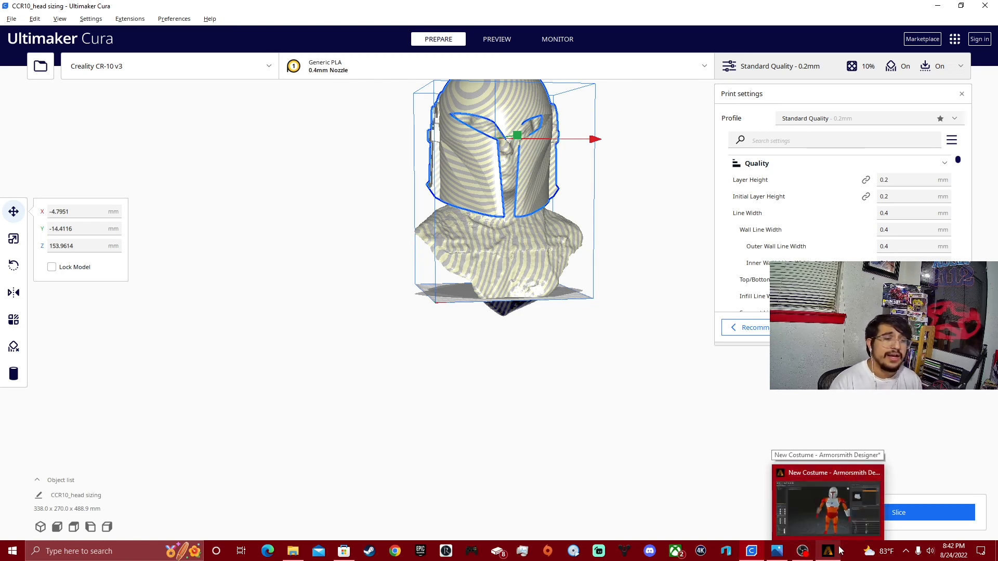
click(865, 514)
right_drag(483, 488, 507, 465)
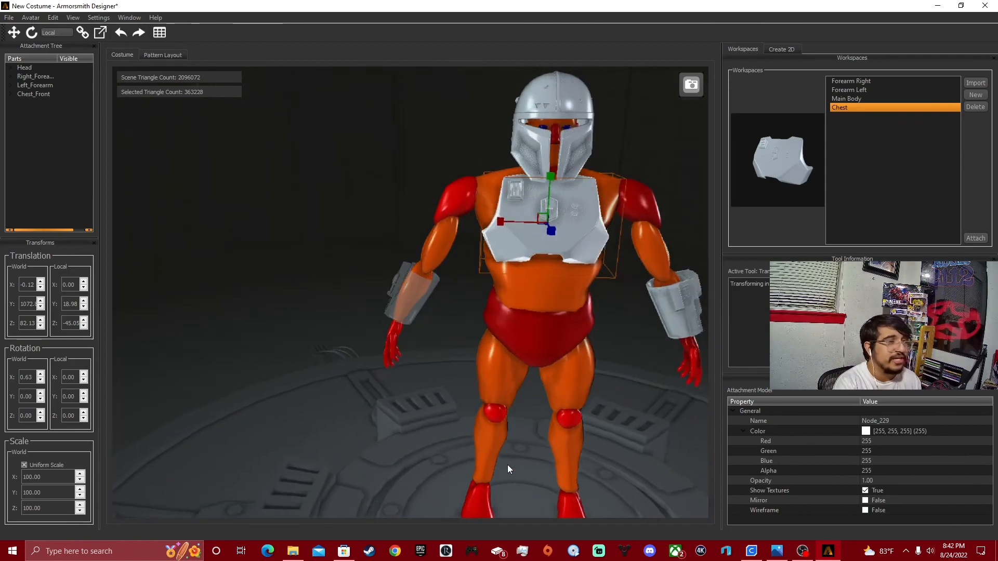
Turn off uniform scaling and set the left forearm armor's Y scale to 90.
click(23, 465)
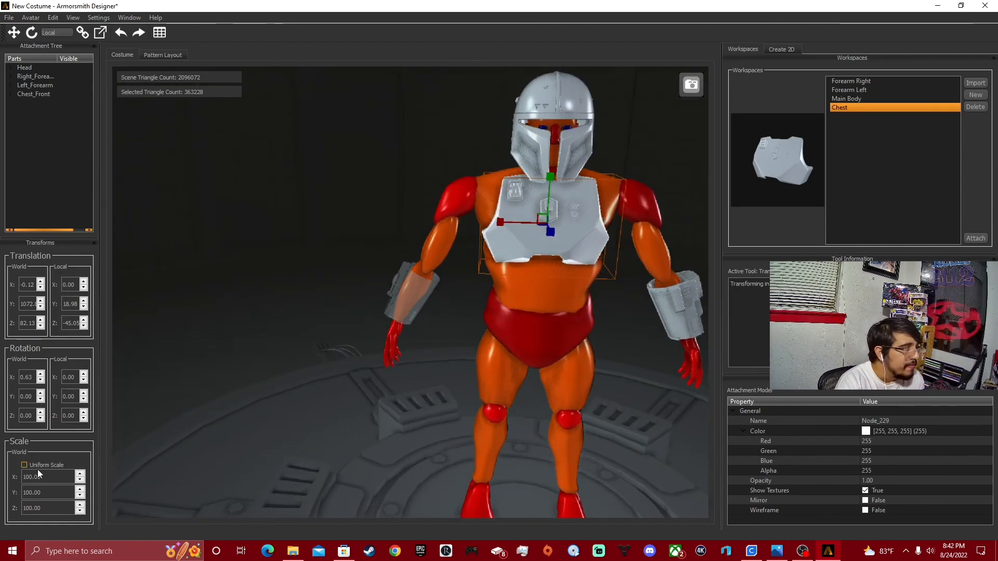
click(671, 338)
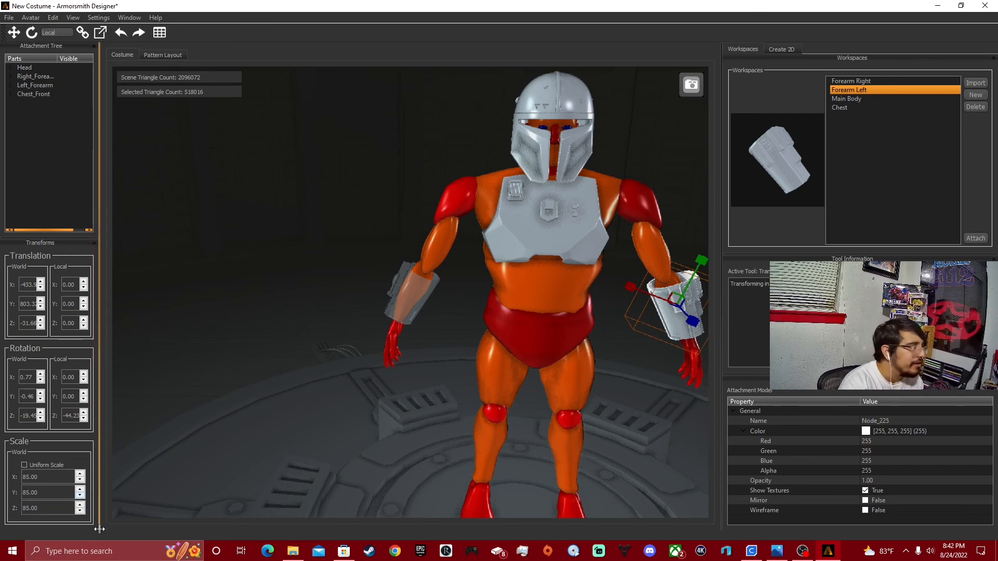
click(79, 490)
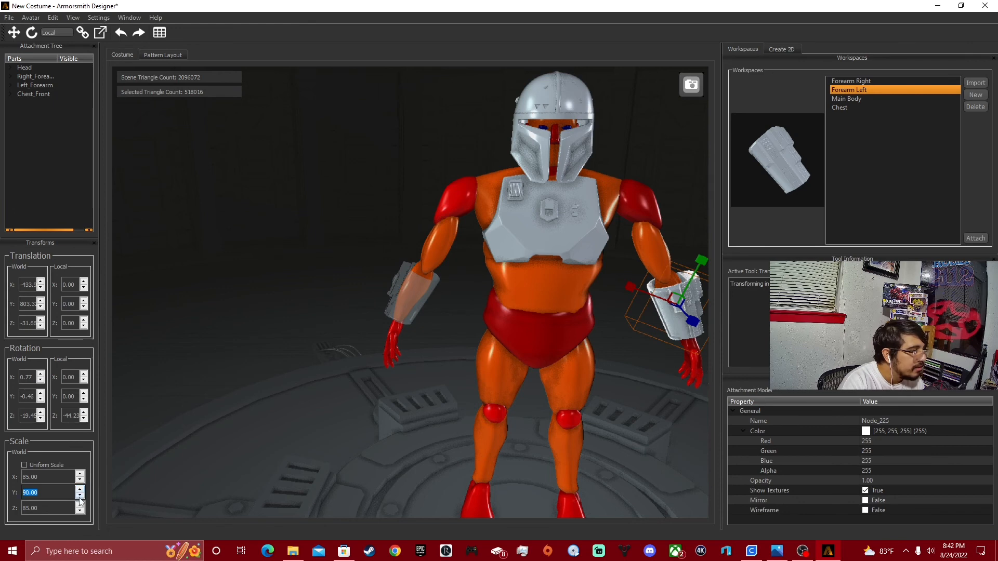
click(226, 461)
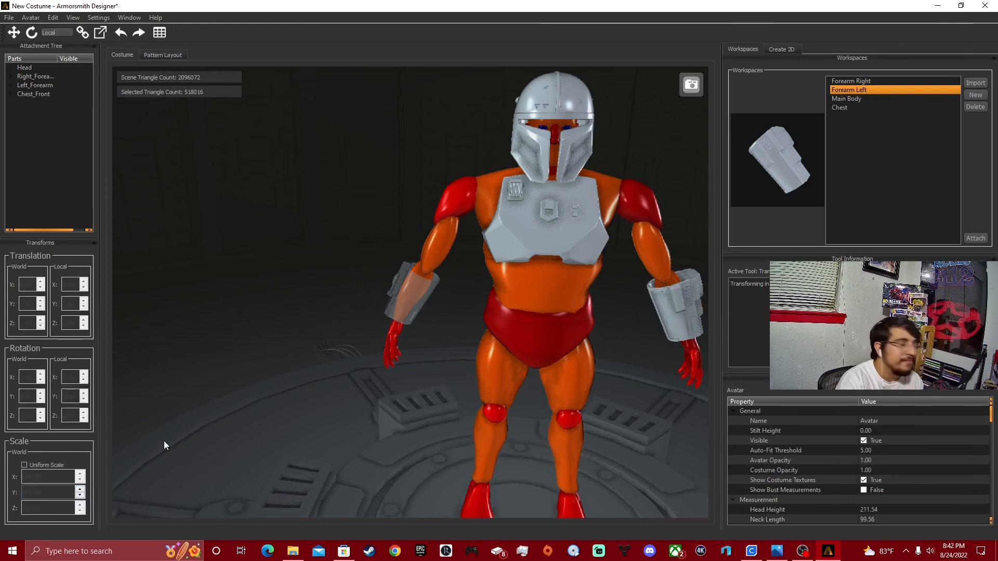
Turn uniform scaling back on and return the left forearm armor's Y scale to 85.
click(29, 466)
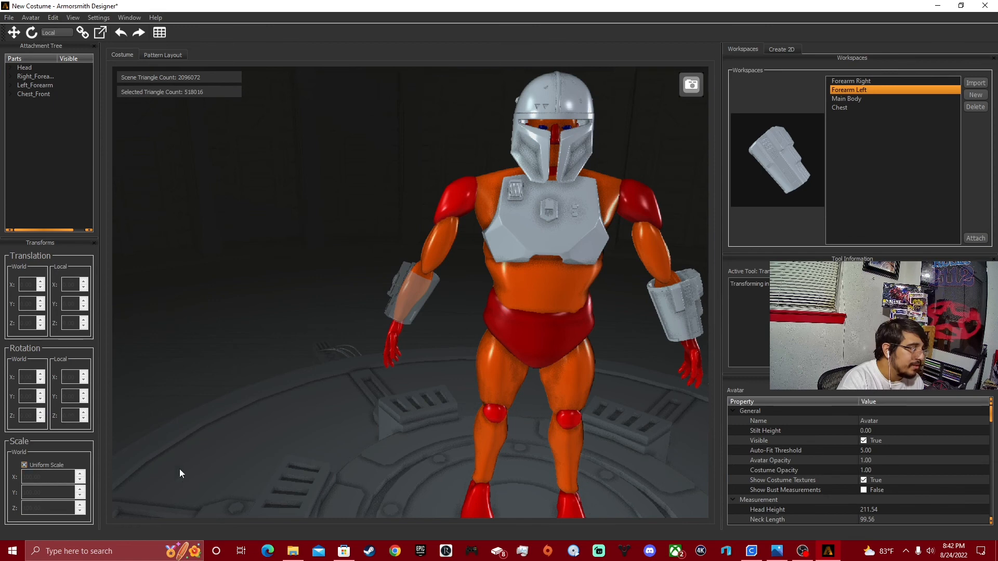
click(688, 319)
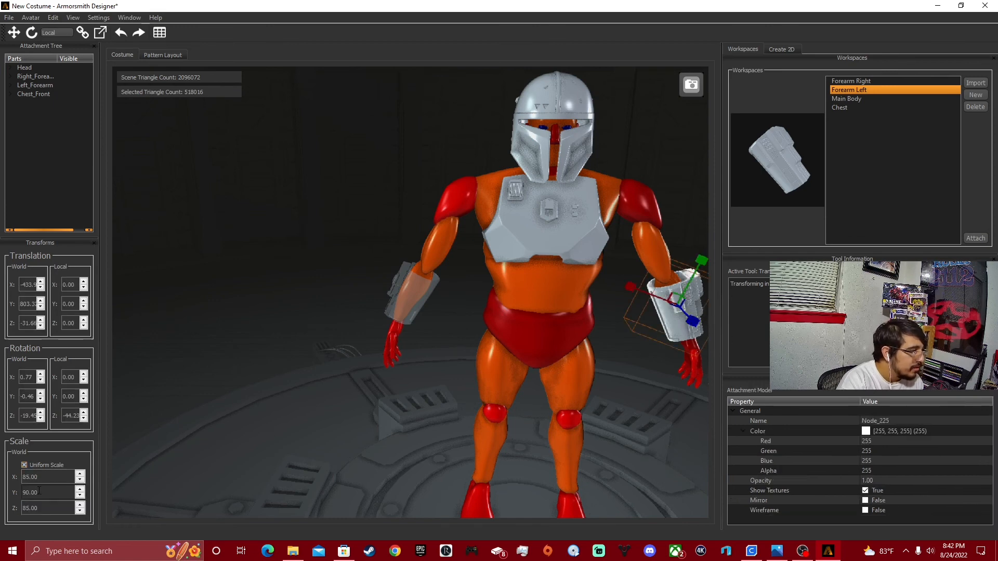
click(80, 496)
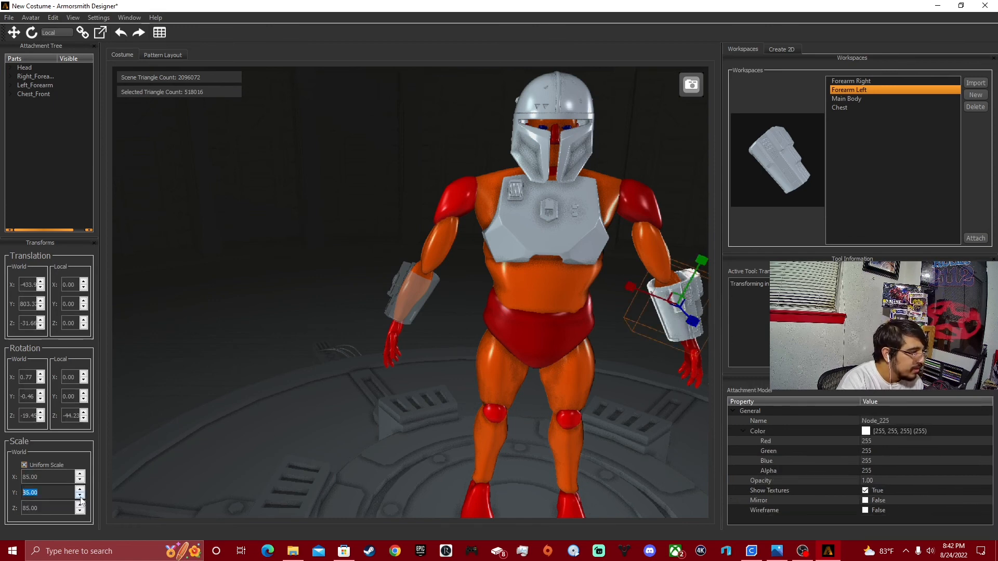
click(80, 496)
click(80, 497)
click(304, 455)
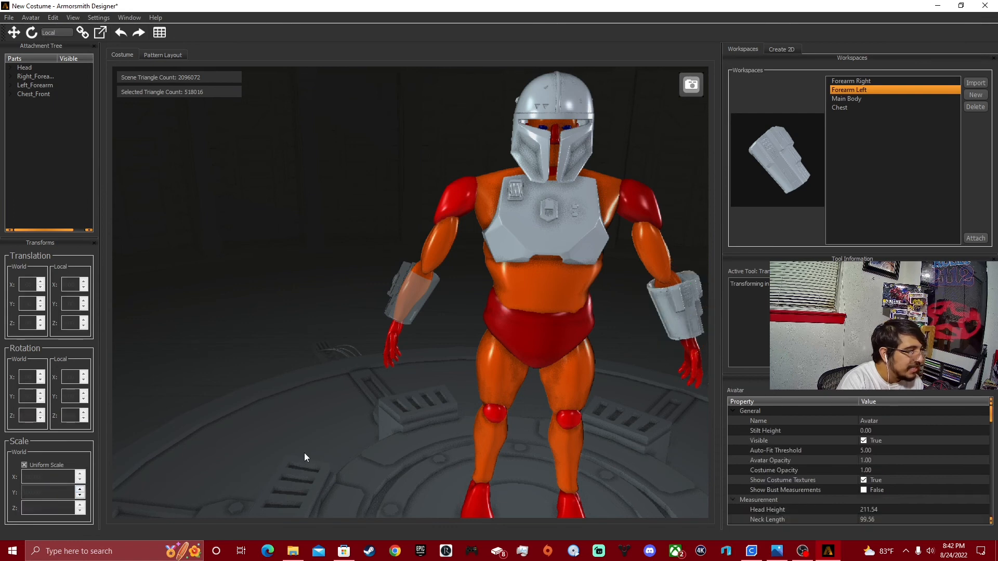
click(675, 319)
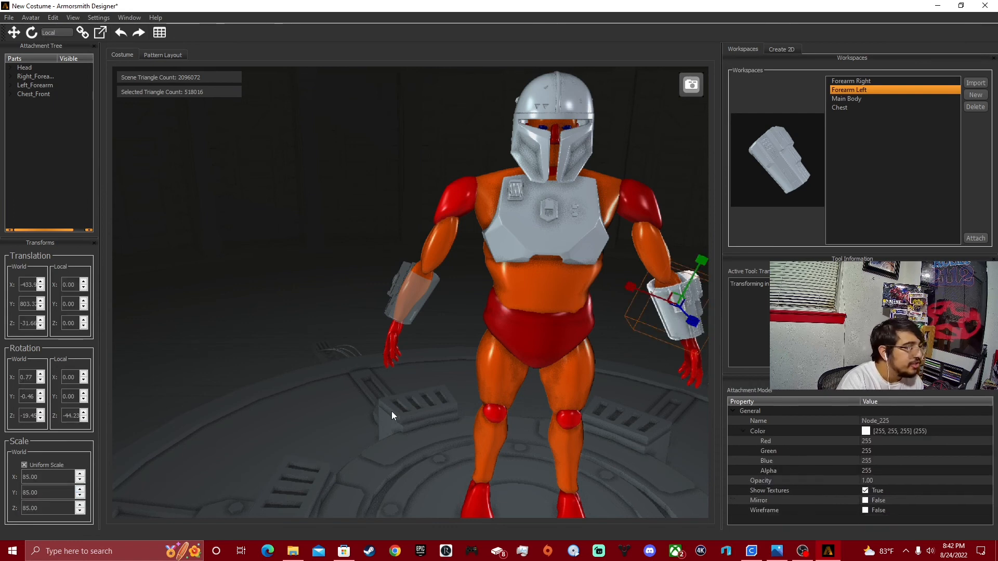